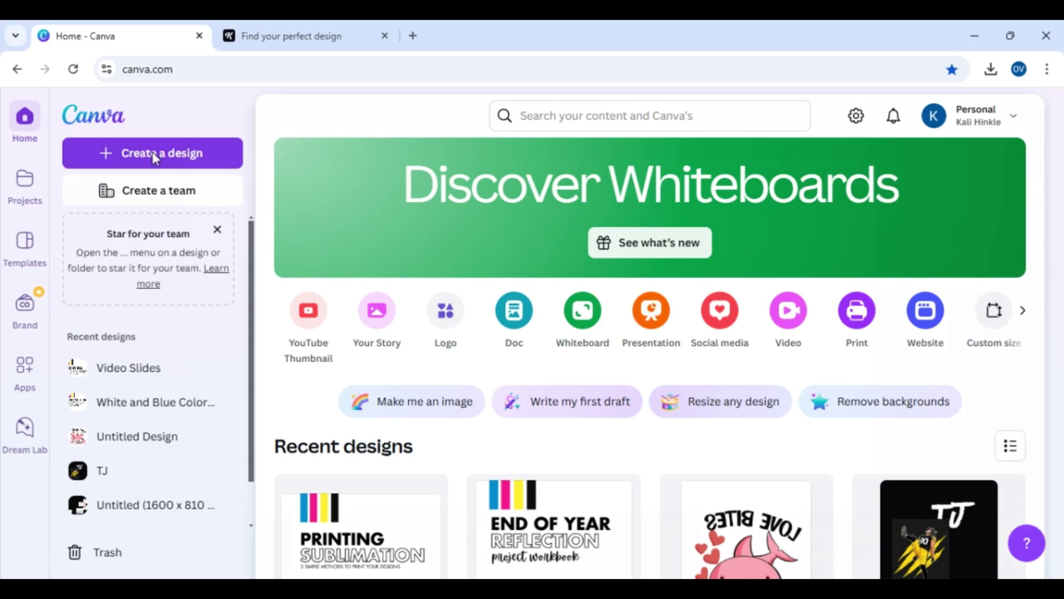
Step: Create a new custom-size design 8.5 in wide and 11 in high
click(155, 157)
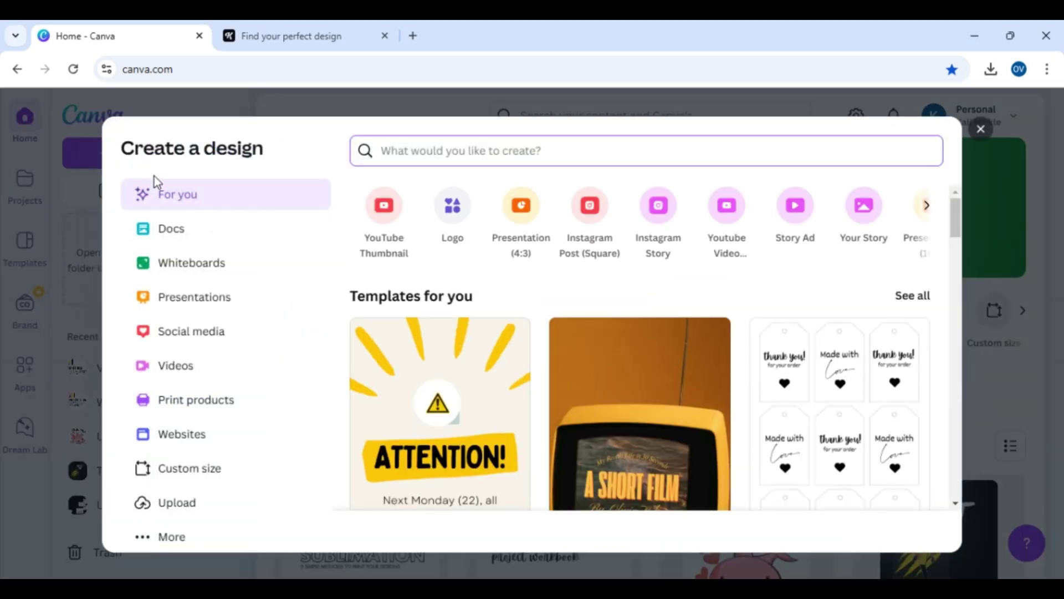
click(201, 487)
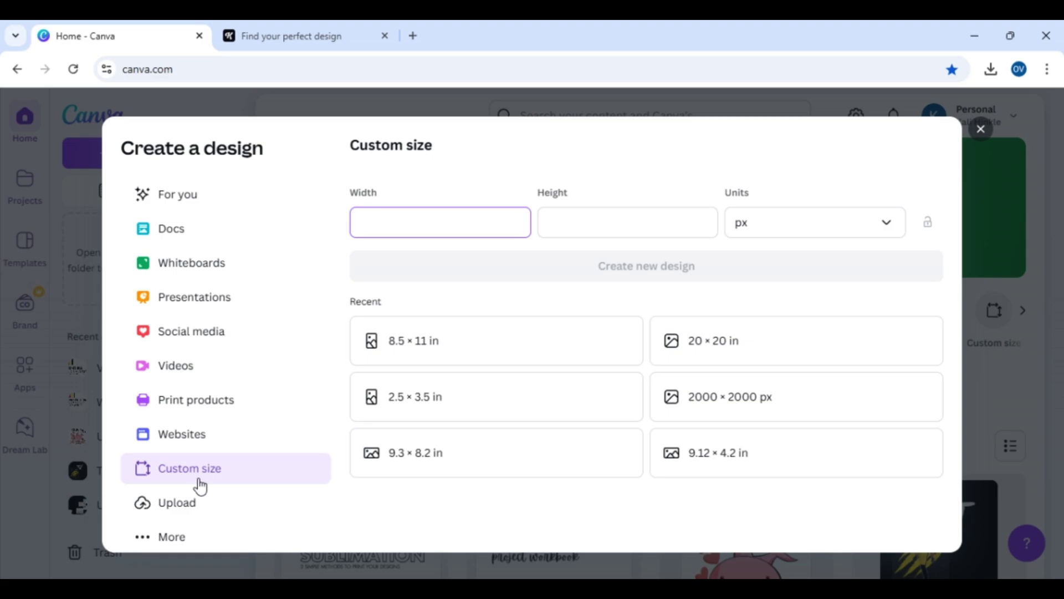
click(893, 227)
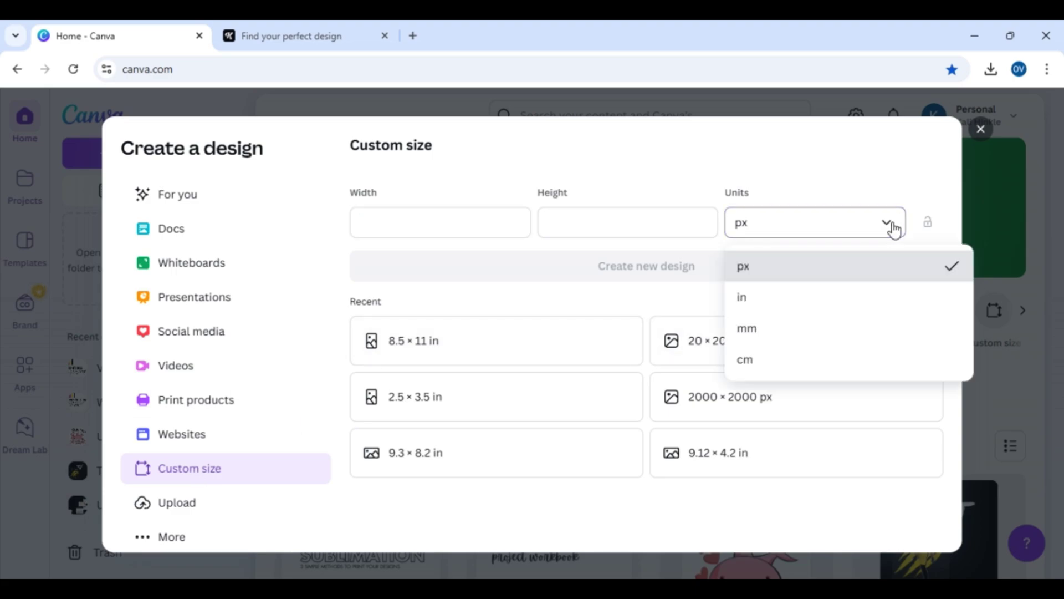
click(803, 309)
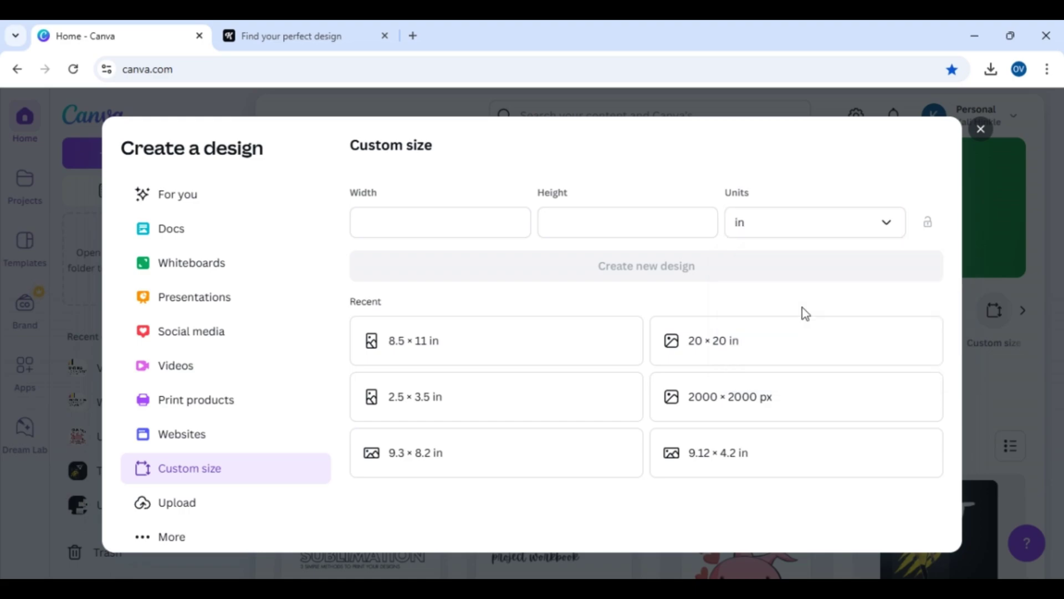
click(487, 227)
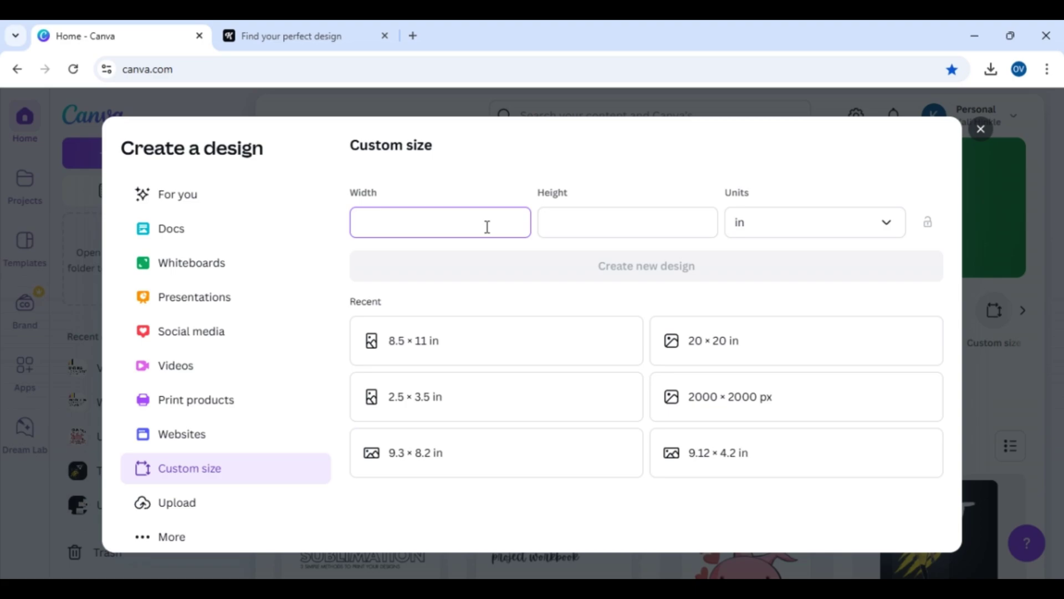
text(8.5)
key(Tab)
text(11)
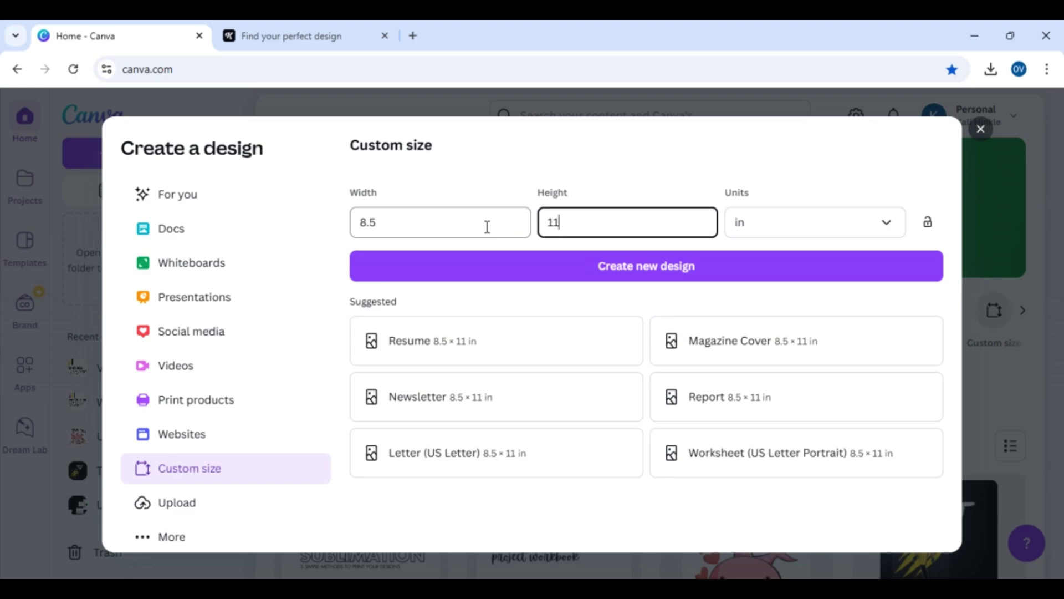
click(566, 274)
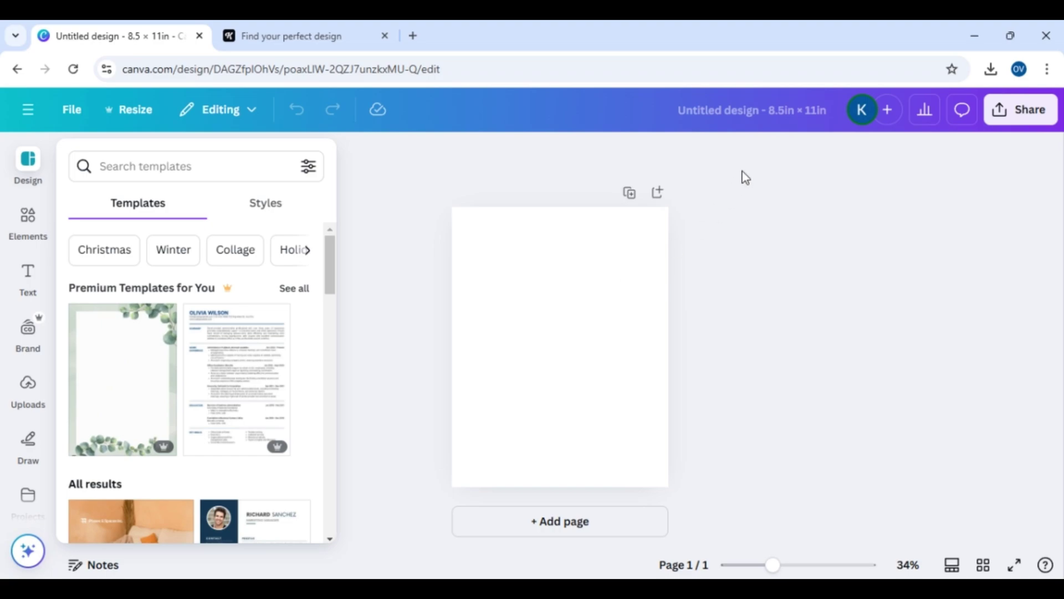
Step: Name the design "Example Print"
click(761, 111)
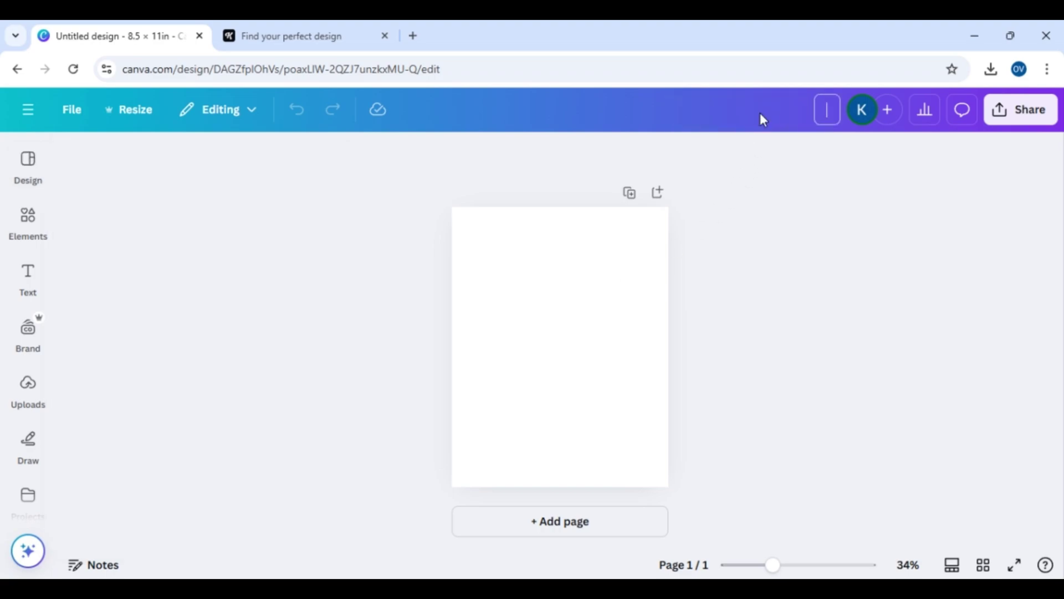
text(Example Print)
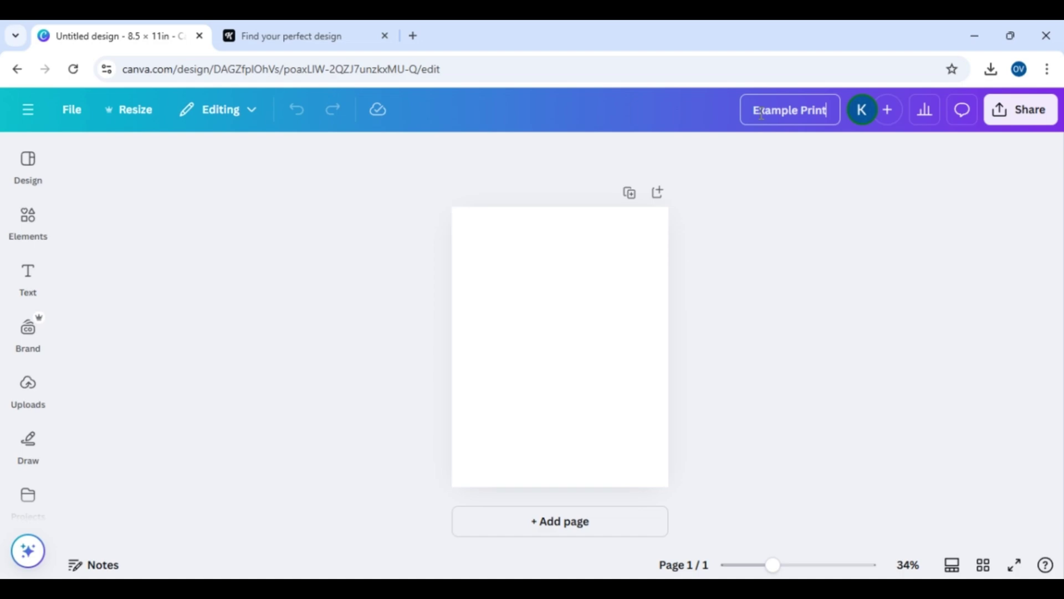
click(792, 228)
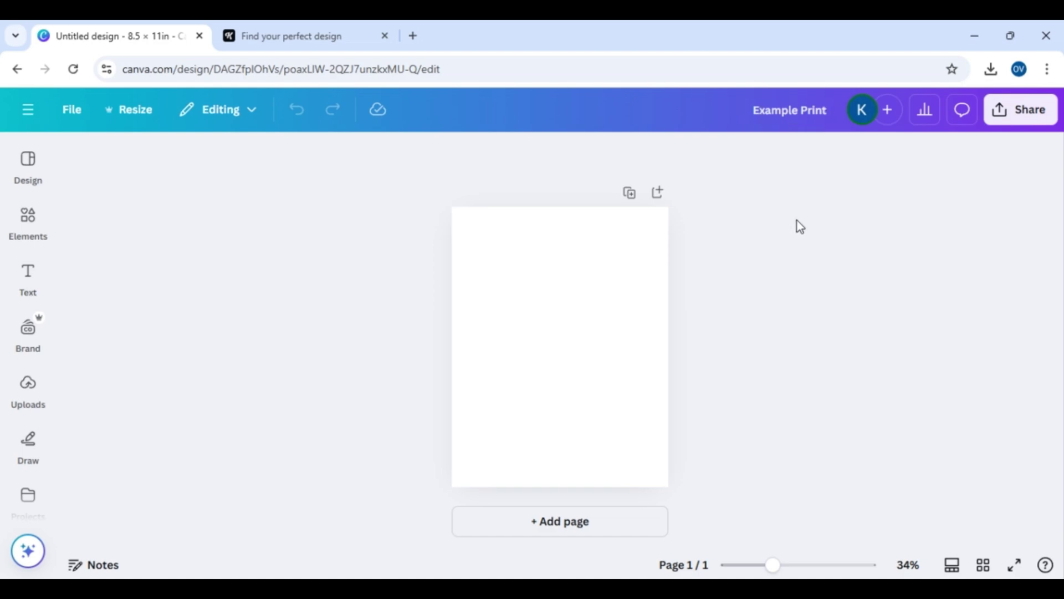
Step: Search the elements library for "christmas png" and limit the results to graphics
click(35, 223)
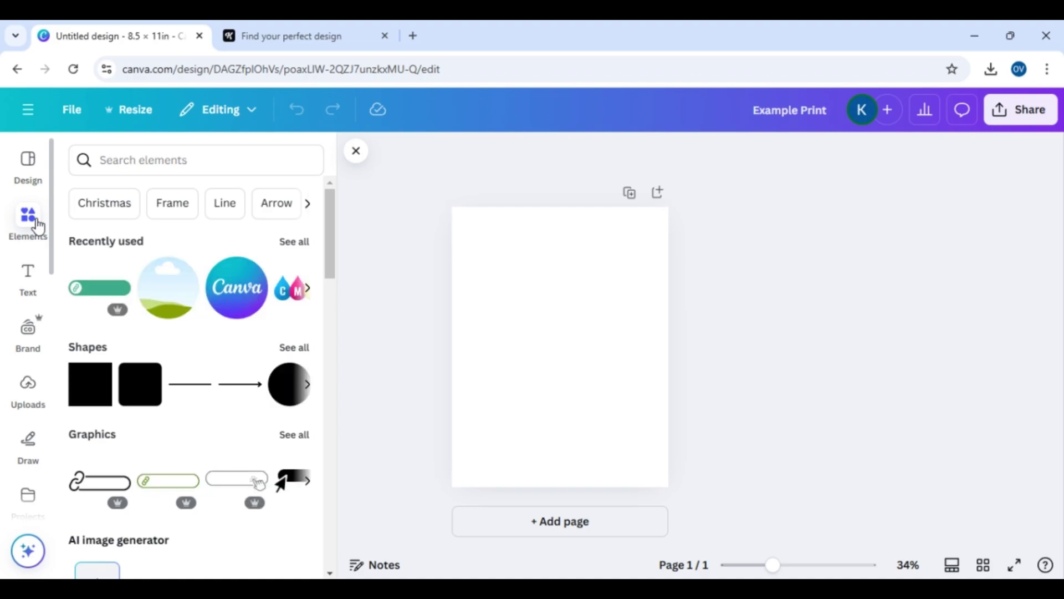
click(129, 165)
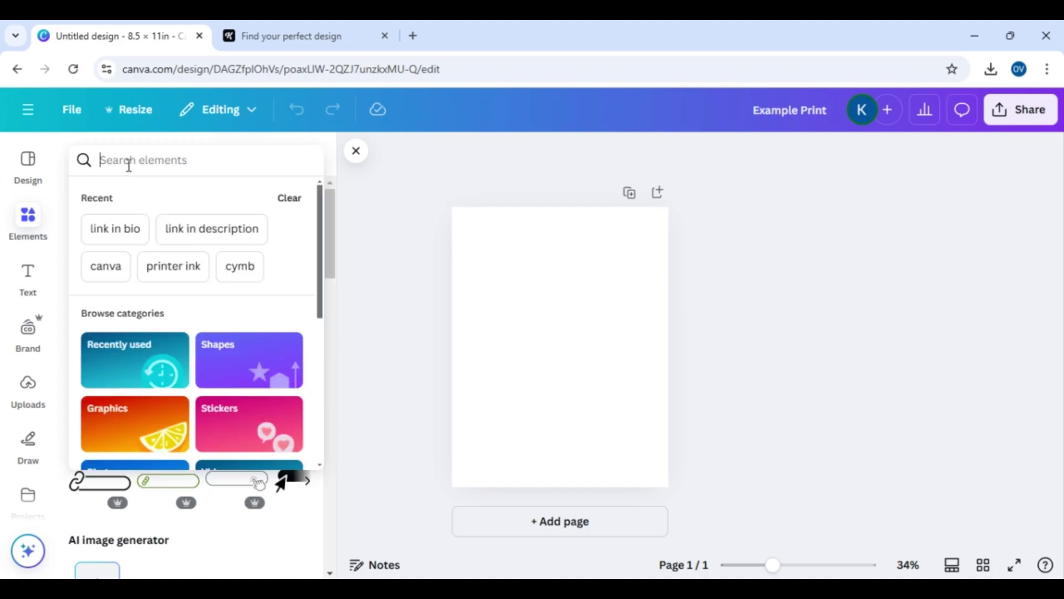
text(christm)
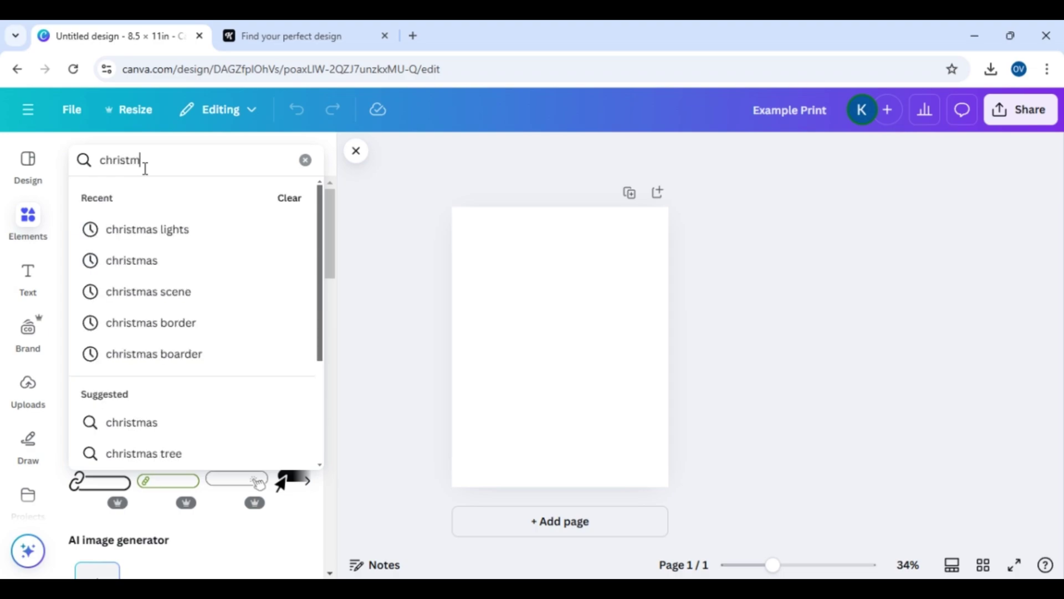
text(as pgn)
key(BackSpace)
key(BackSpace)
text(ng)
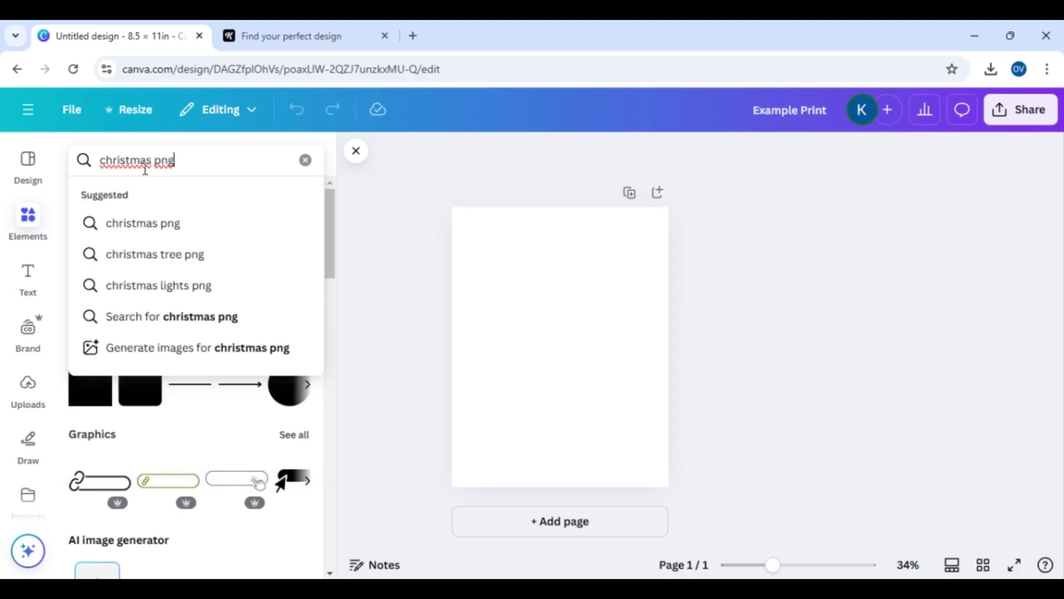
key(Return)
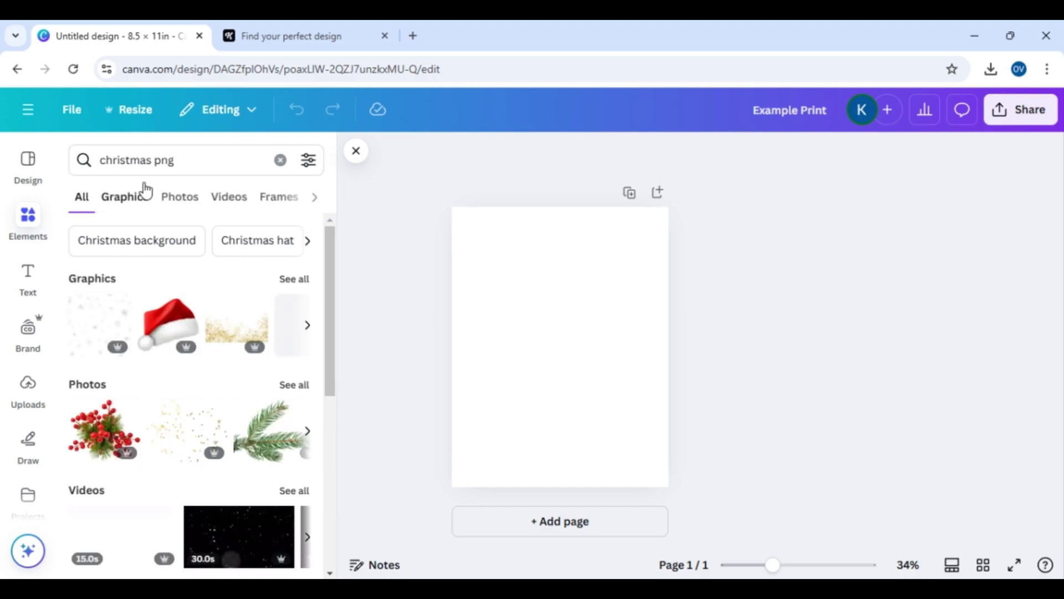
click(143, 207)
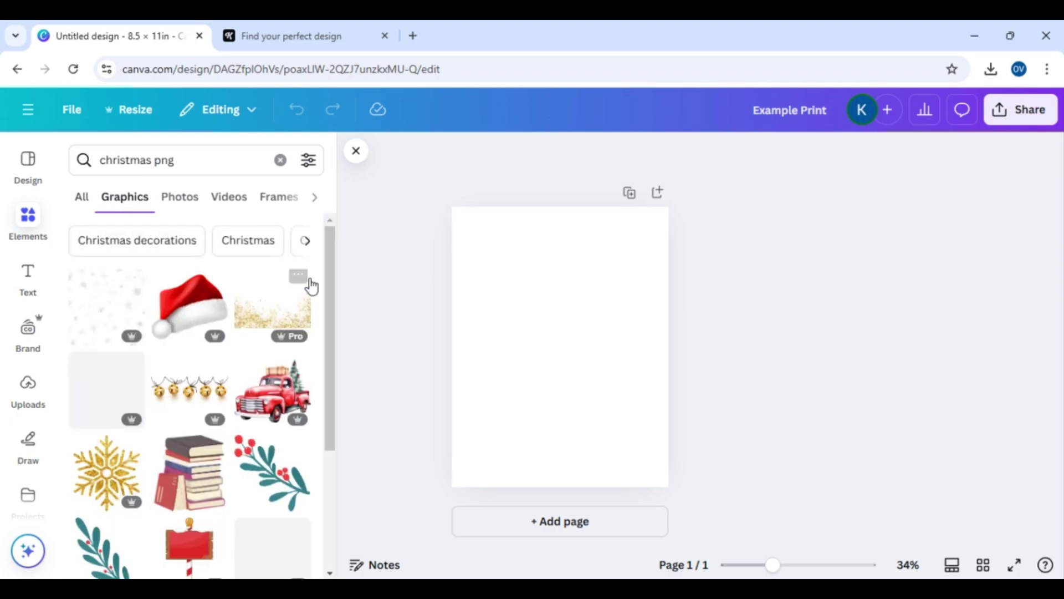
Step: Add the tangled Christmas lights graphic reading "I'm fine, it's fine" to the page and enlarge it to the full page width
drag(330, 255, 340, 535)
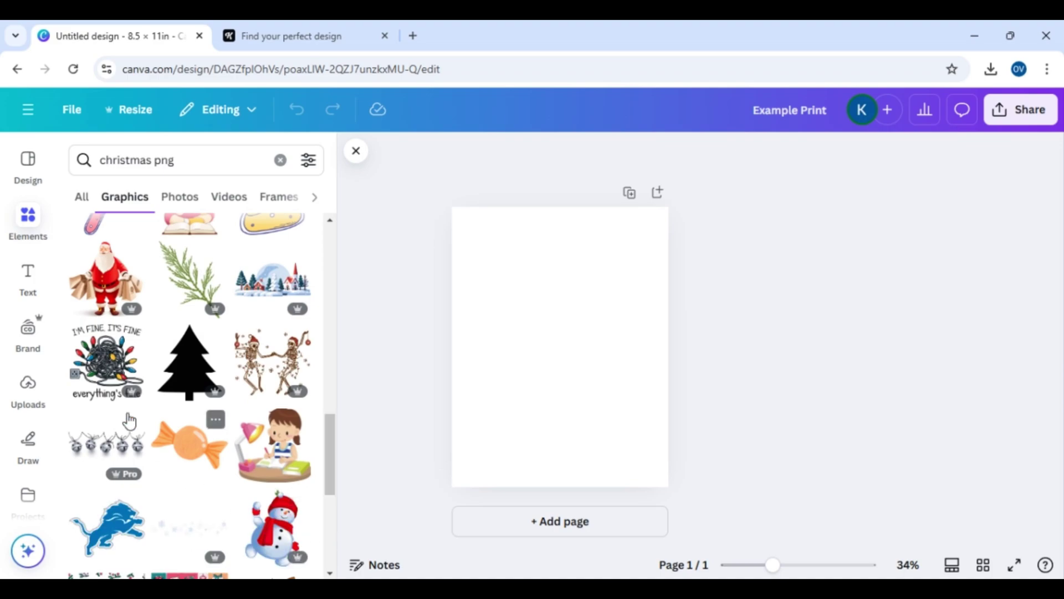
click(114, 368)
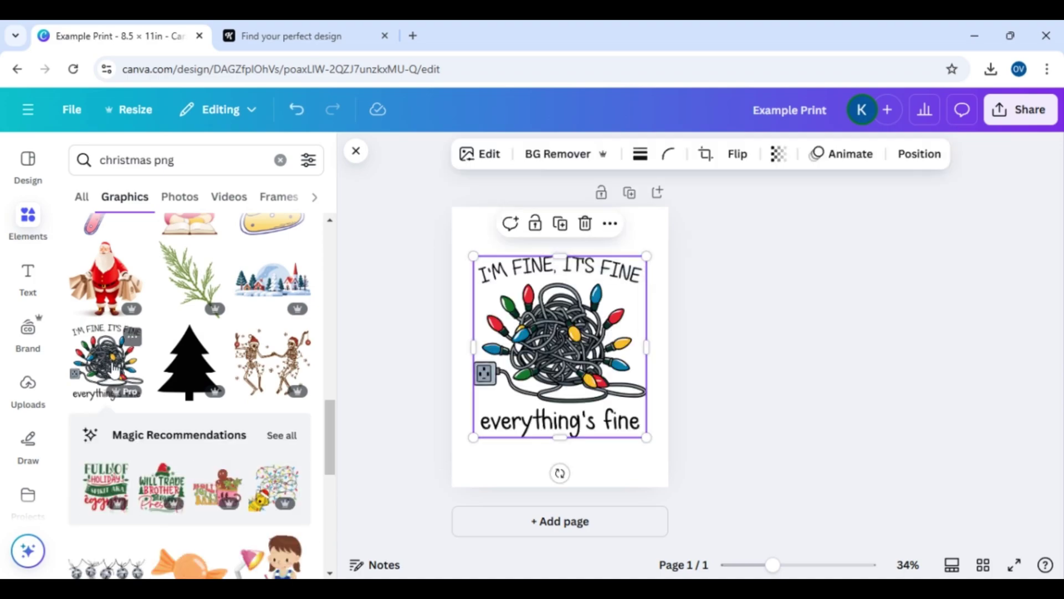
drag(647, 437, 666, 467)
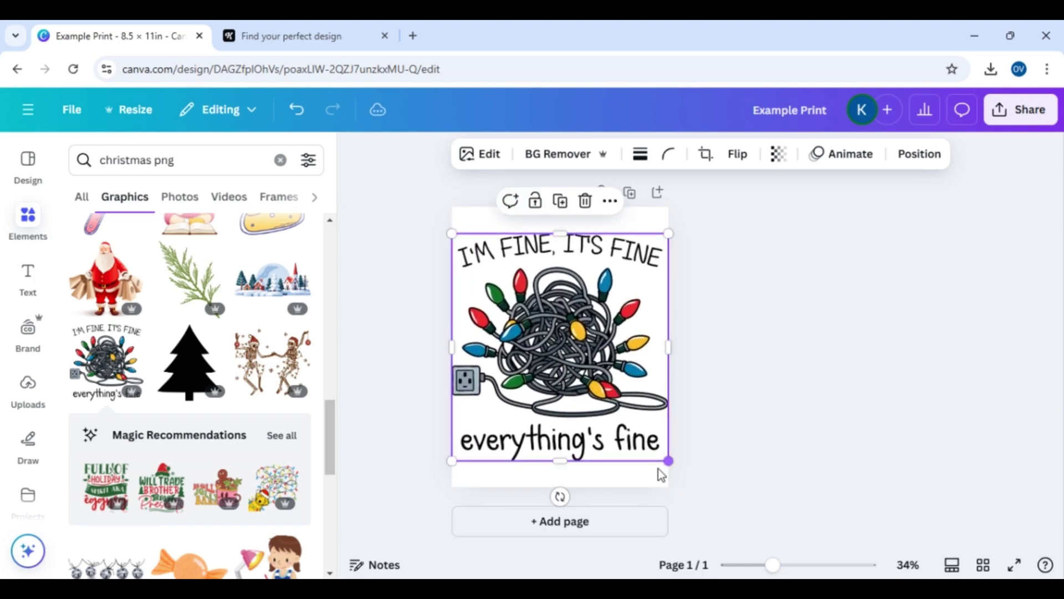
click(746, 452)
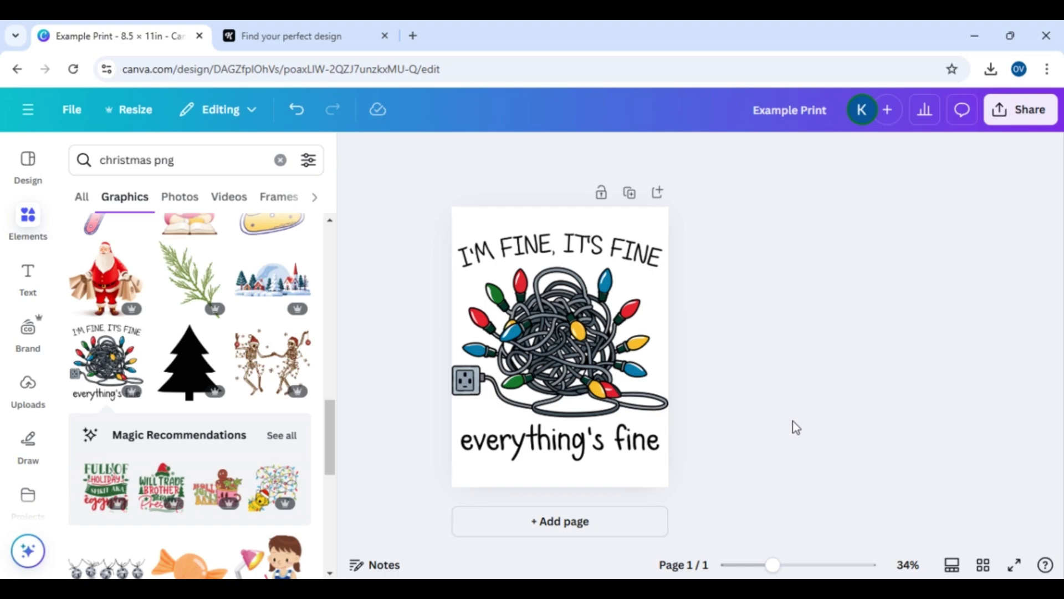
Step: Shrink the Christmas lights graphic slightly to leave narrow side margins and center it on the page
click(663, 435)
drag(670, 461, 647, 441)
drag(551, 423, 587, 395)
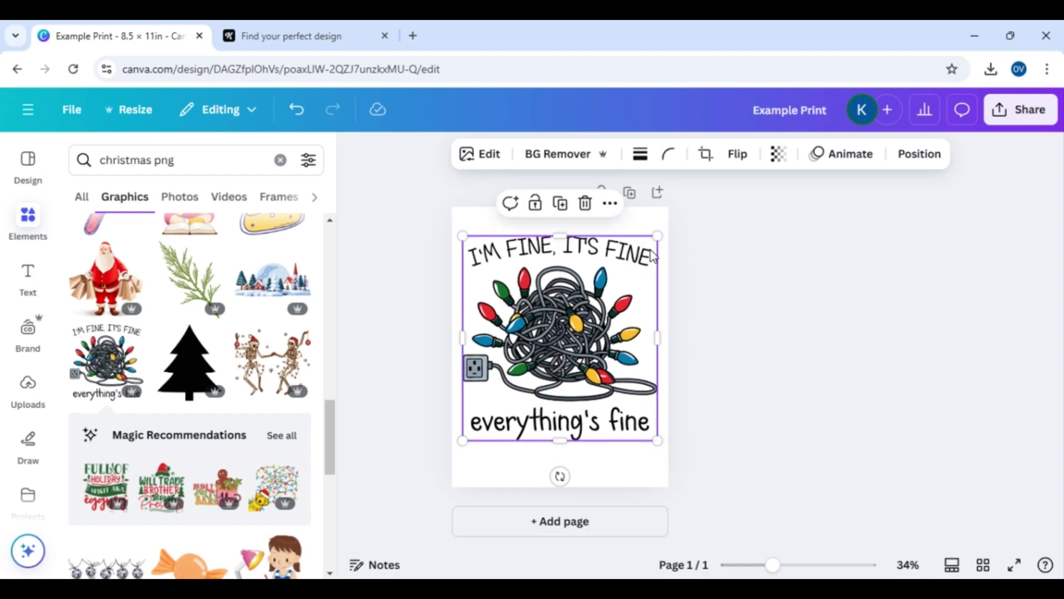
drag(658, 236, 663, 227)
drag(597, 355, 600, 366)
click(713, 355)
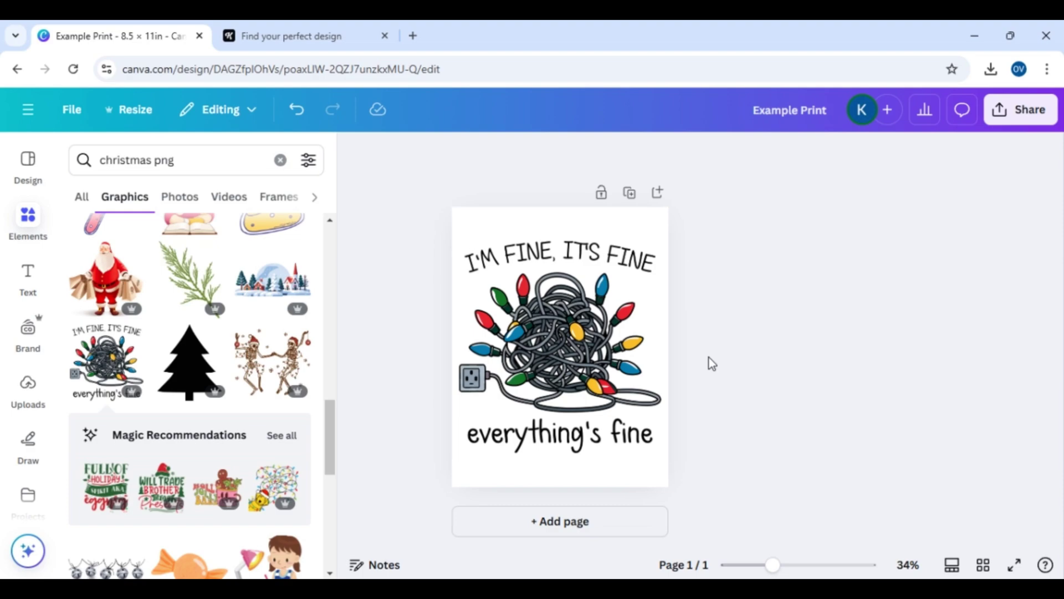
Step: Flip the Christmas lights graphic horizontally so it is mirrored, and close the elements library
click(638, 370)
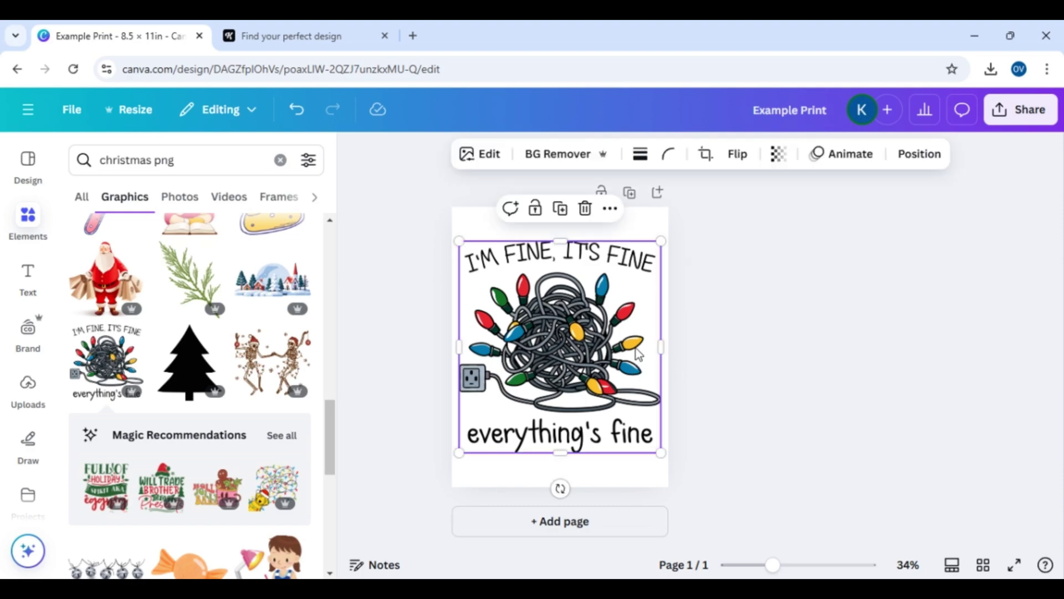
click(740, 154)
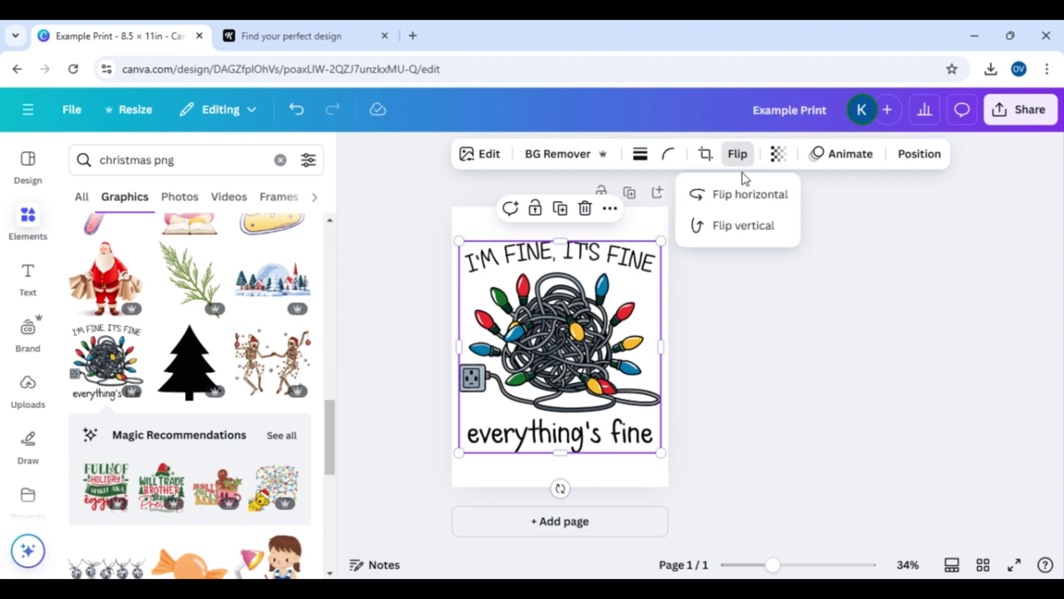
click(740, 208)
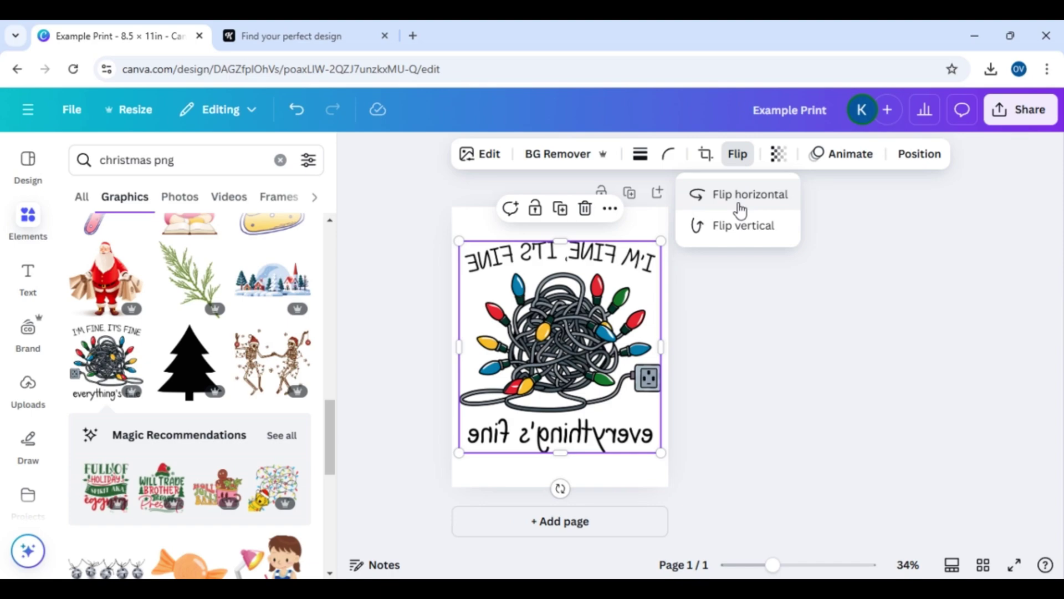
click(896, 287)
click(896, 287)
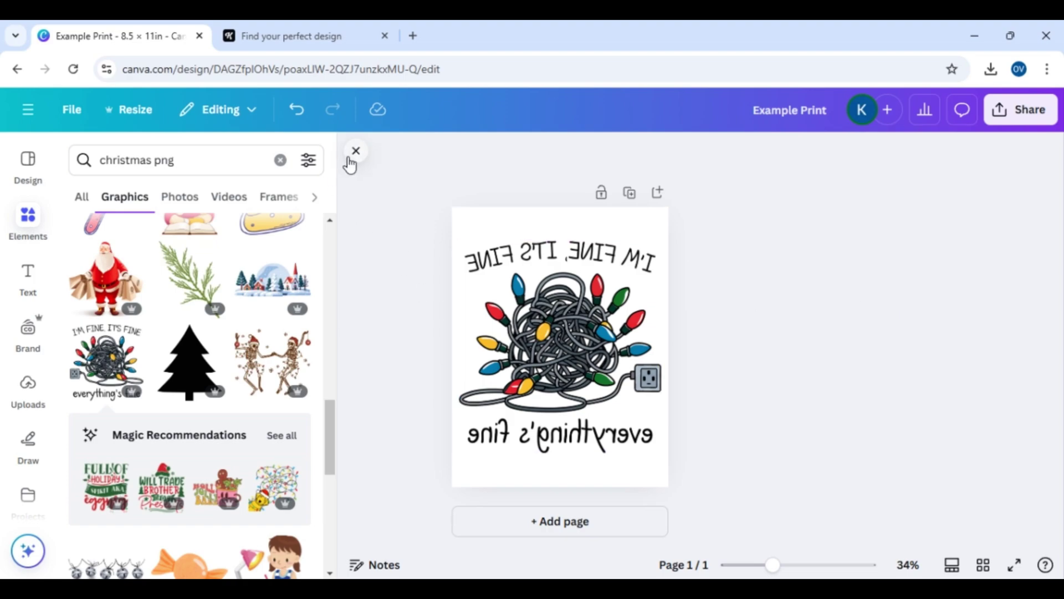
click(352, 153)
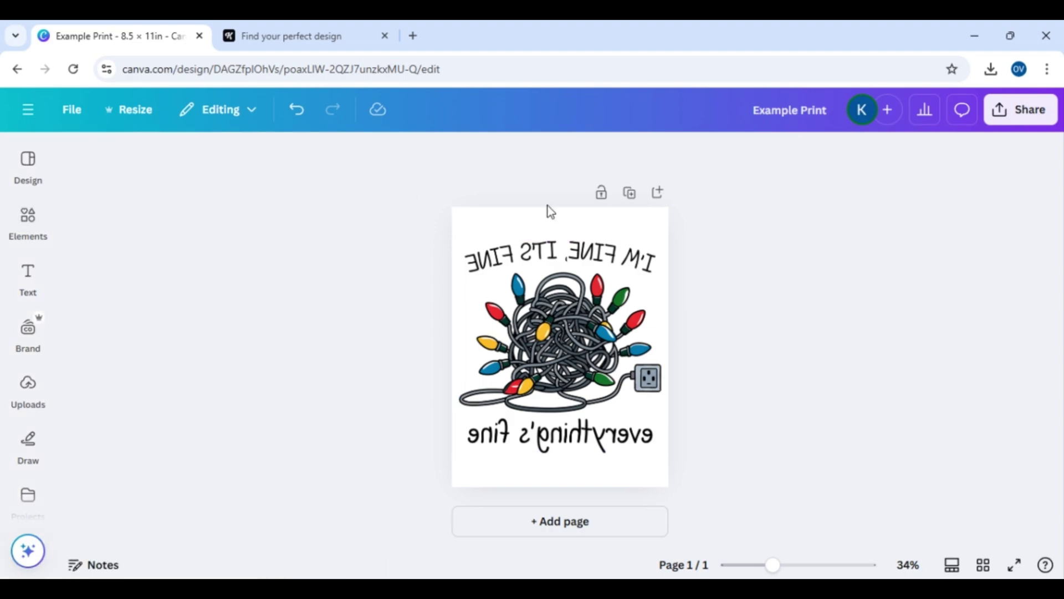
Step: Add a second page and upload the "Love bites shark" image from the Downloads folder
click(639, 524)
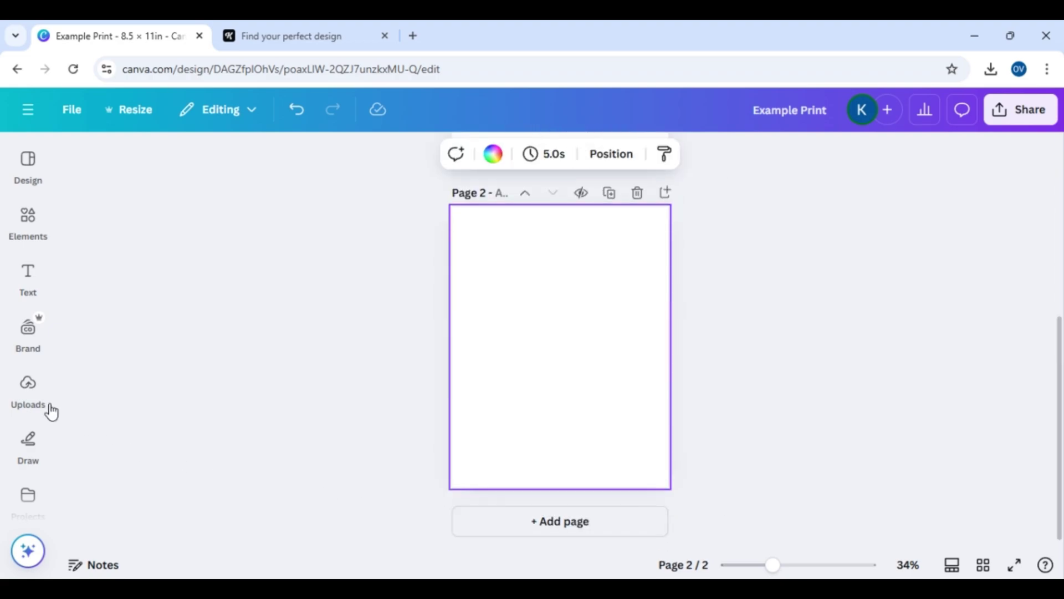
click(26, 400)
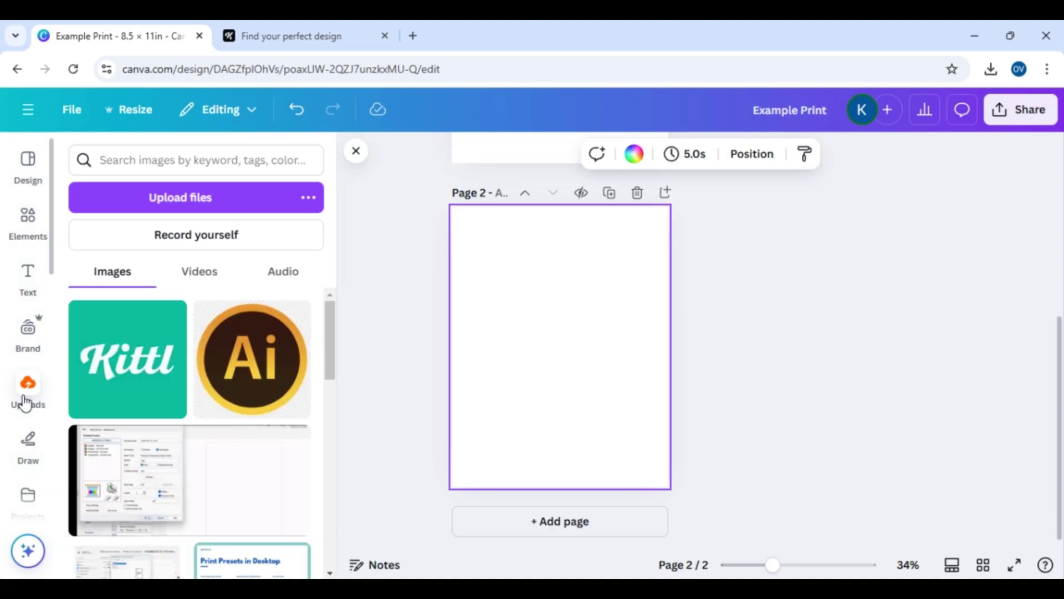
click(183, 204)
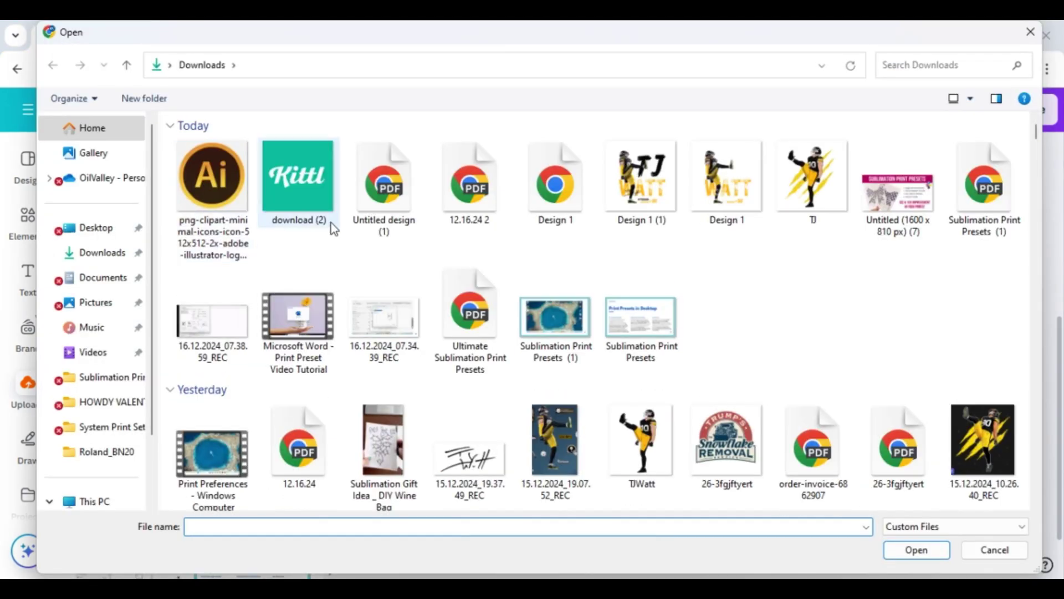
scroll(337, 228, down, 6)
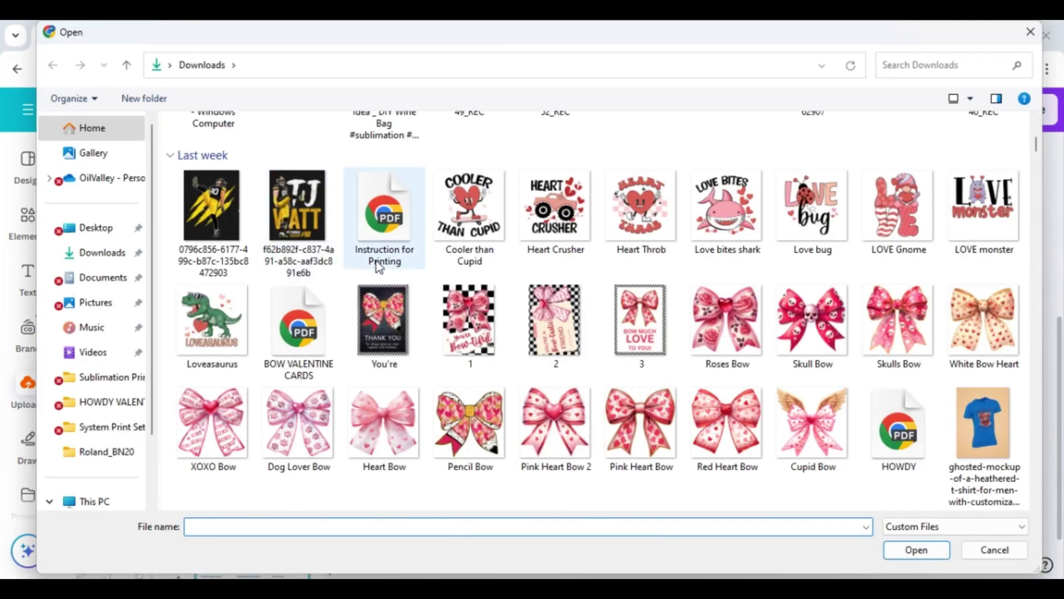
click(709, 245)
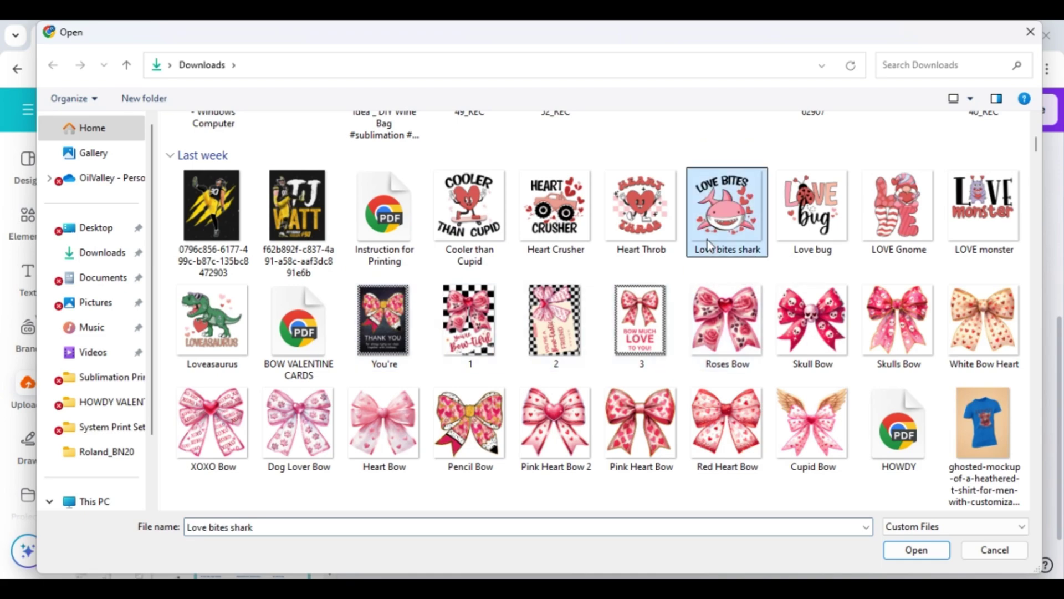
click(920, 553)
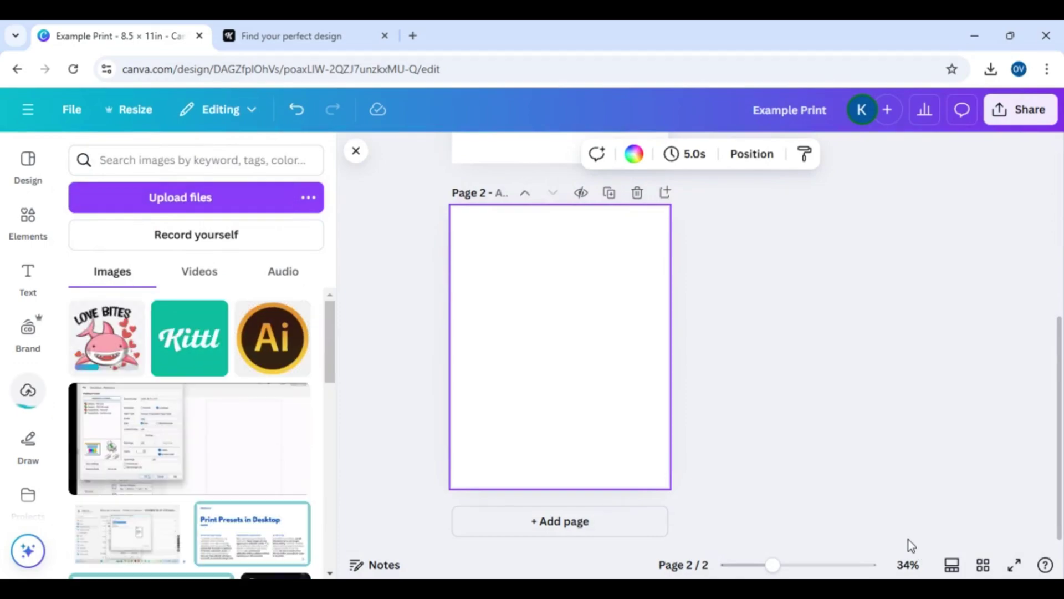
Step: Place the uploaded Love Bites shark image on page 2, enlarge it to about the page width and center it
click(117, 367)
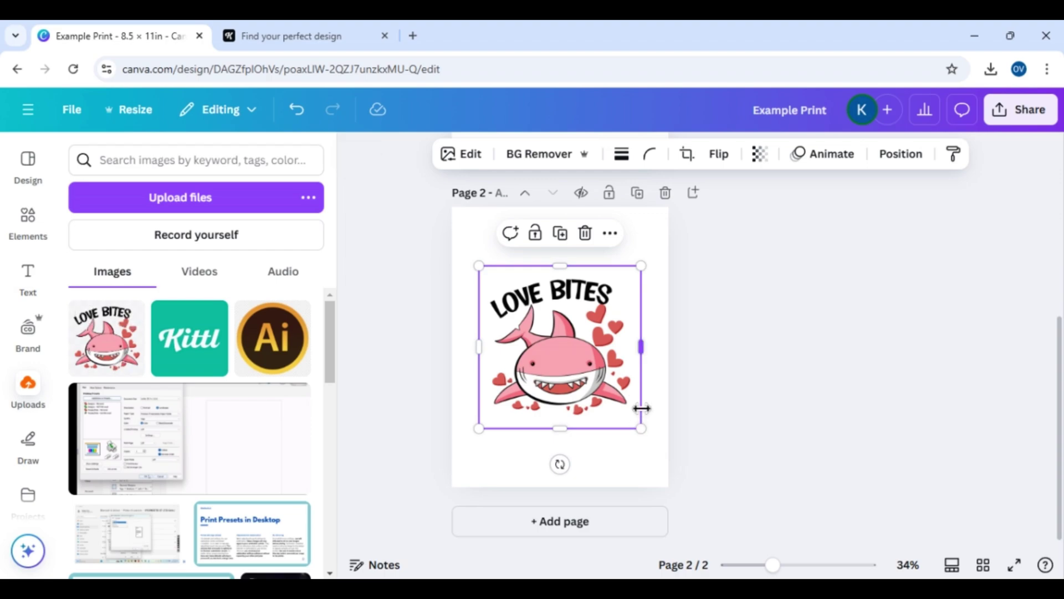
drag(641, 265, 681, 232)
mouse_move(593, 341)
mouse_down()
mouse_move(562, 352)
mouse_move(579, 351)
mouse_up()
drag(655, 440, 667, 474)
drag(621, 400, 617, 400)
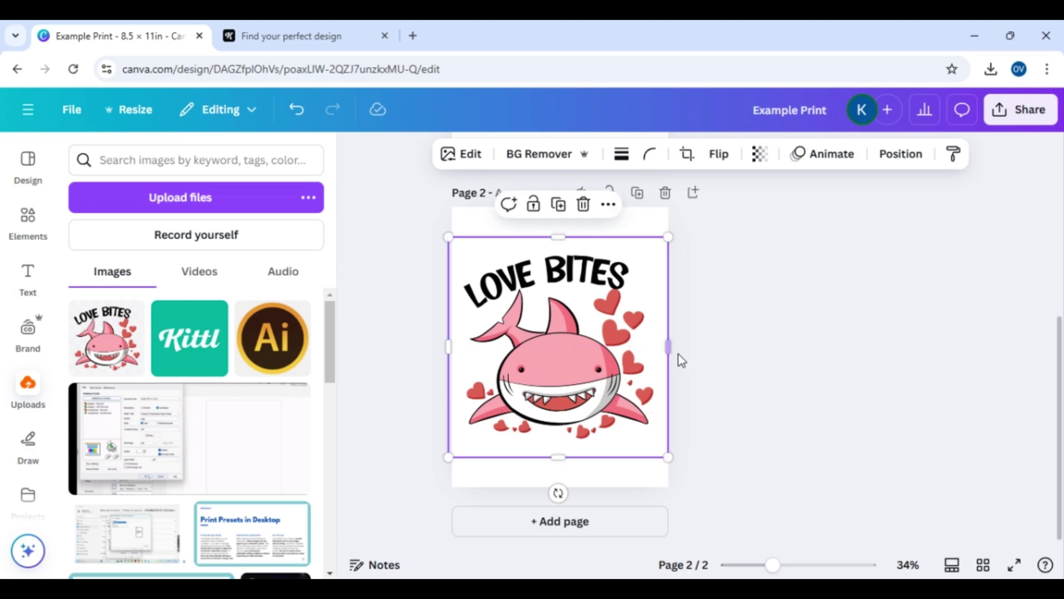
Step: Crop the blank left and right sides of the Love Bites shark image, enlarge it slightly and center it on page 2
drag(669, 349, 656, 363)
drag(455, 357, 466, 364)
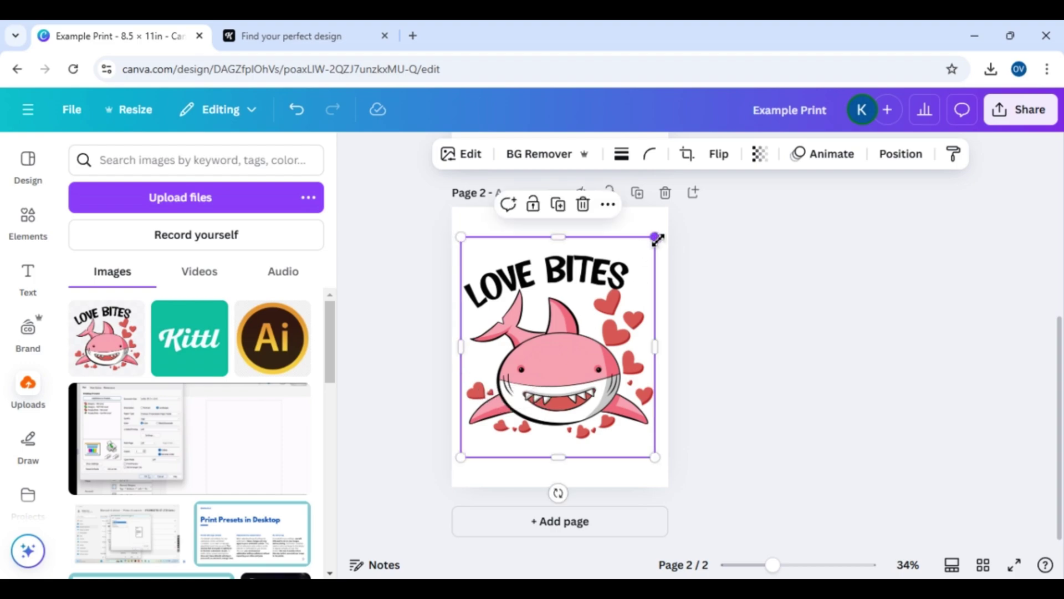
drag(656, 238, 664, 232)
drag(571, 345, 570, 350)
click(771, 386)
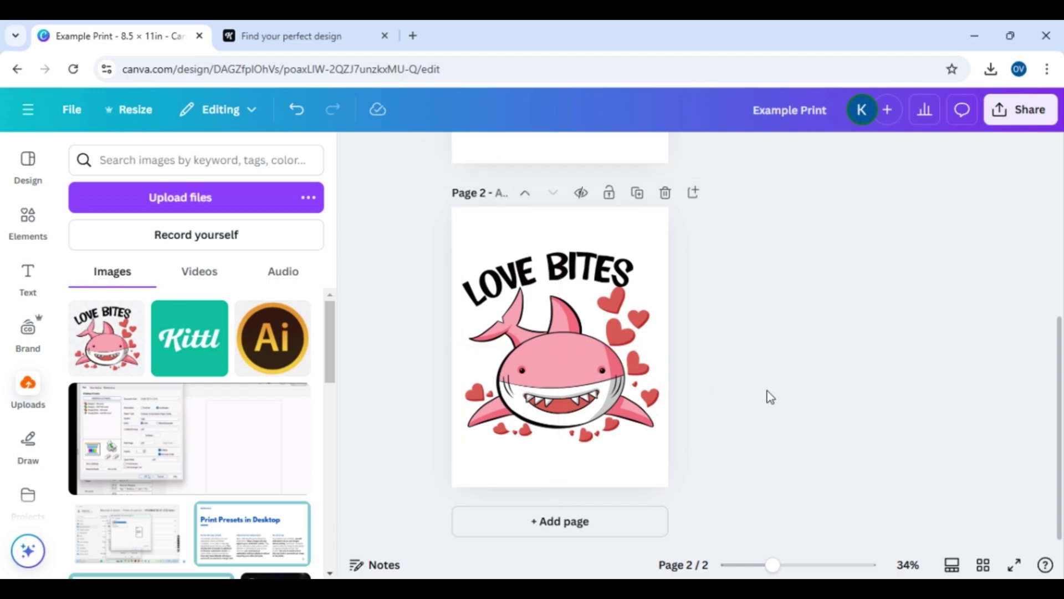
Step: Flip the Love Bites shark image horizontally so it is mirrored
click(636, 398)
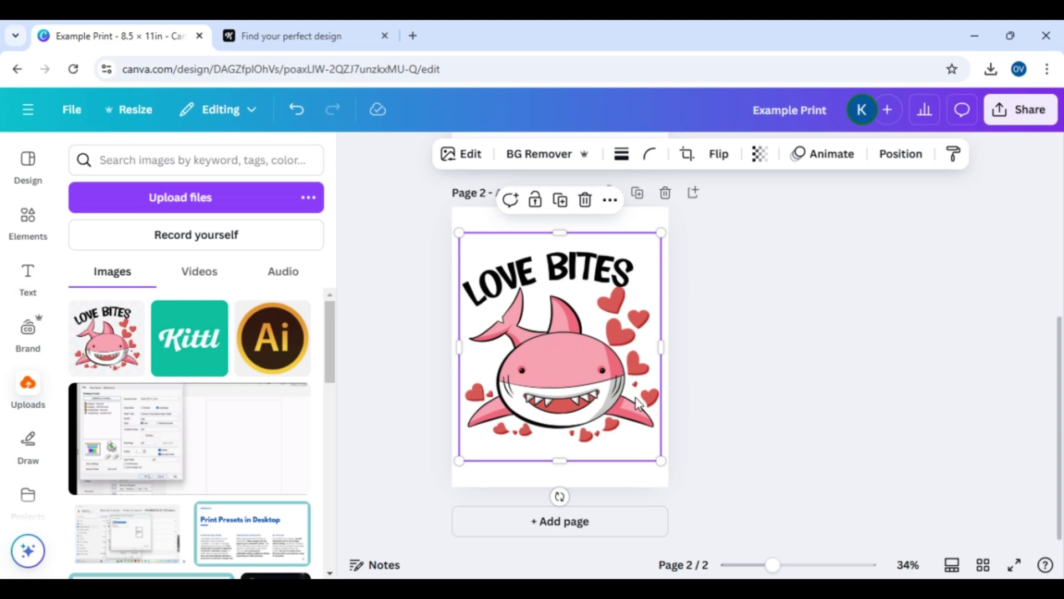
click(717, 155)
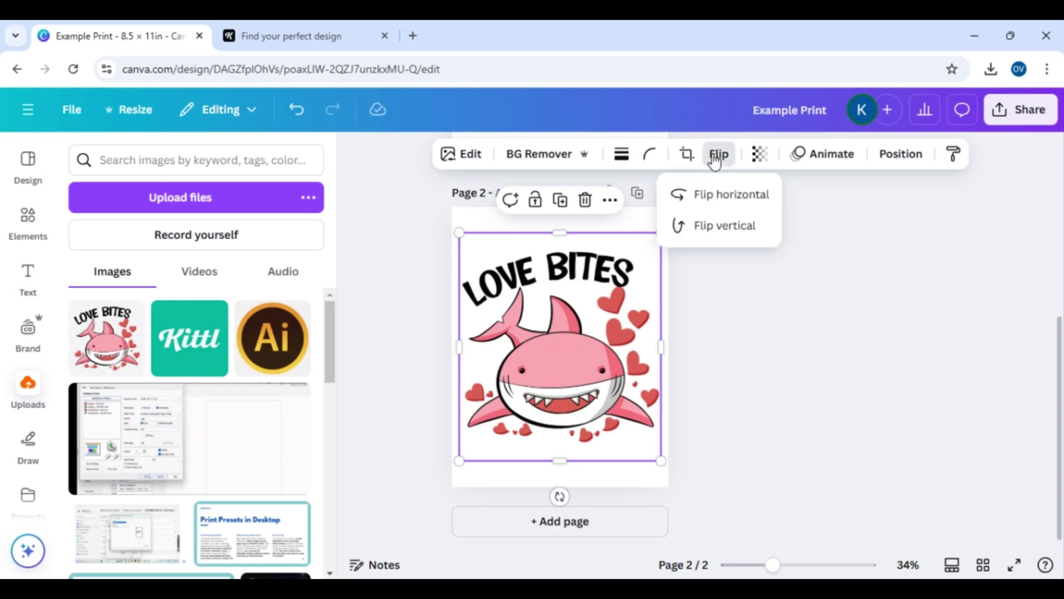
click(715, 192)
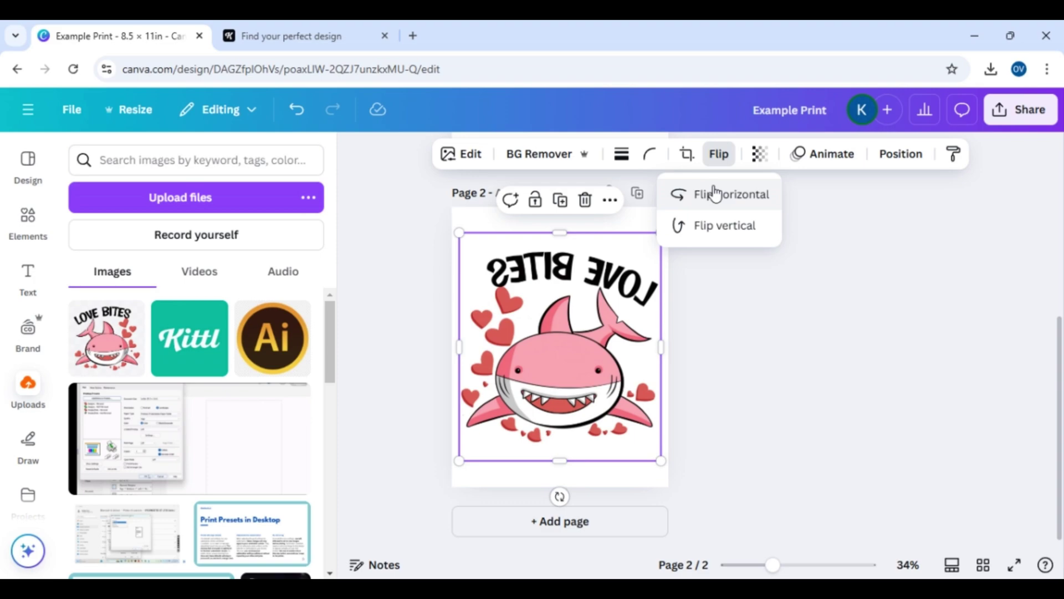
click(757, 360)
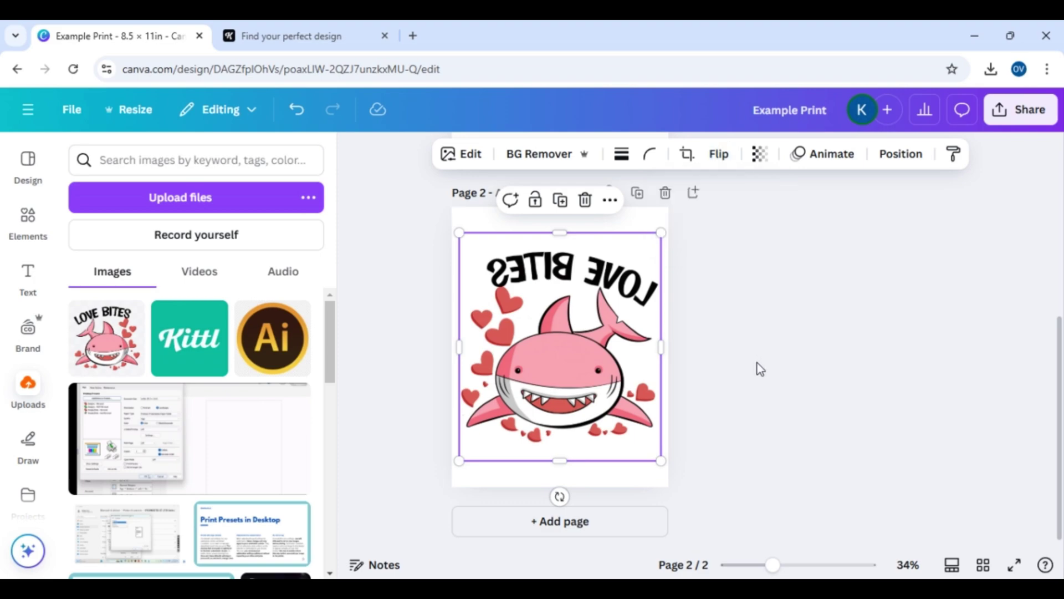
click(759, 369)
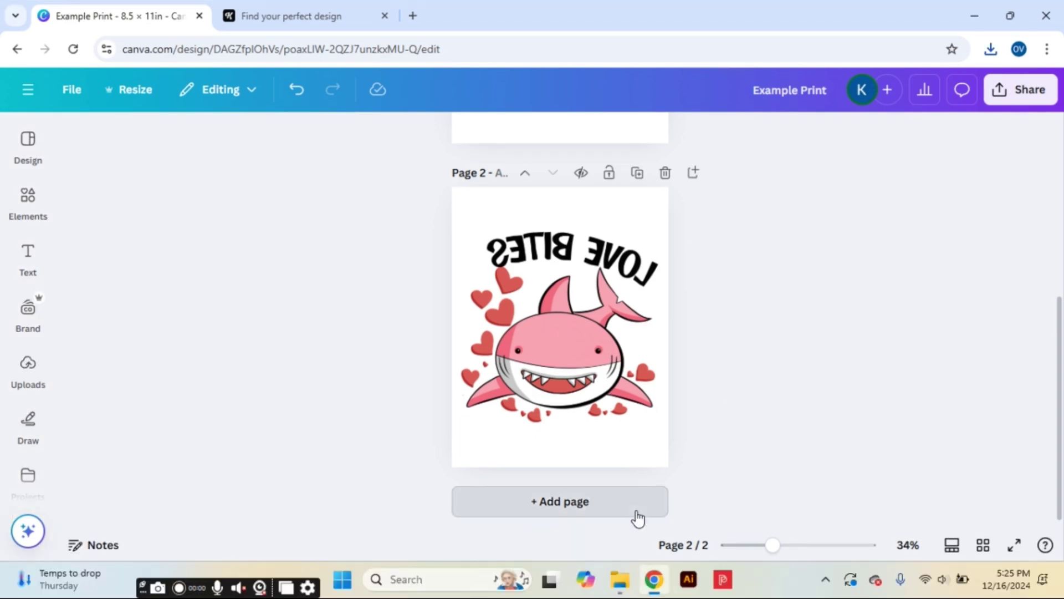
Step: Add a third page and upload the "Can Glass 9-01" image from the Downloads folder
click(637, 532)
click(829, 452)
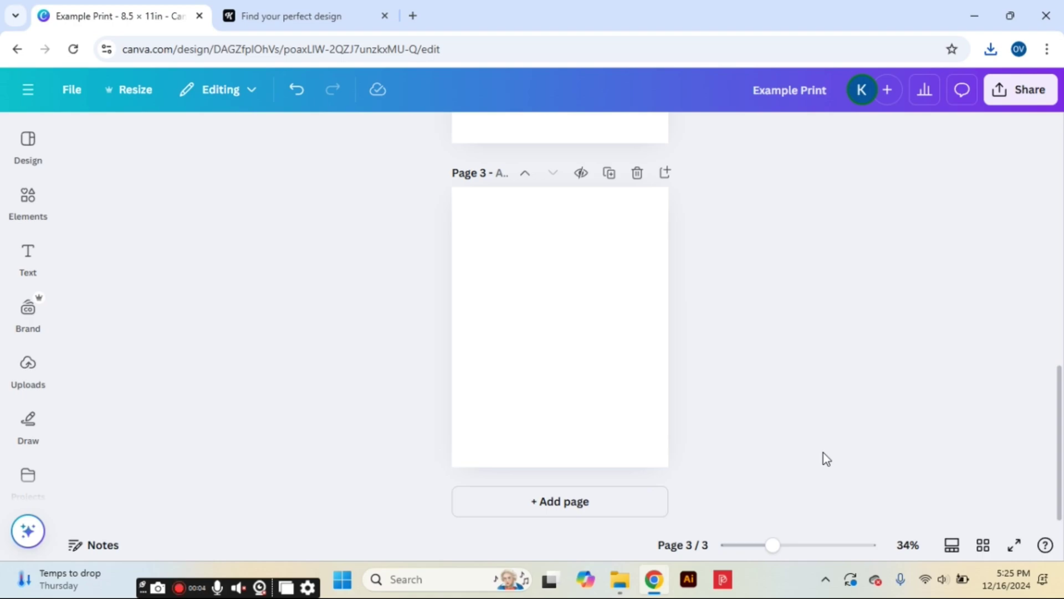
click(27, 369)
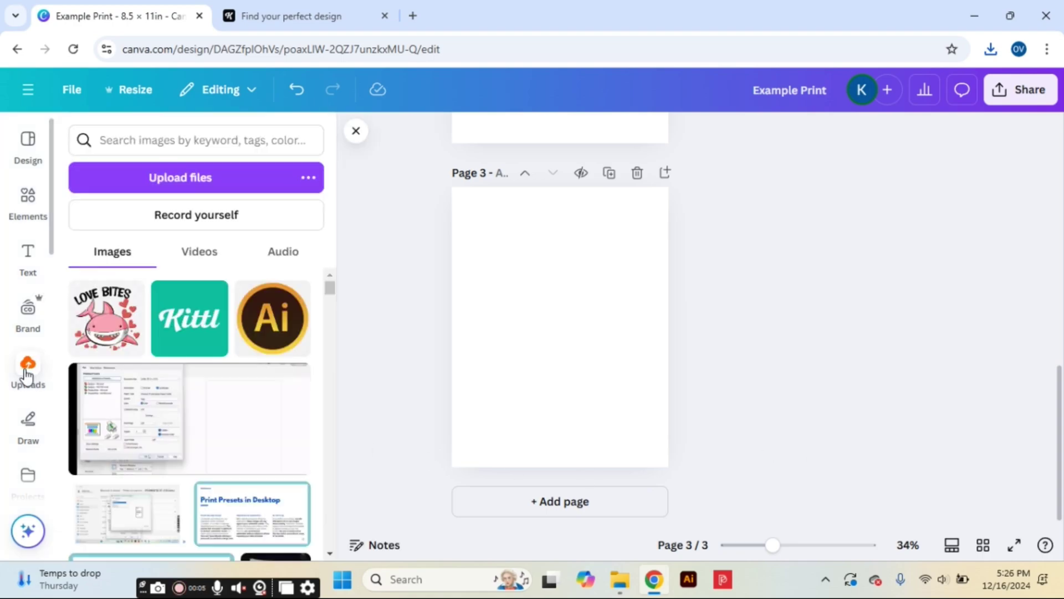
click(180, 177)
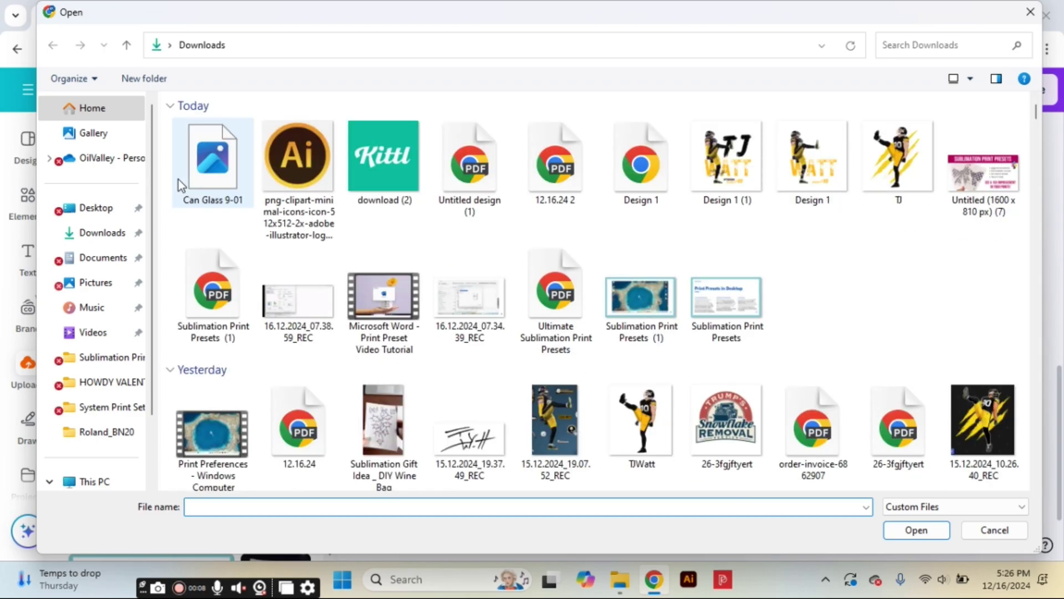
click(197, 169)
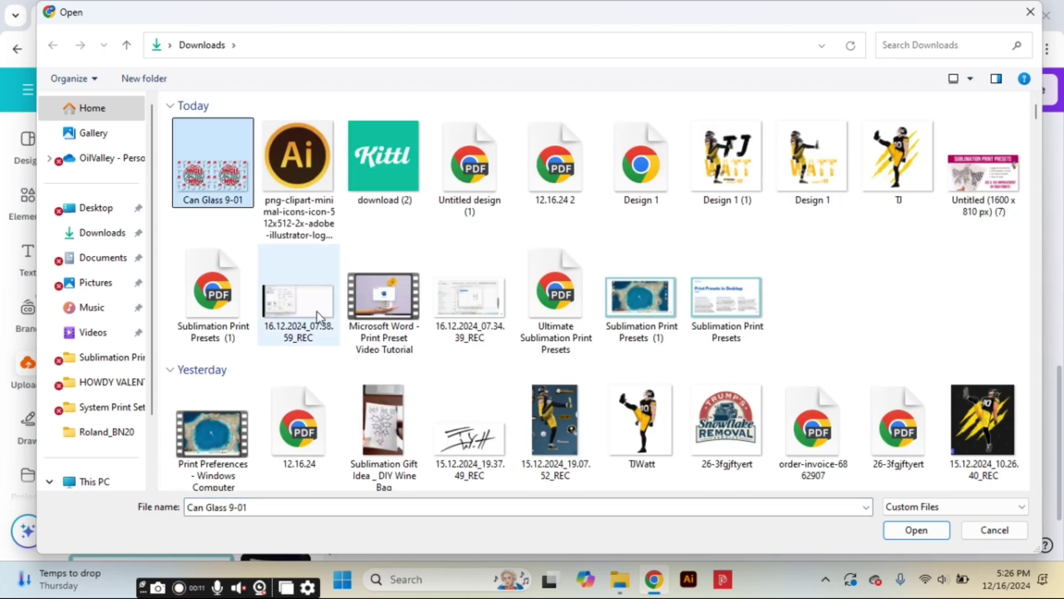
click(907, 532)
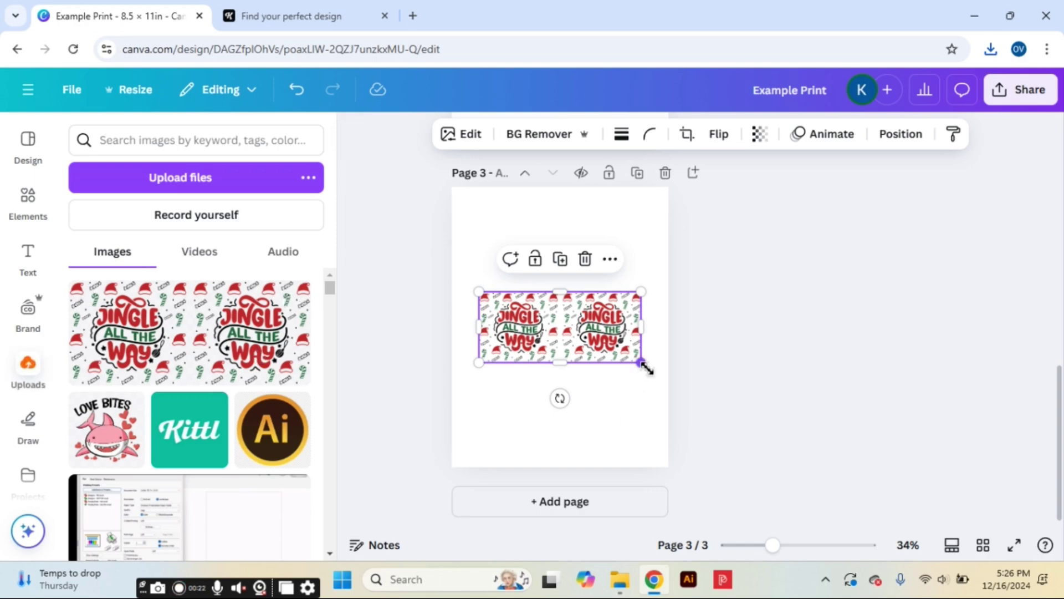
Step: Enlarge the Jingle All the Way wrap on page 3 to about 9.4 × 4.1 in and shift it over the page
drag(642, 363, 649, 371)
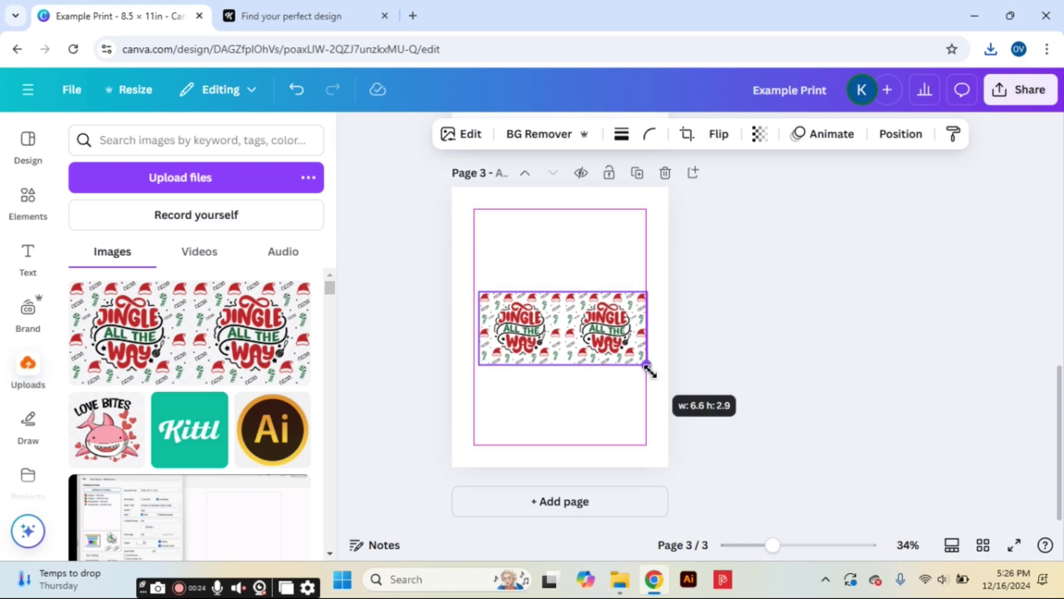
drag(650, 372, 687, 465)
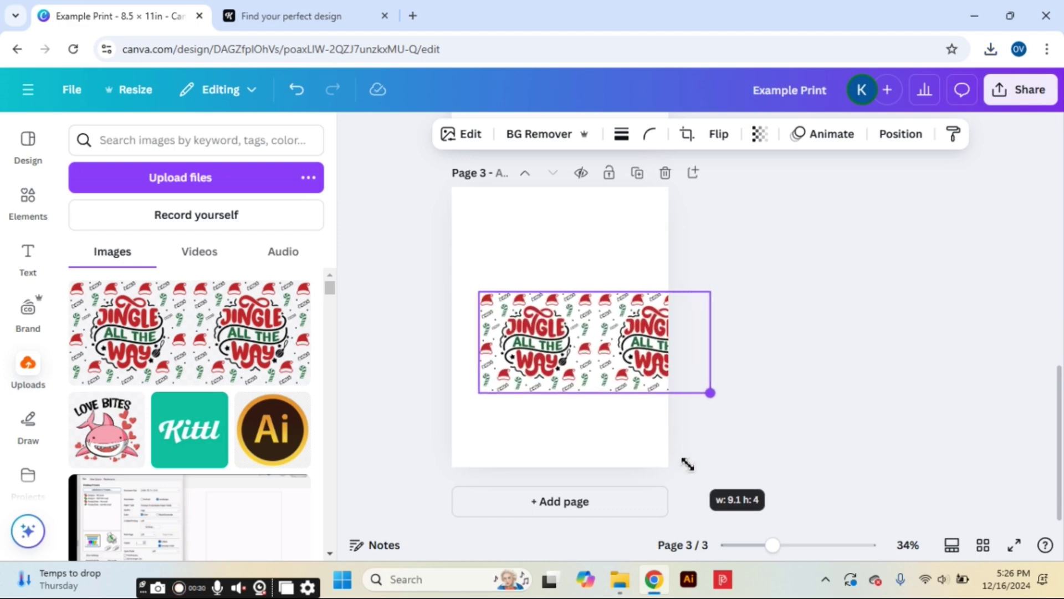
drag(687, 464, 694, 474)
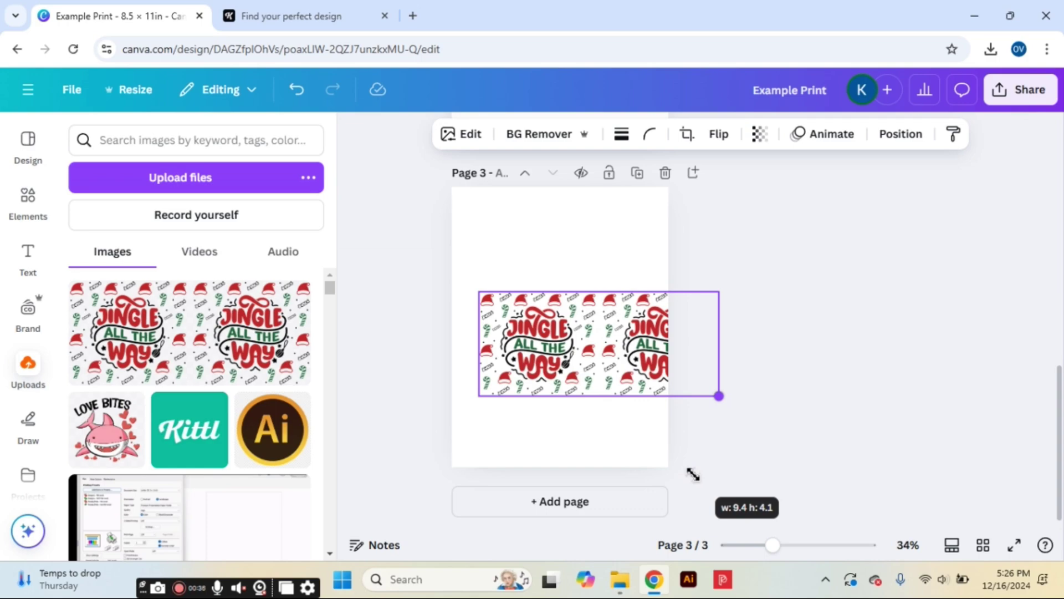
drag(693, 474, 690, 473)
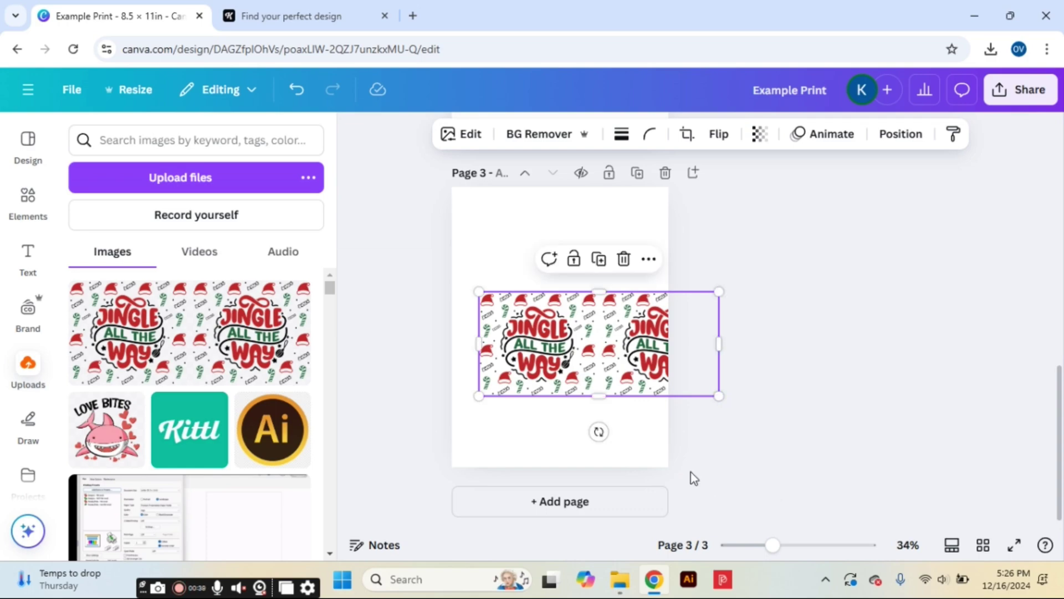
drag(632, 381, 599, 373)
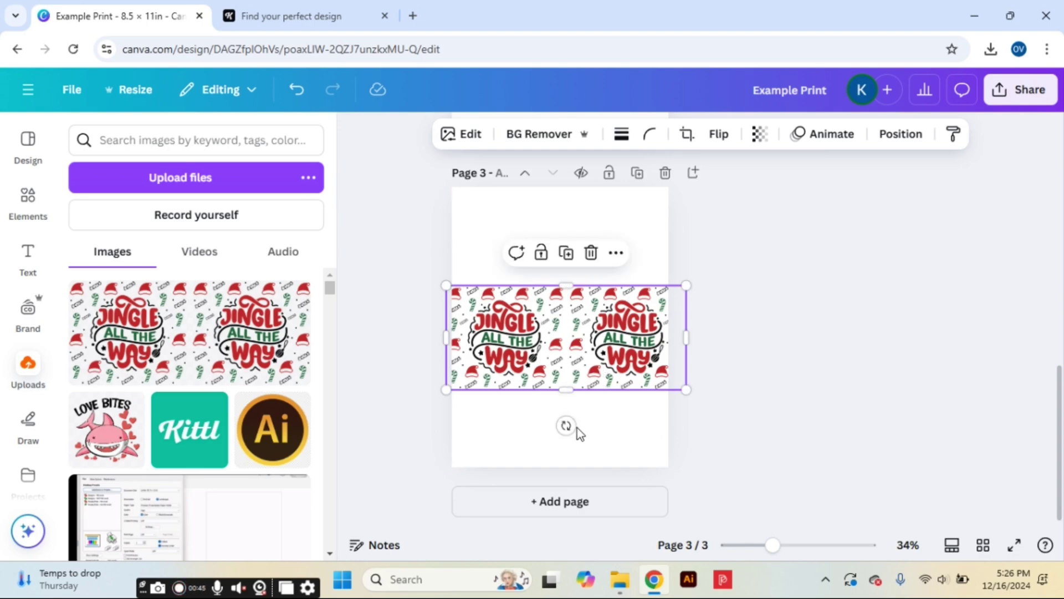
Step: Rotate the Jingle All the Way wrap 90° counterclockwise and move it to the right half of page 3
drag(566, 426, 645, 341)
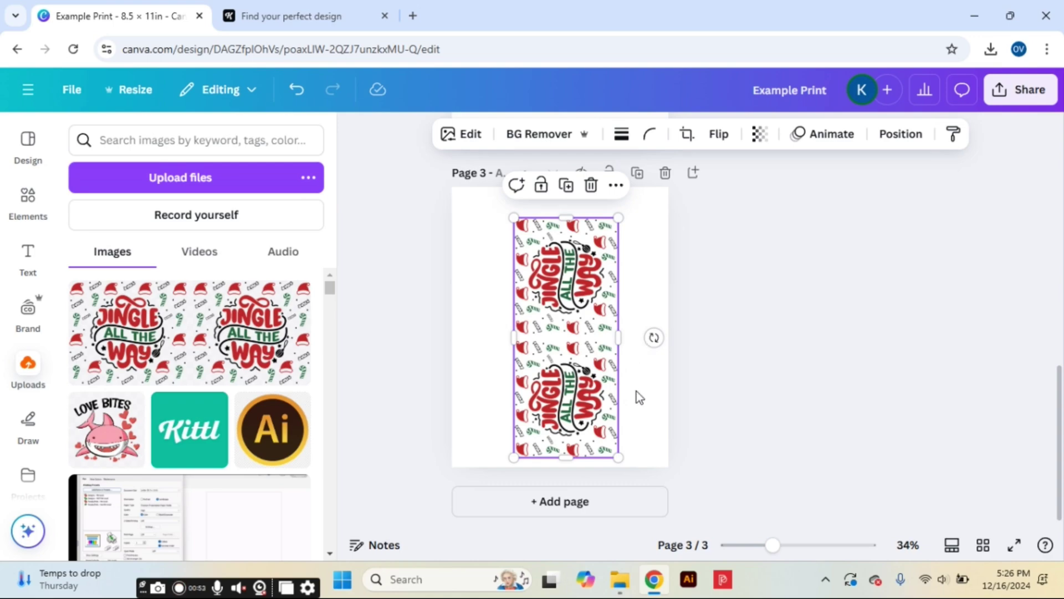
drag(554, 381, 594, 367)
click(704, 372)
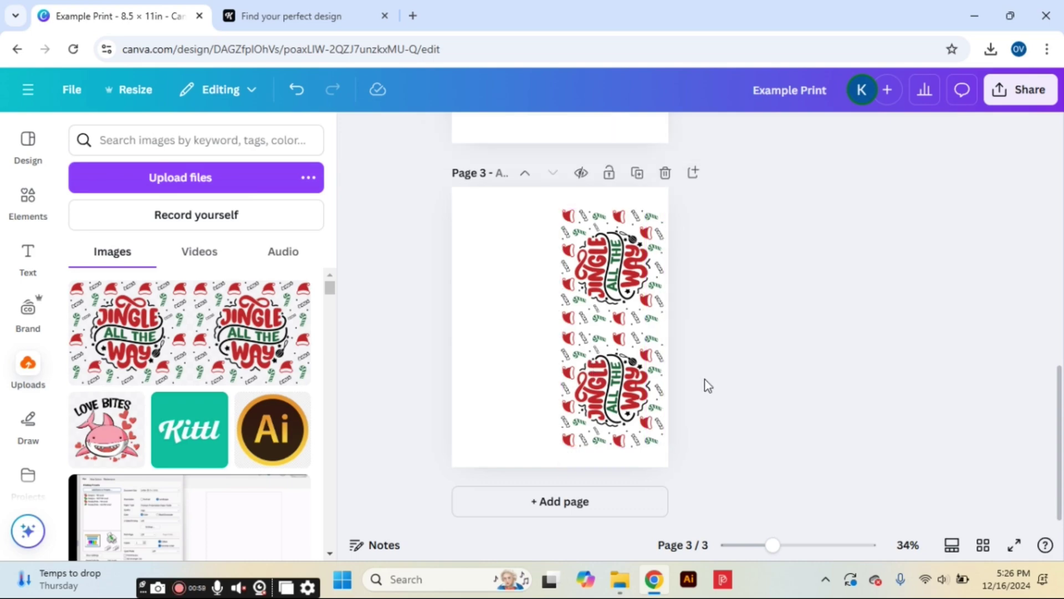
Step: Duplicate the rotated wrap and place the copy beside it on the left half of page 3
click(642, 393)
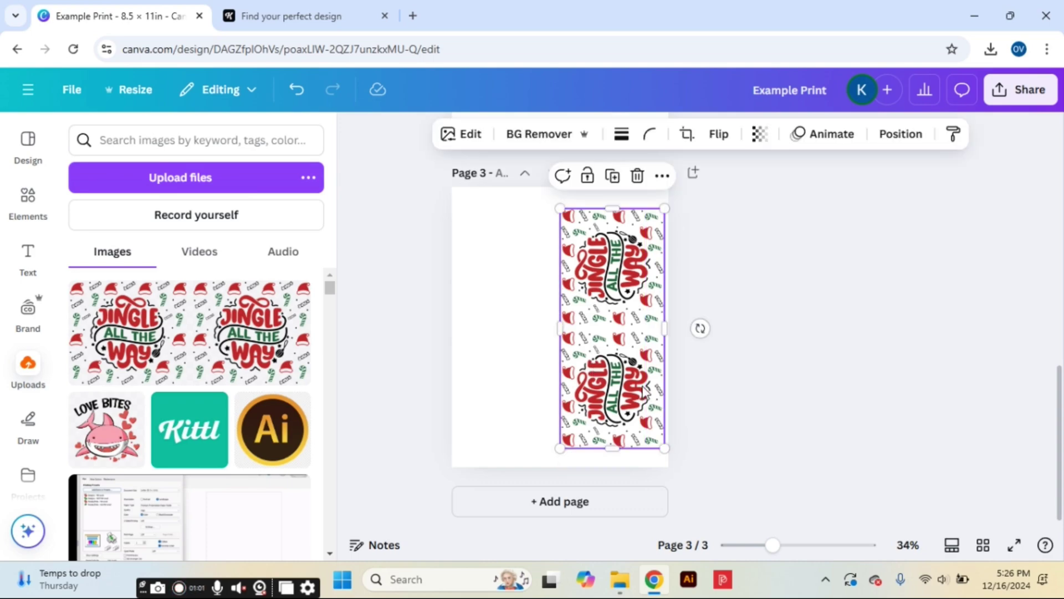
click(614, 176)
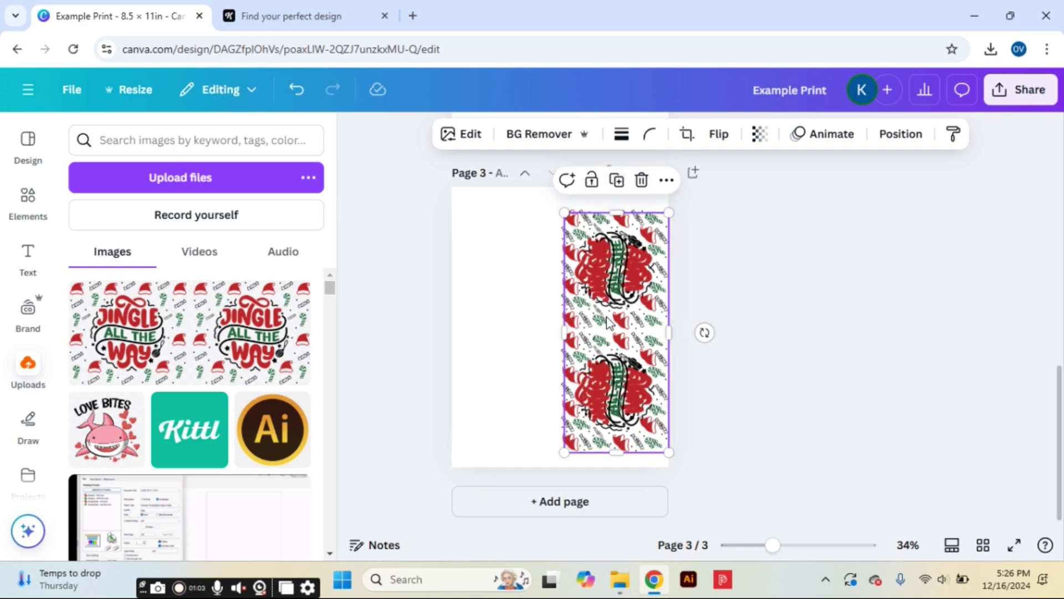
drag(611, 348, 502, 348)
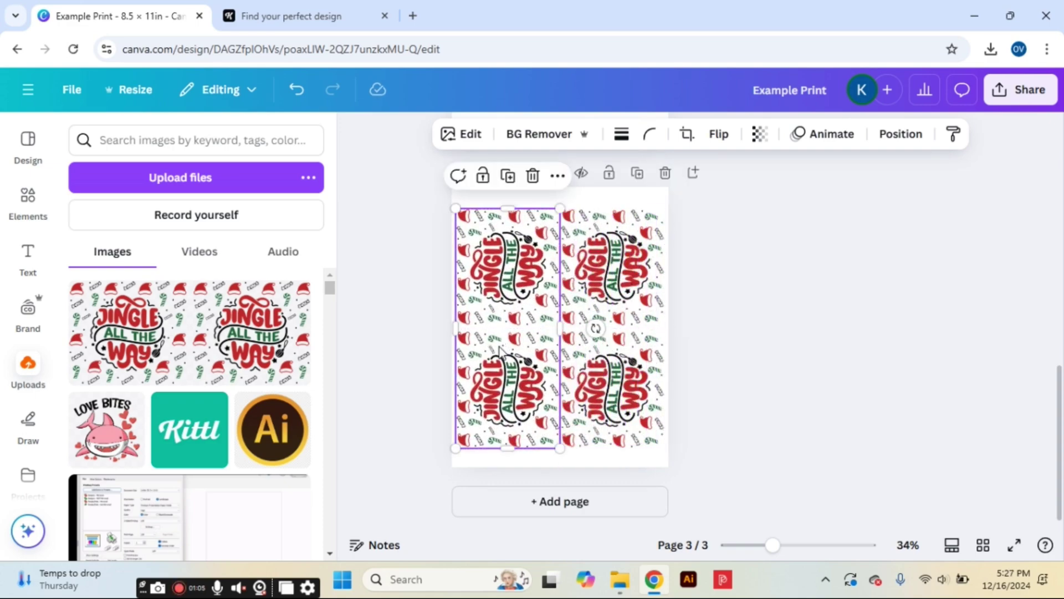
click(700, 346)
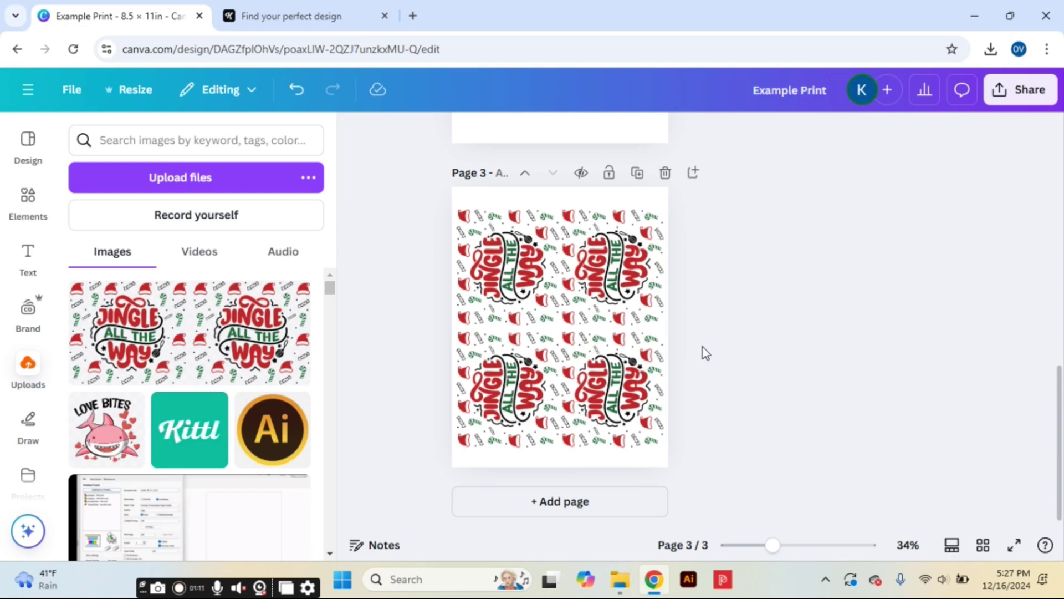
Step: Delete the left copy of the wrap and center the remaining one on page 3
click(527, 341)
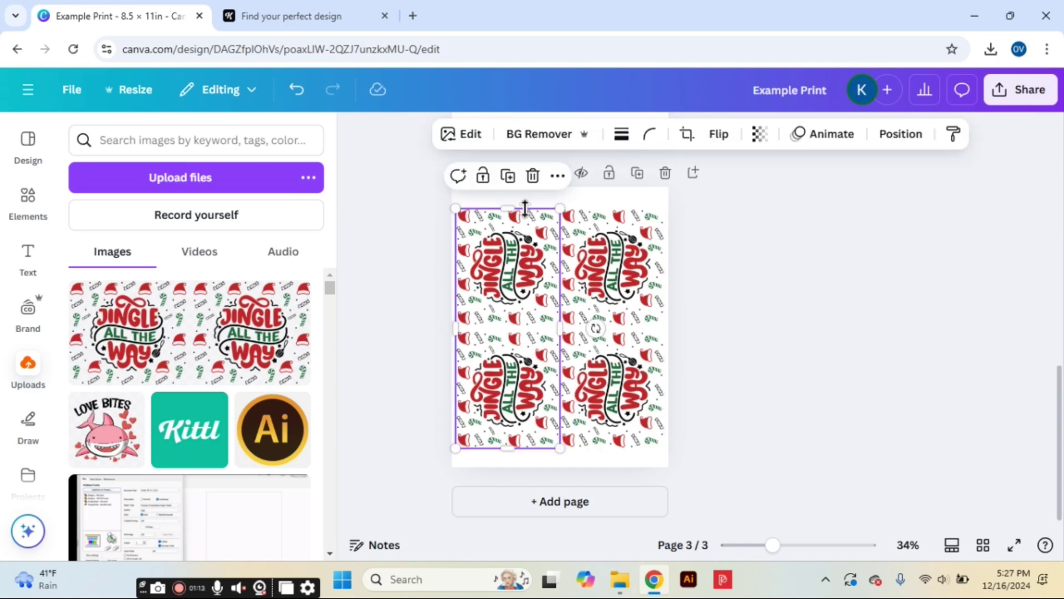
click(533, 176)
drag(612, 354, 558, 345)
click(744, 364)
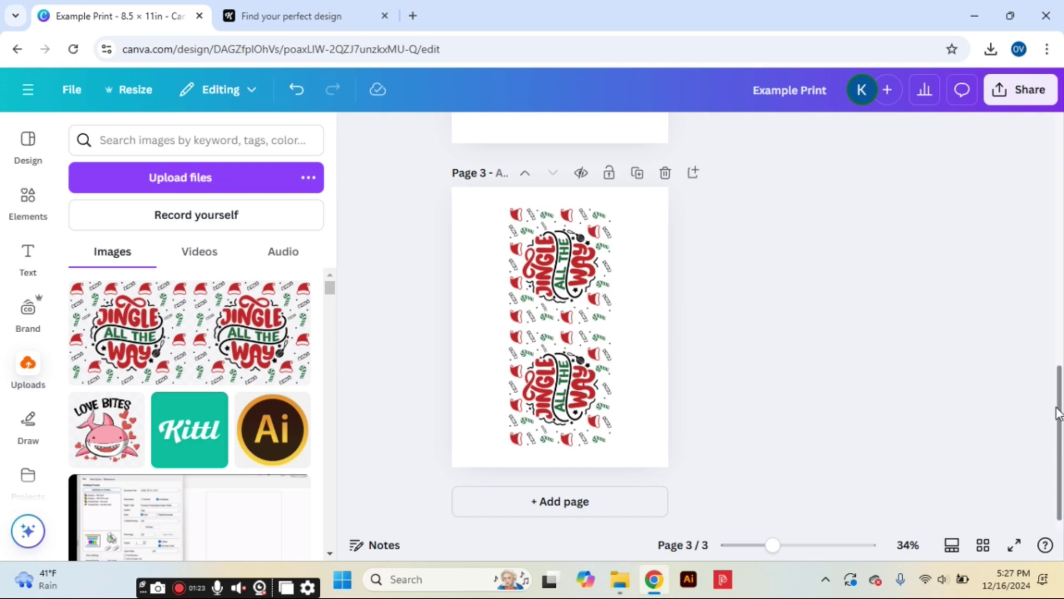
Step: Open the design's download settings and set the file type to PDF Print
drag(1060, 405, 1061, 157)
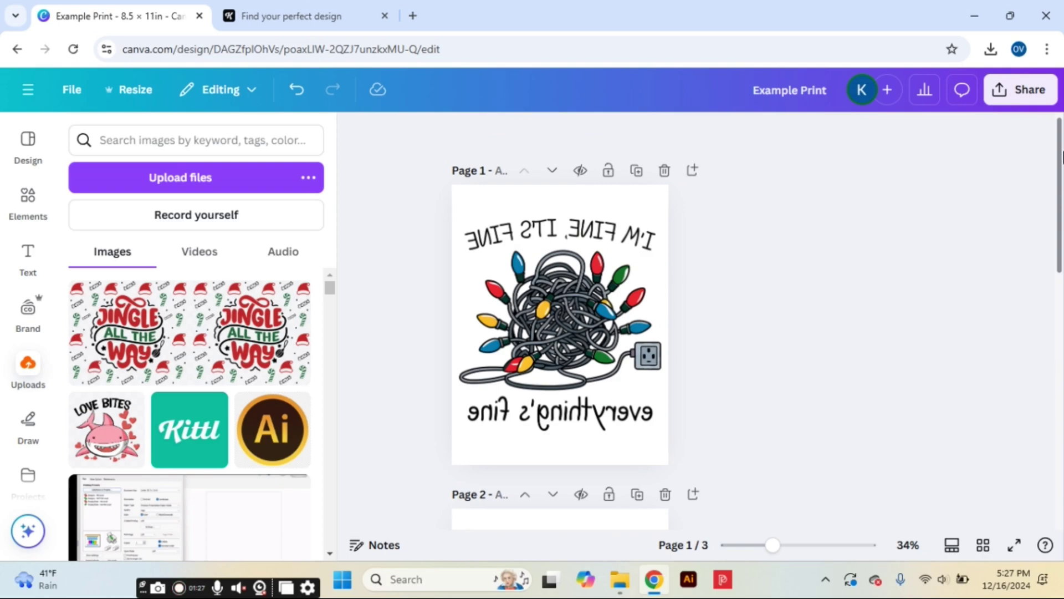
click(1009, 88)
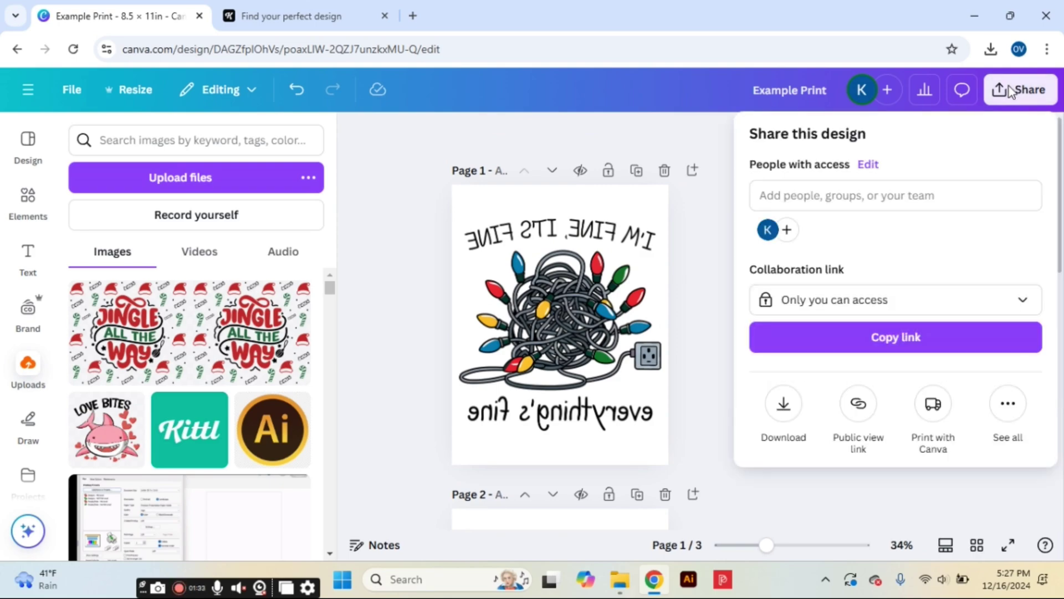
click(783, 425)
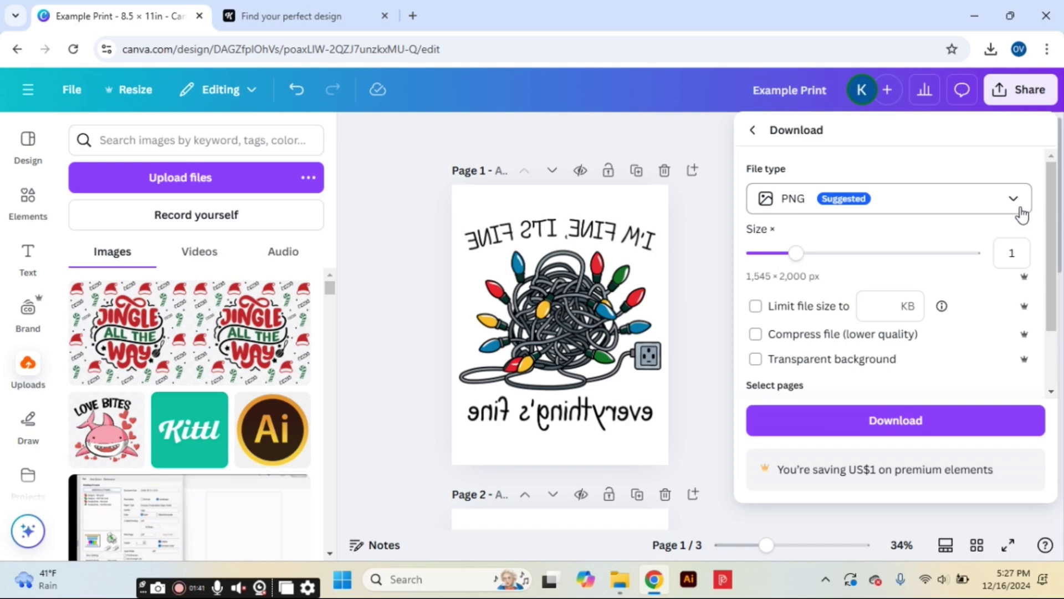
click(1018, 208)
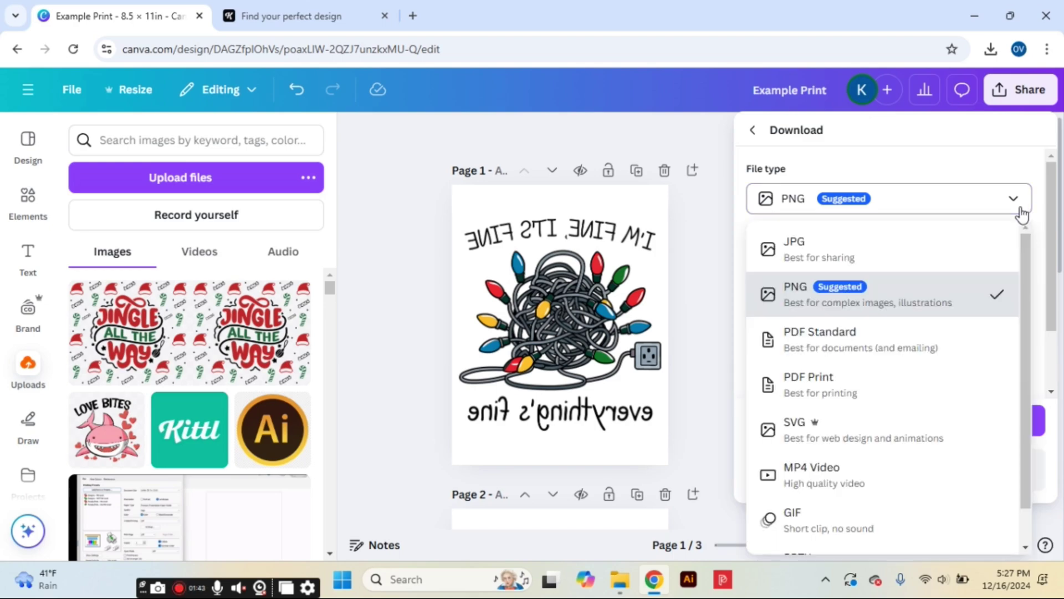
click(936, 406)
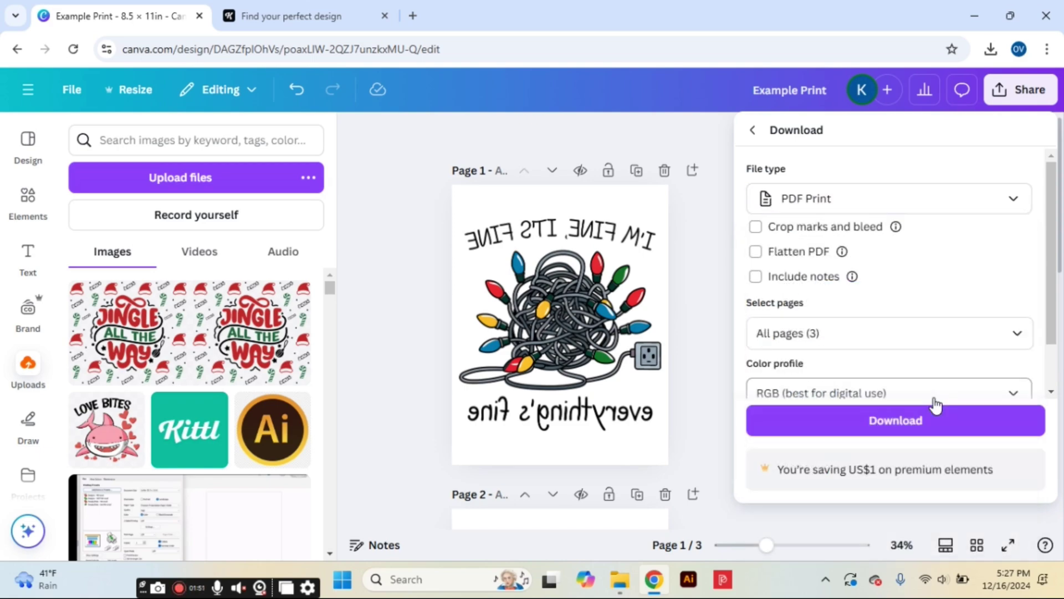
Step: Try limiting the download to page 1 and to page 2 in turn, and select all three pages again
click(1015, 334)
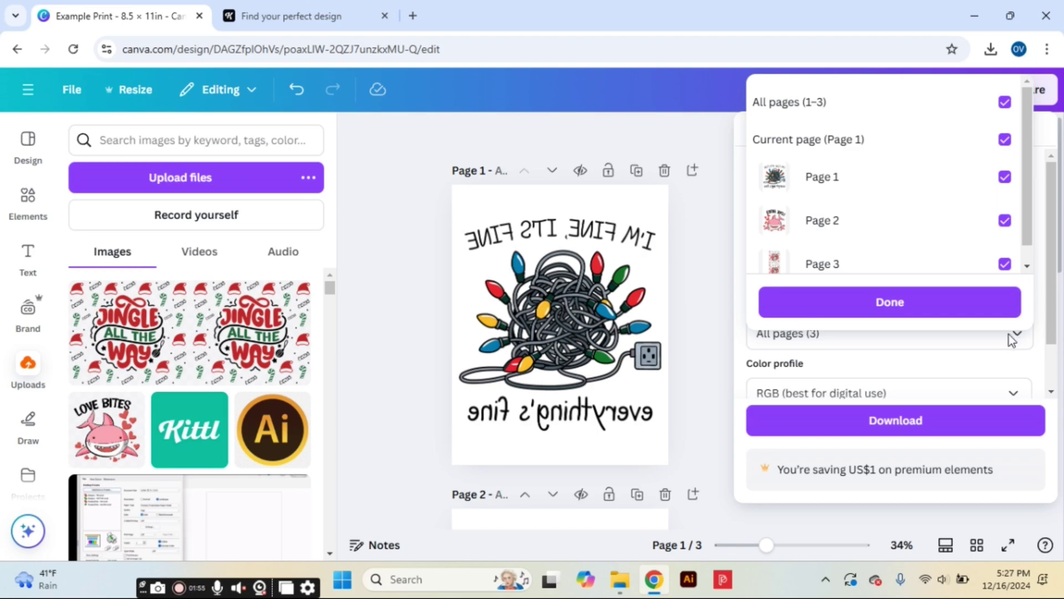
click(1005, 102)
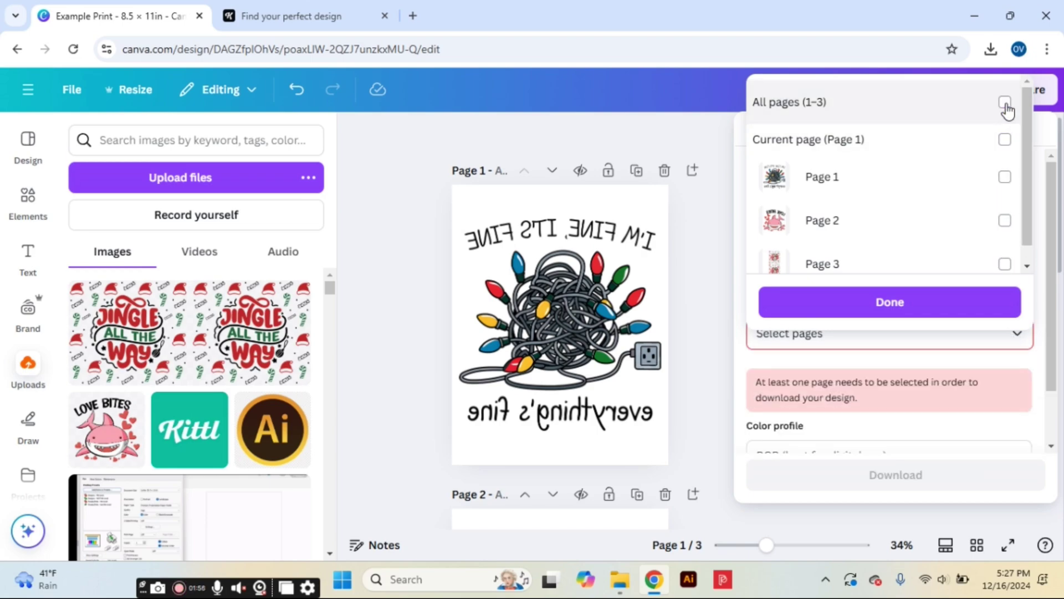
click(1004, 178)
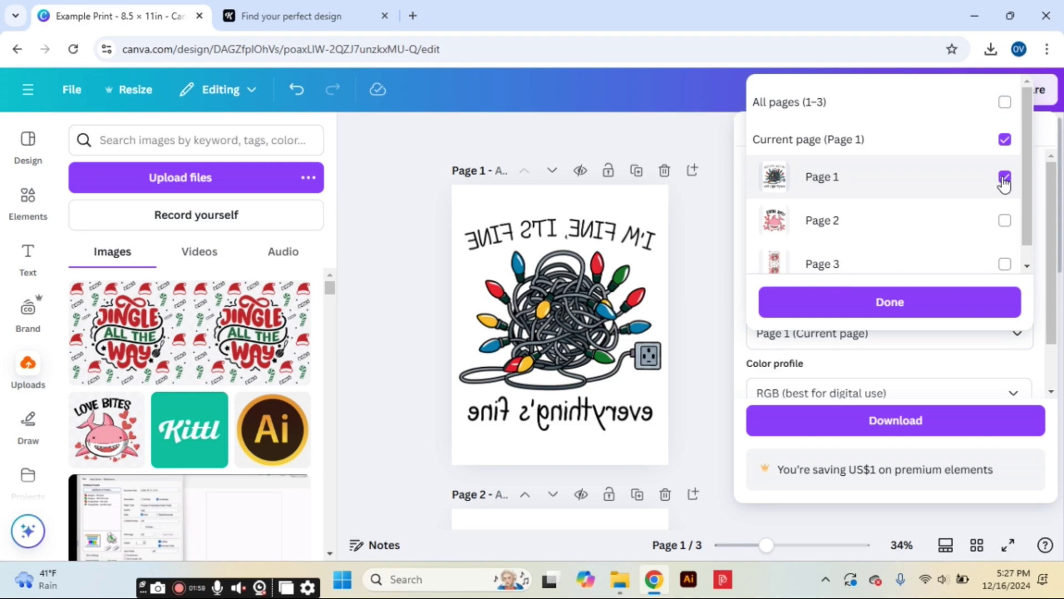
click(1005, 140)
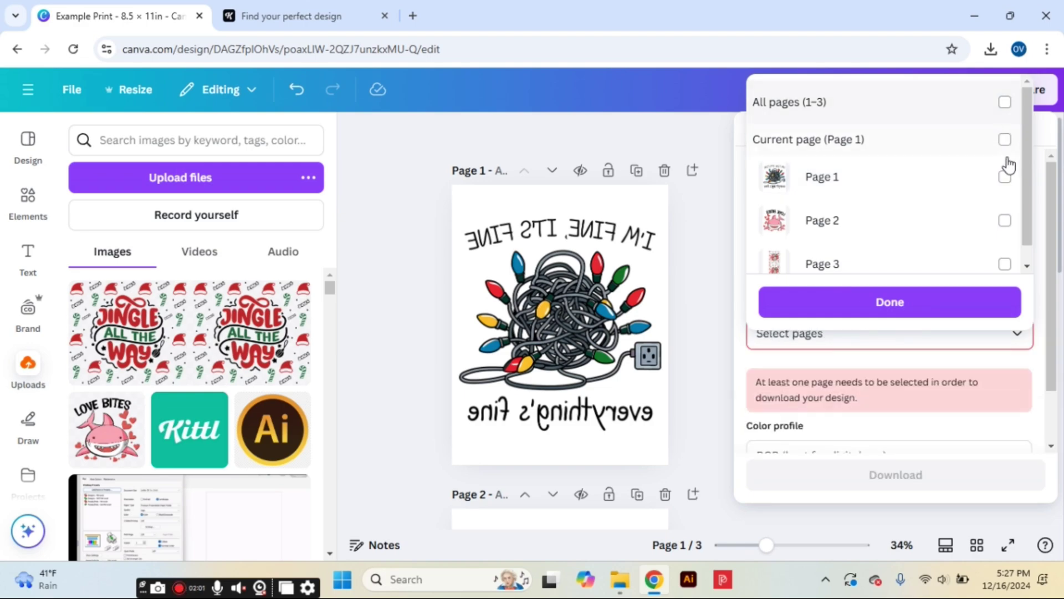
click(1005, 221)
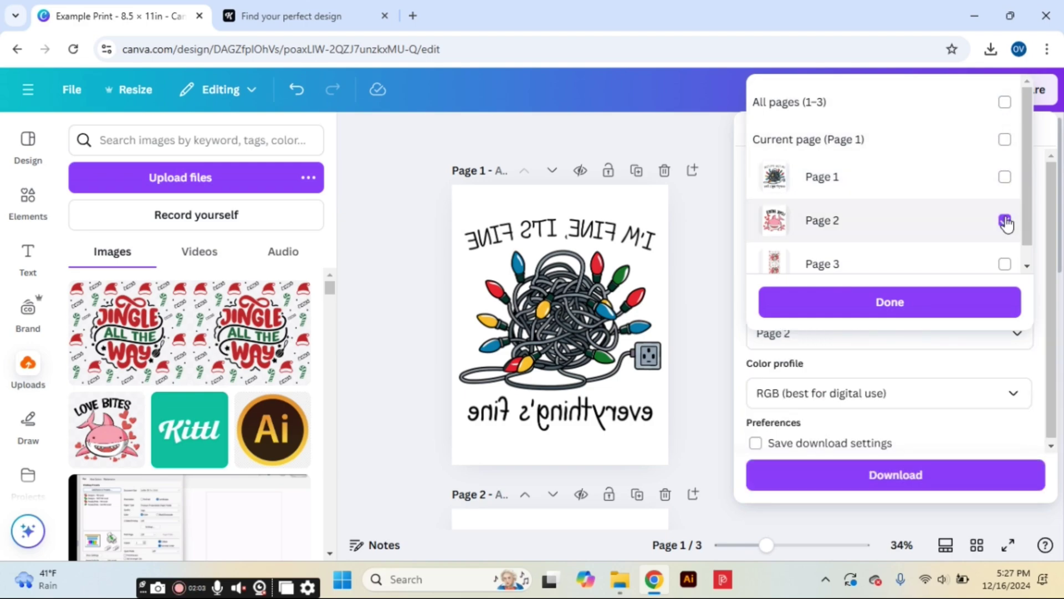
click(1006, 107)
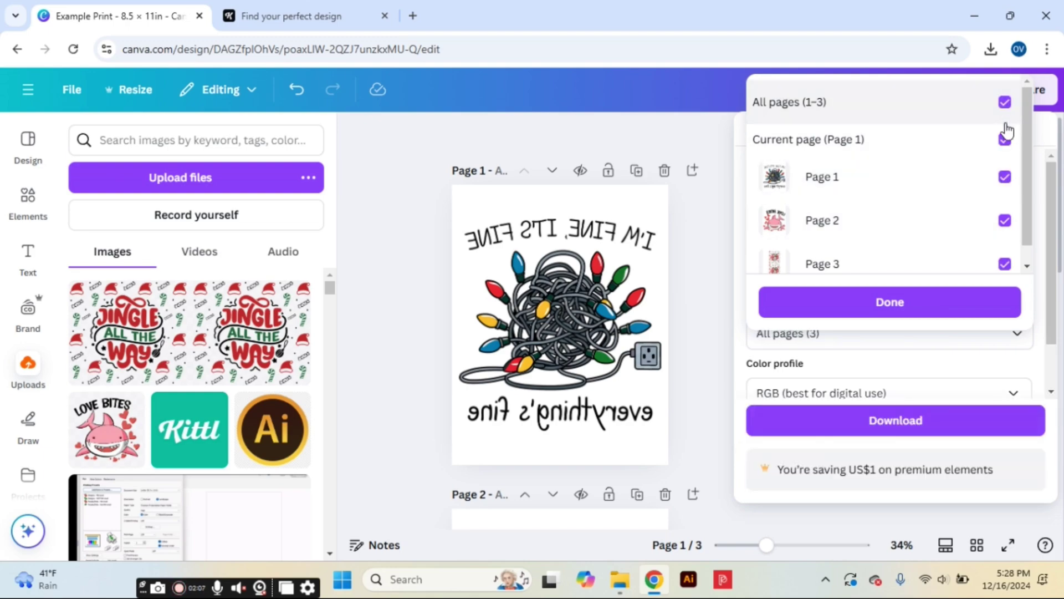
click(954, 309)
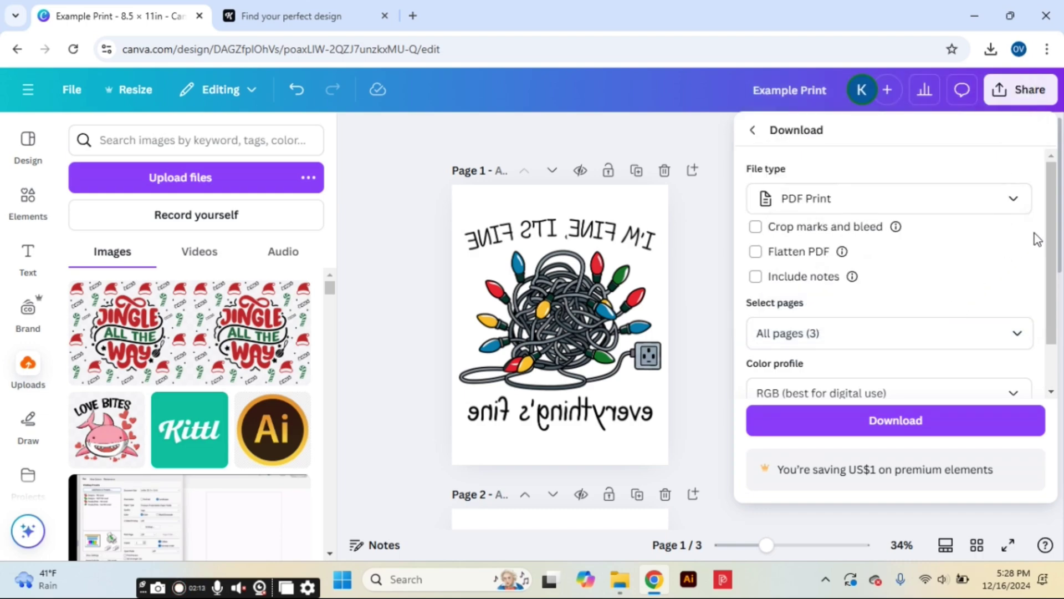
Step: Set the color profile to CMYK (best for professional printing) and download the PDF
drag(1053, 206, 1059, 250)
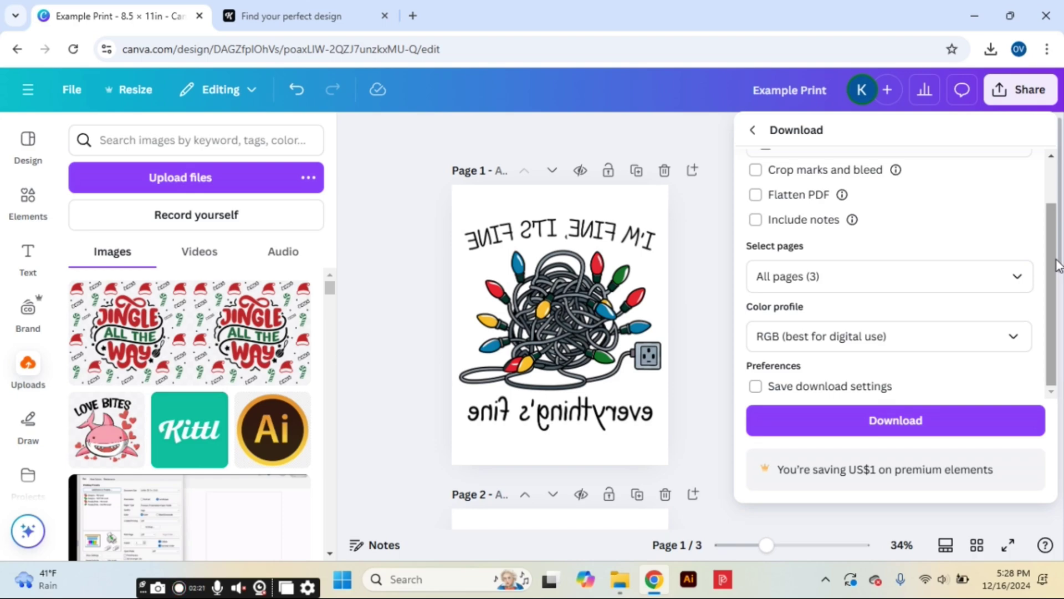
click(1011, 347)
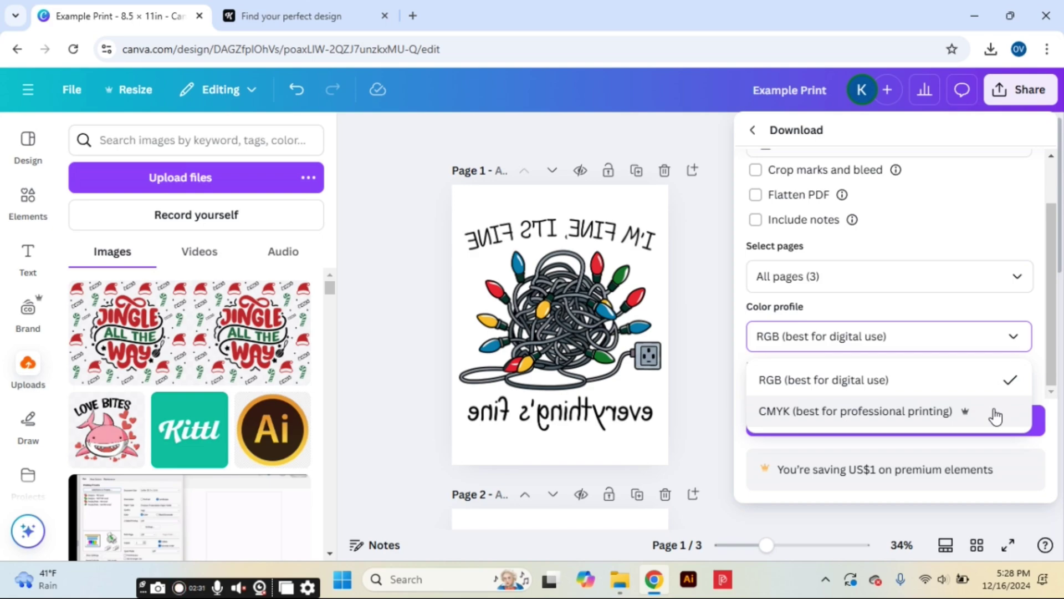
click(995, 415)
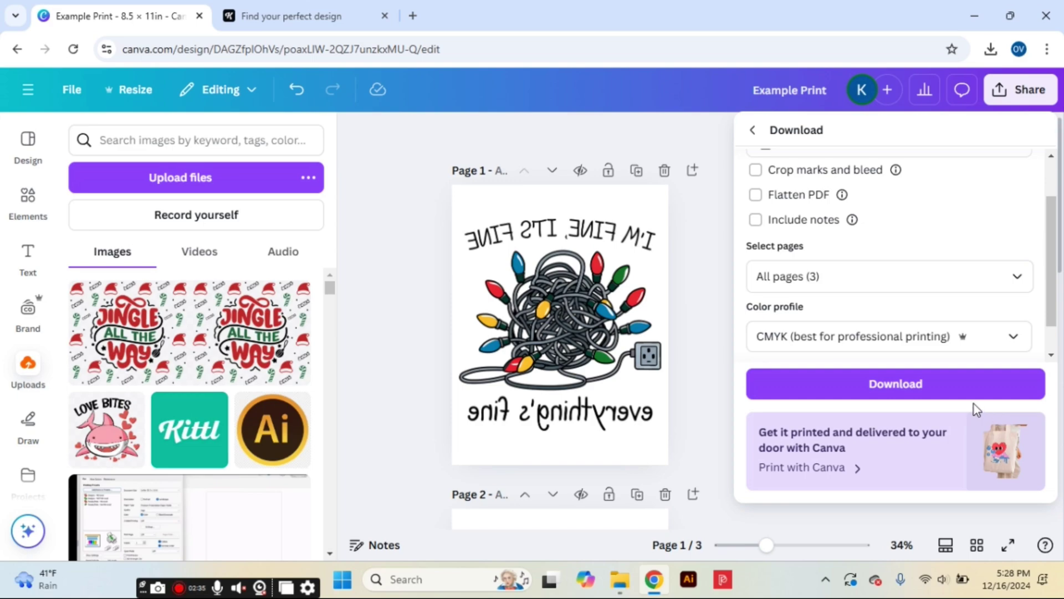
click(918, 391)
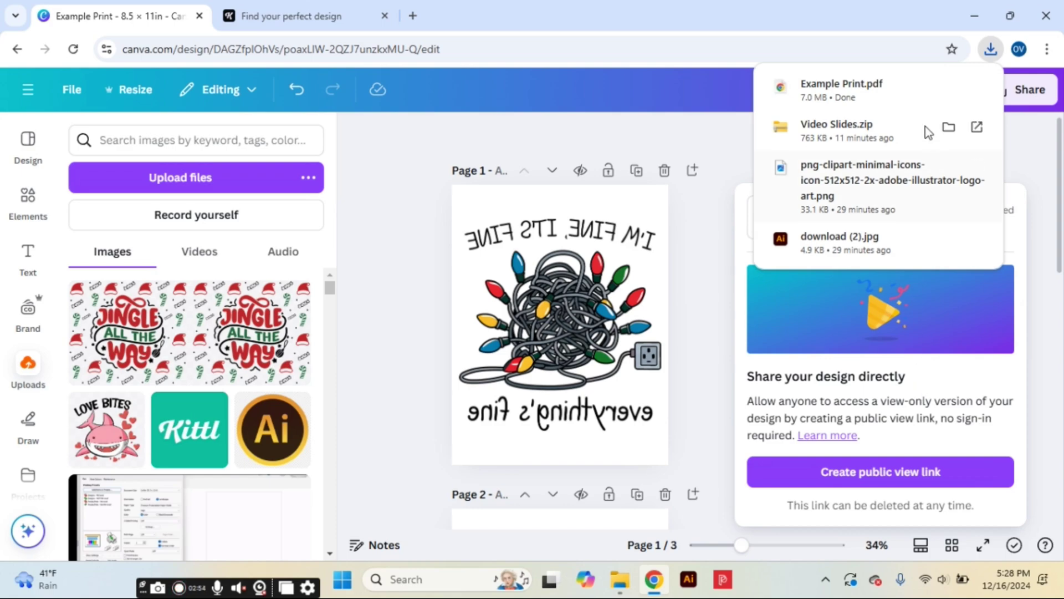
Step: Open the downloaded Example Print.pdf, reduce the view to 33%, and look through all three pages
click(918, 98)
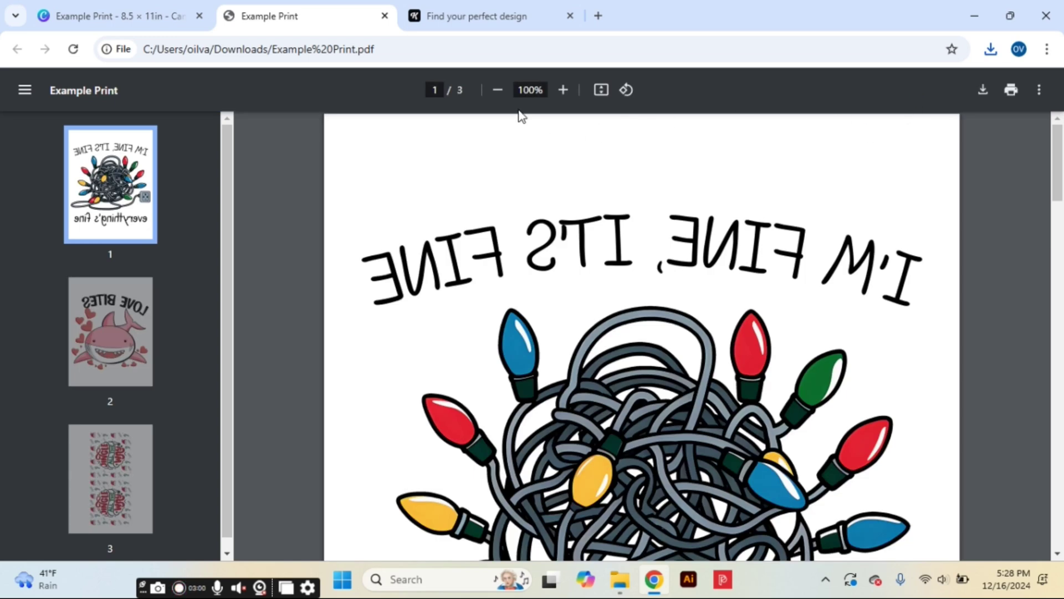
click(496, 90)
click(496, 90)
click(496, 91)
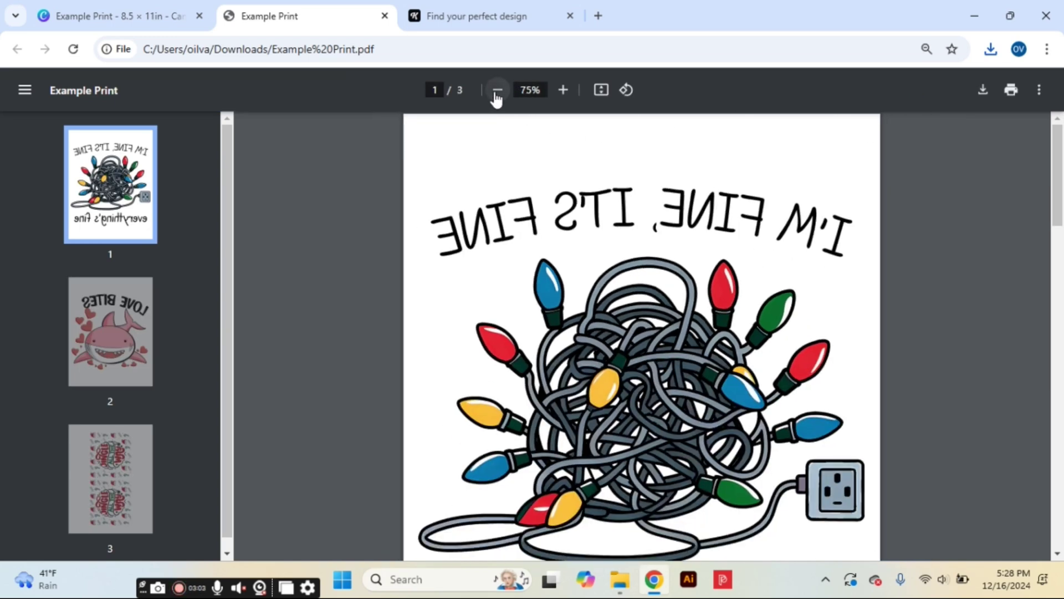
click(497, 91)
click(497, 91)
click(496, 91)
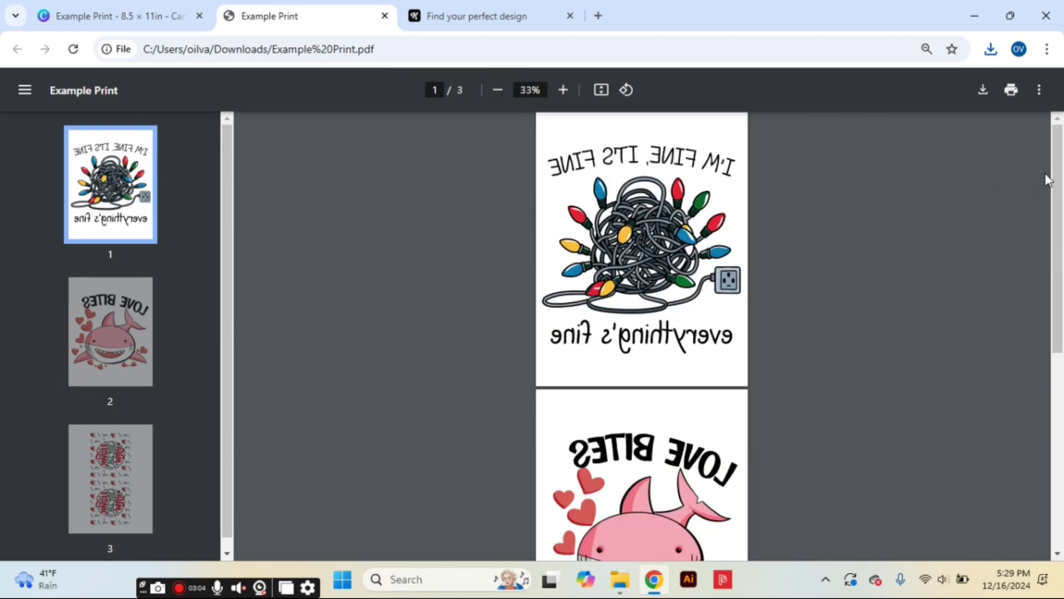
drag(1059, 169, 1060, 369)
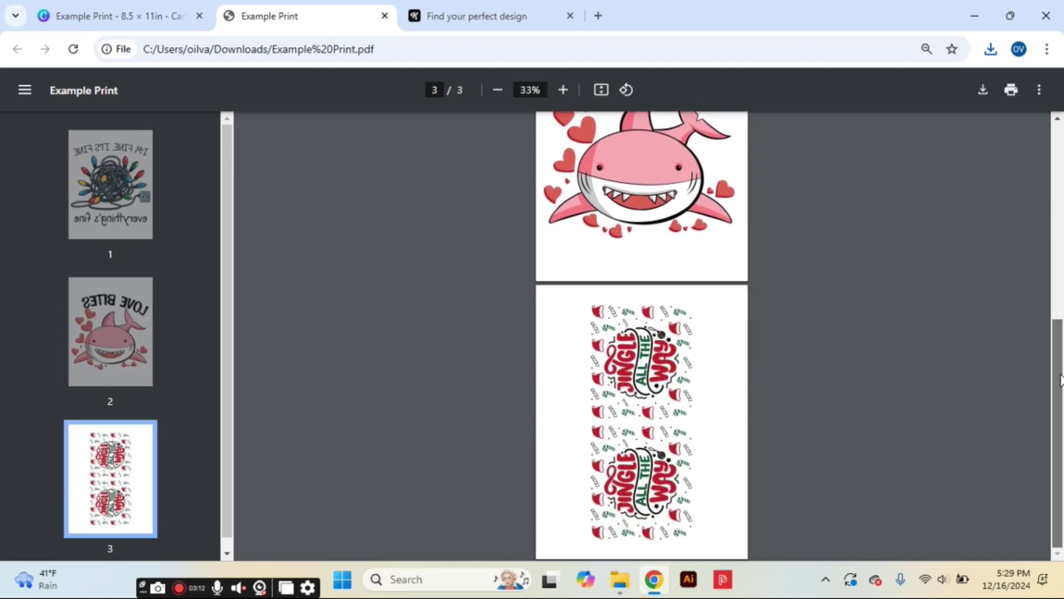
drag(1060, 380, 1063, 139)
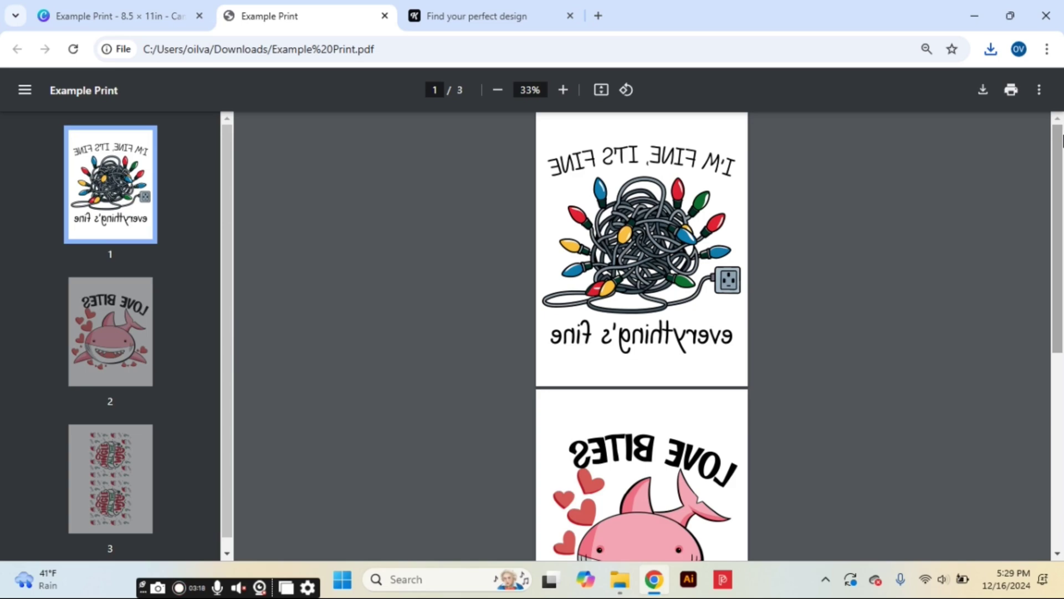
Step: Start printing the PDF and choose the Epson ET-2720 Series printer as the destination
click(1011, 90)
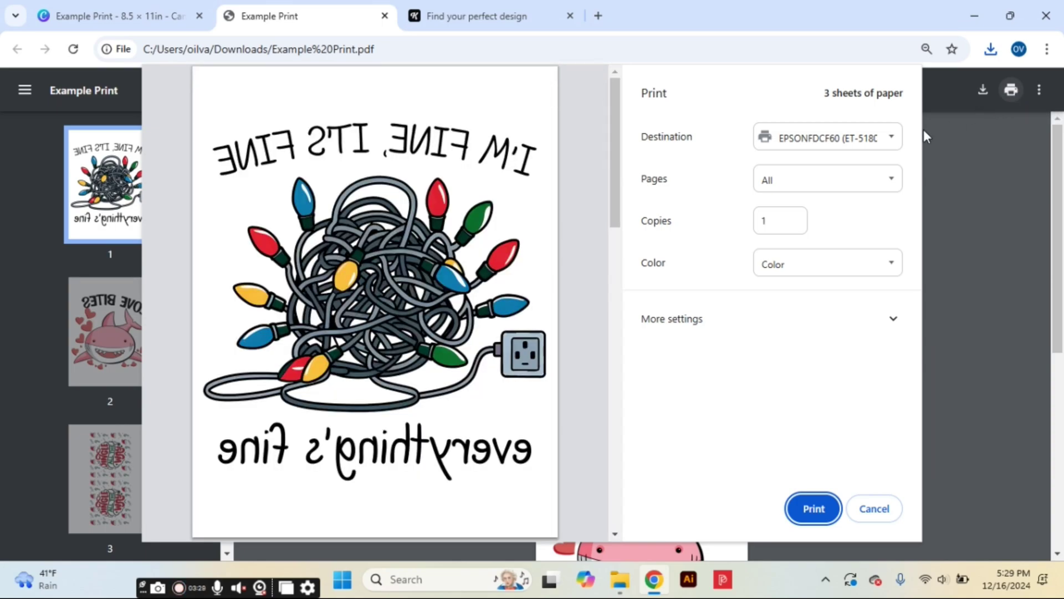
click(896, 145)
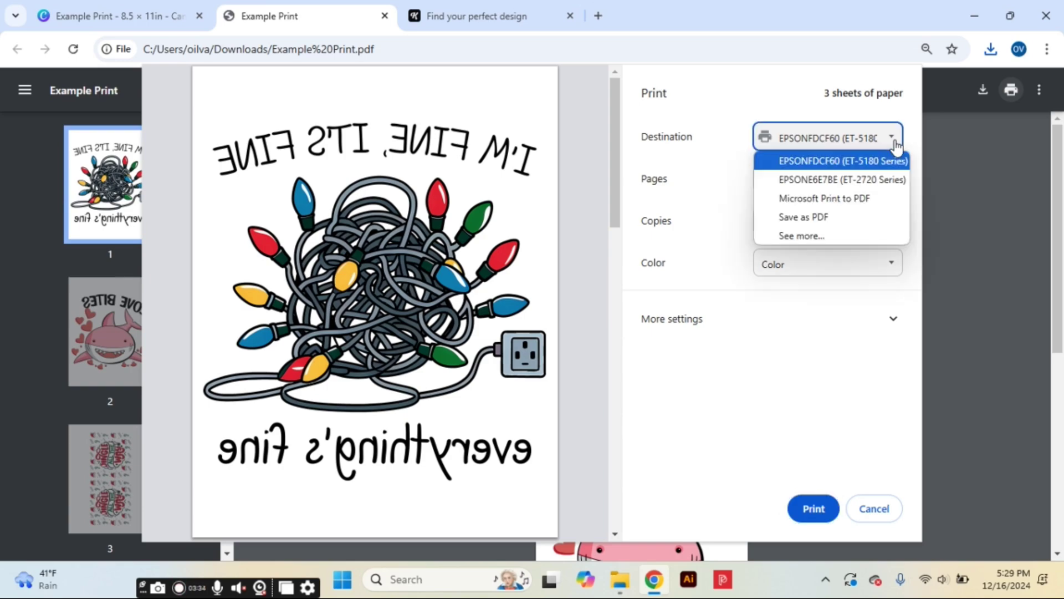
click(881, 178)
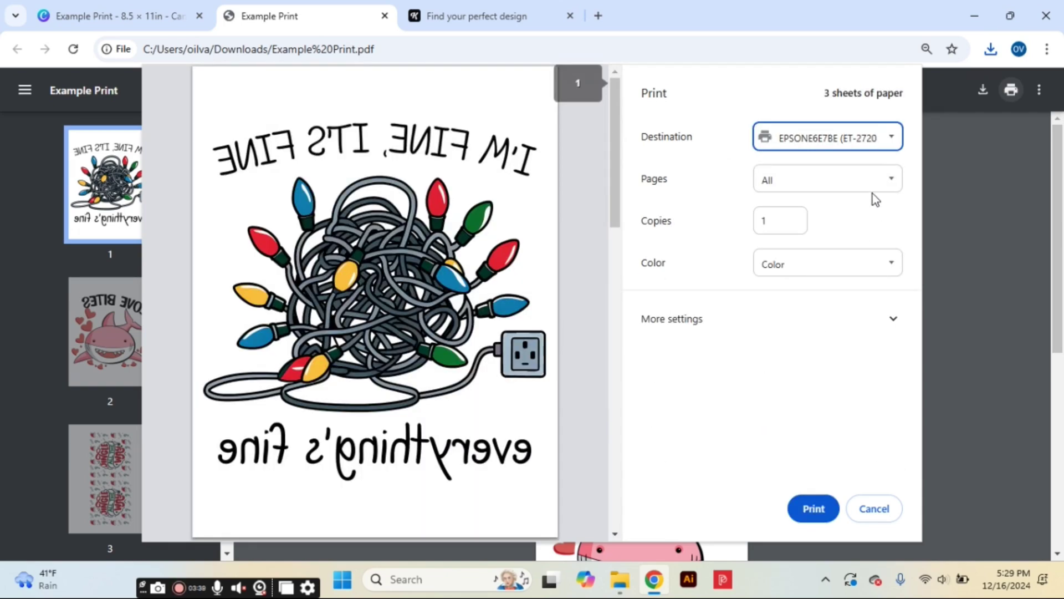
Step: Try the Custom page range for the print job and return the pages option to All
click(886, 186)
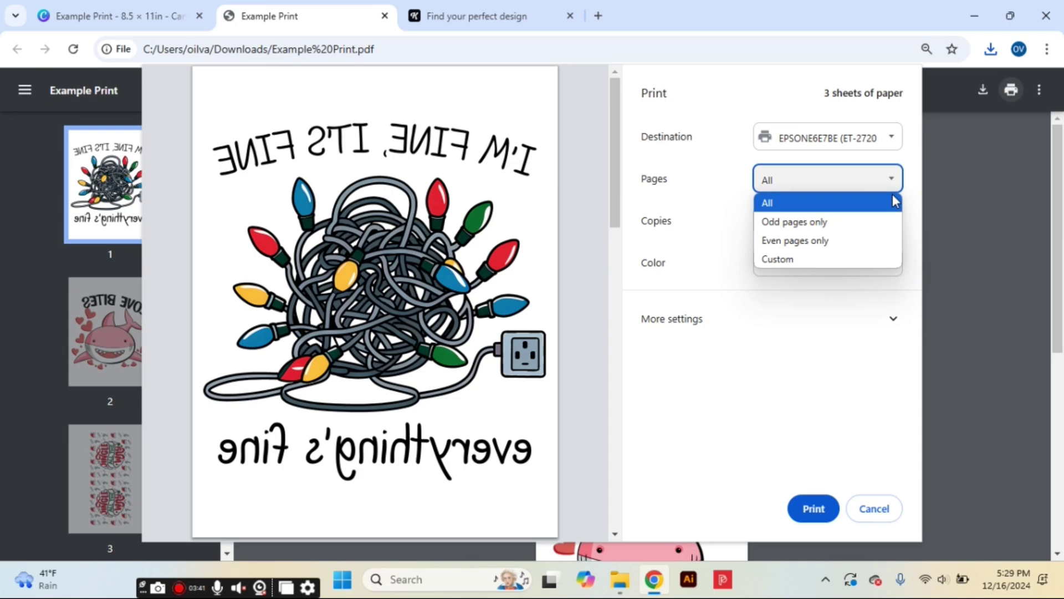
click(859, 260)
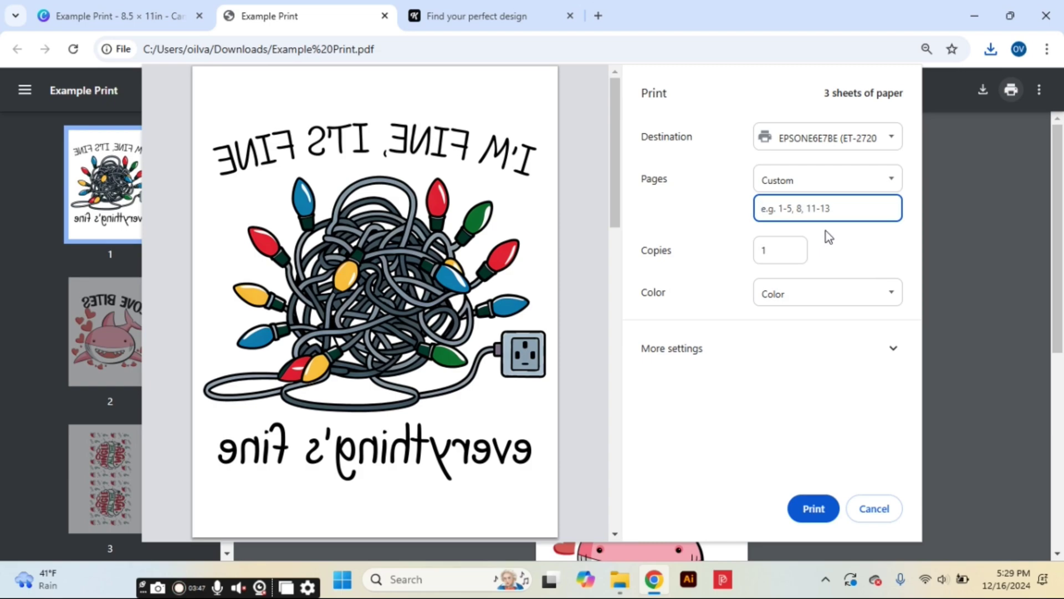
click(886, 189)
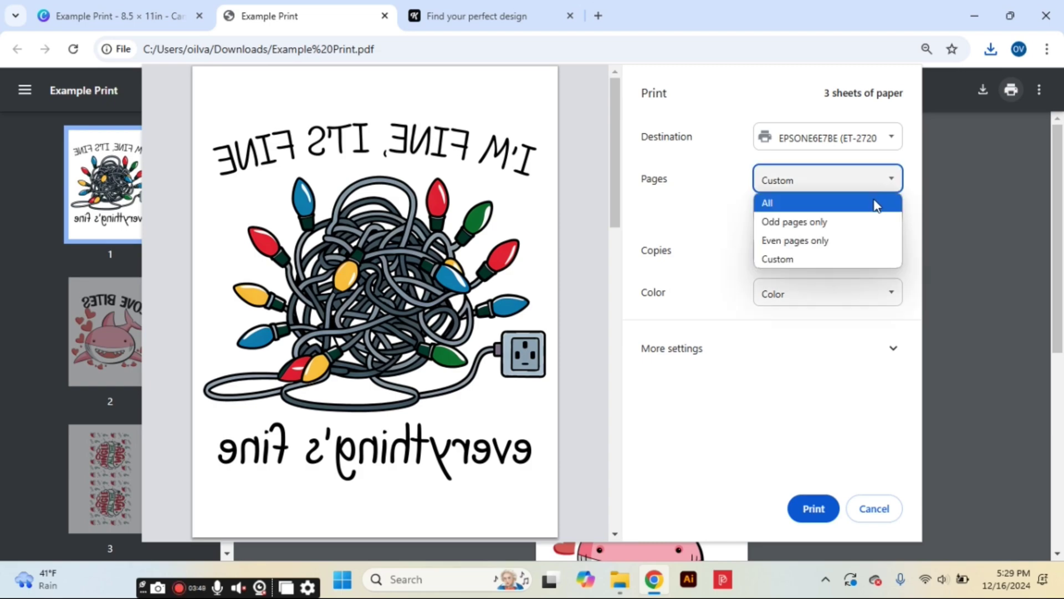
click(876, 204)
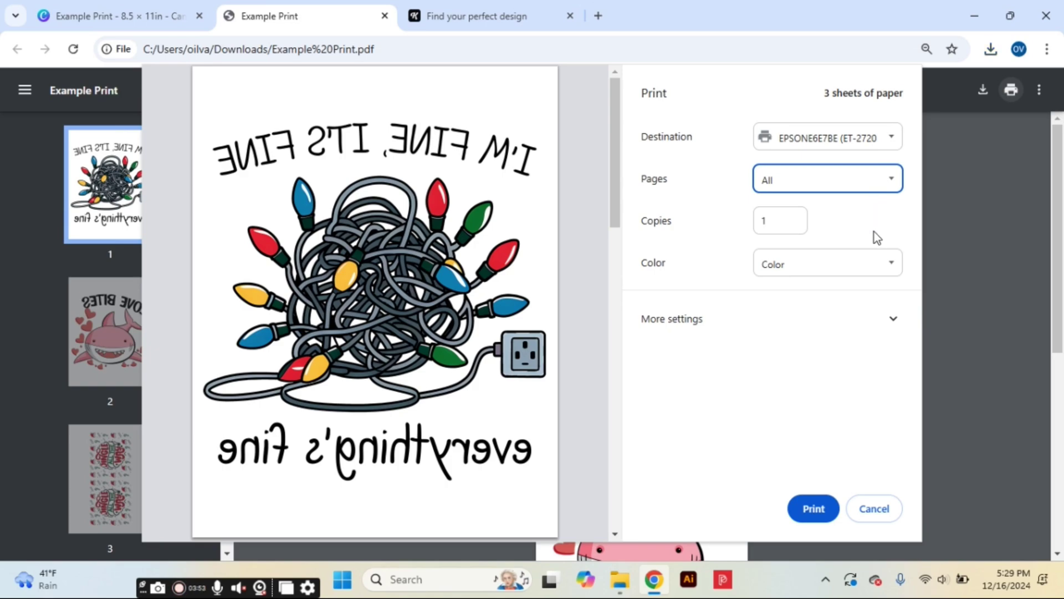
Step: Switch to the system print dialog and select the Epson ET-2720 Series printer there
click(893, 332)
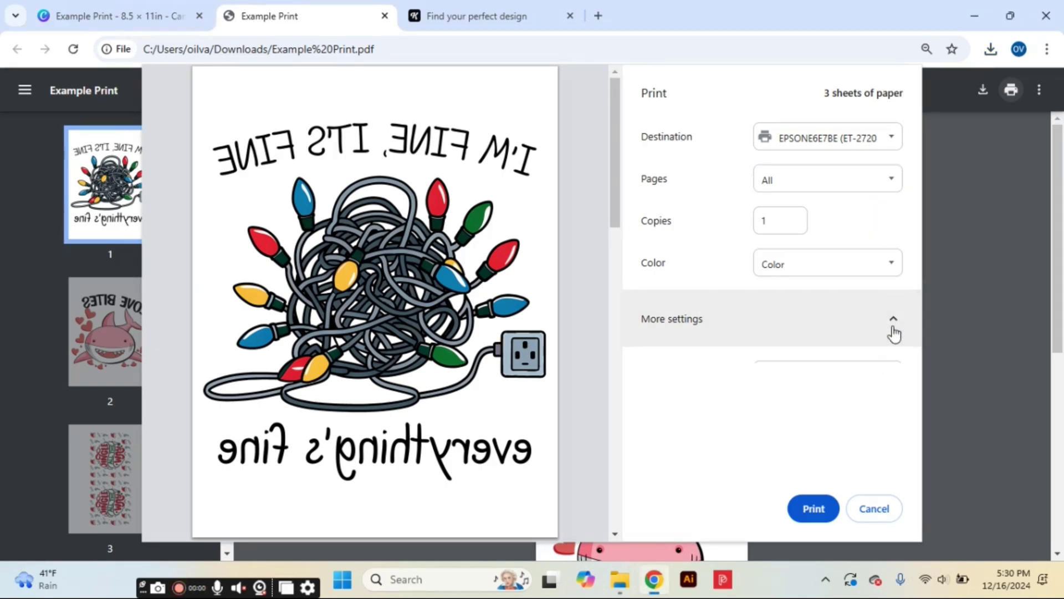
scroll(918, 290, down, 1)
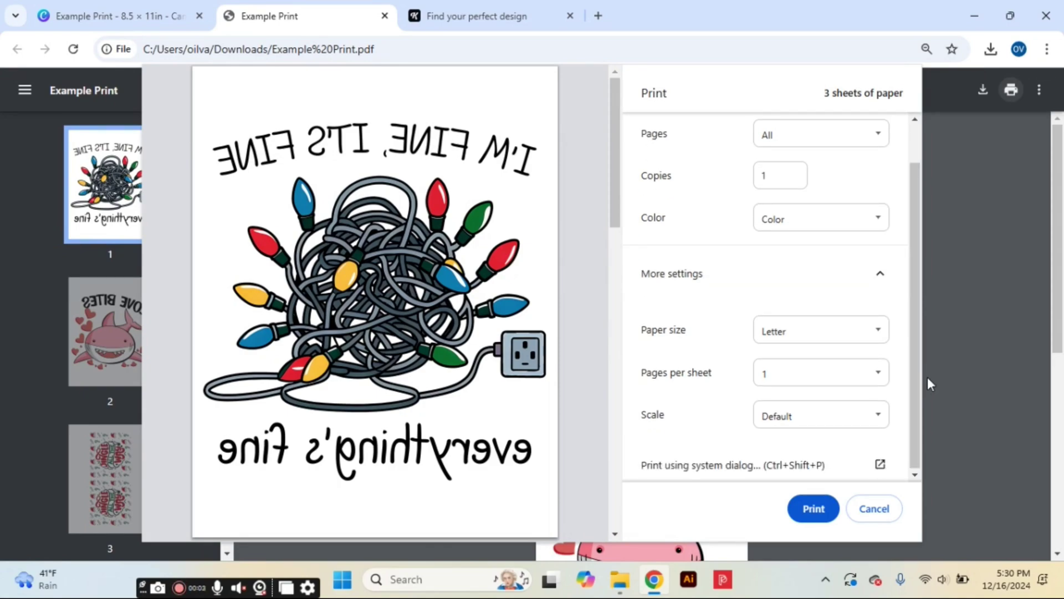
click(881, 464)
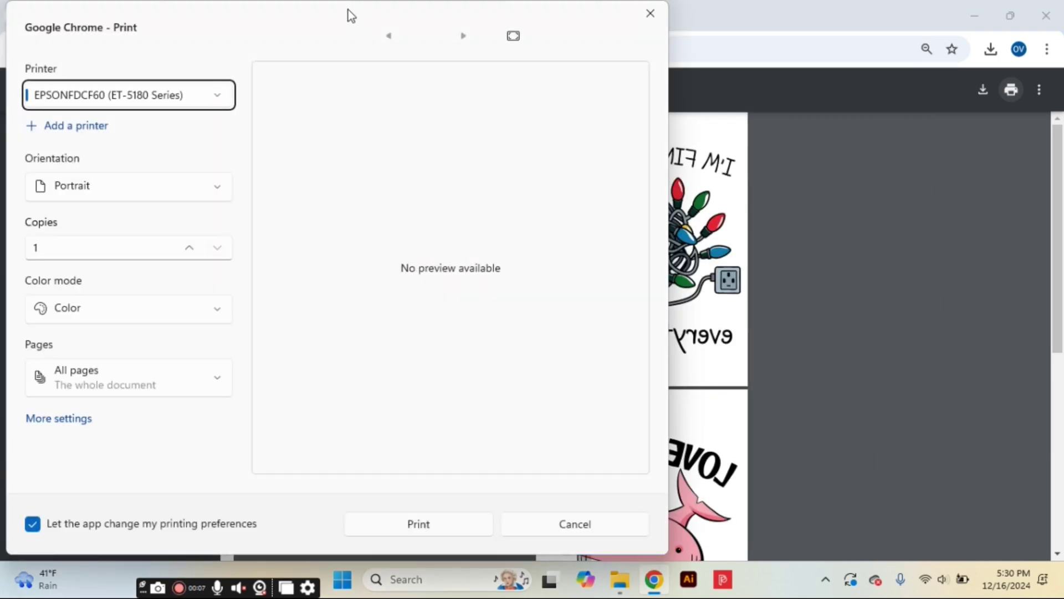
drag(349, 10, 563, 24)
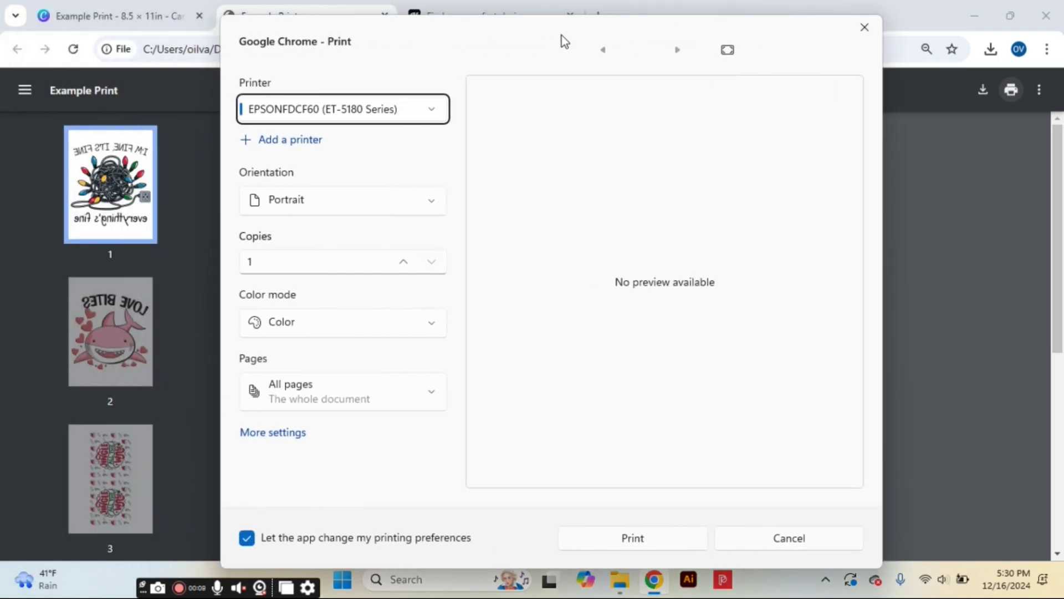
click(436, 113)
click(434, 138)
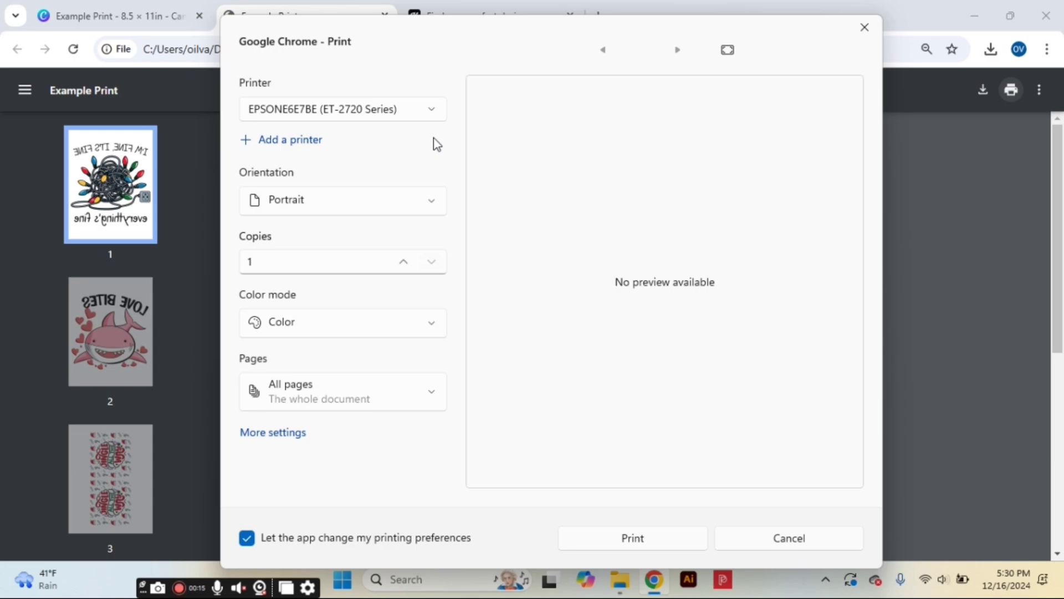
Step: Review the printer's paper, quality and advanced preferences, and accept them as they are
click(281, 439)
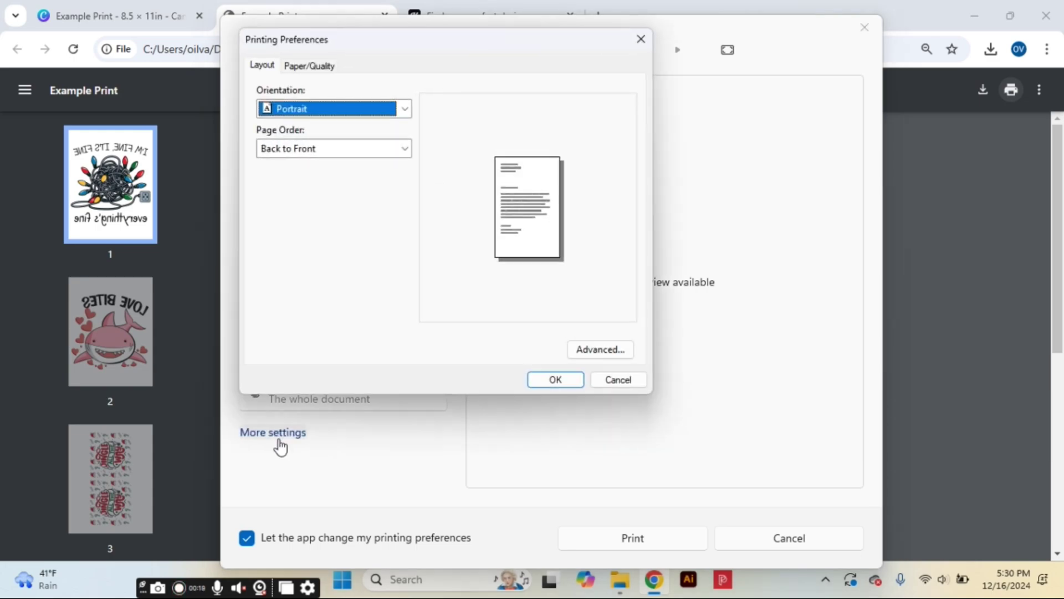
click(310, 66)
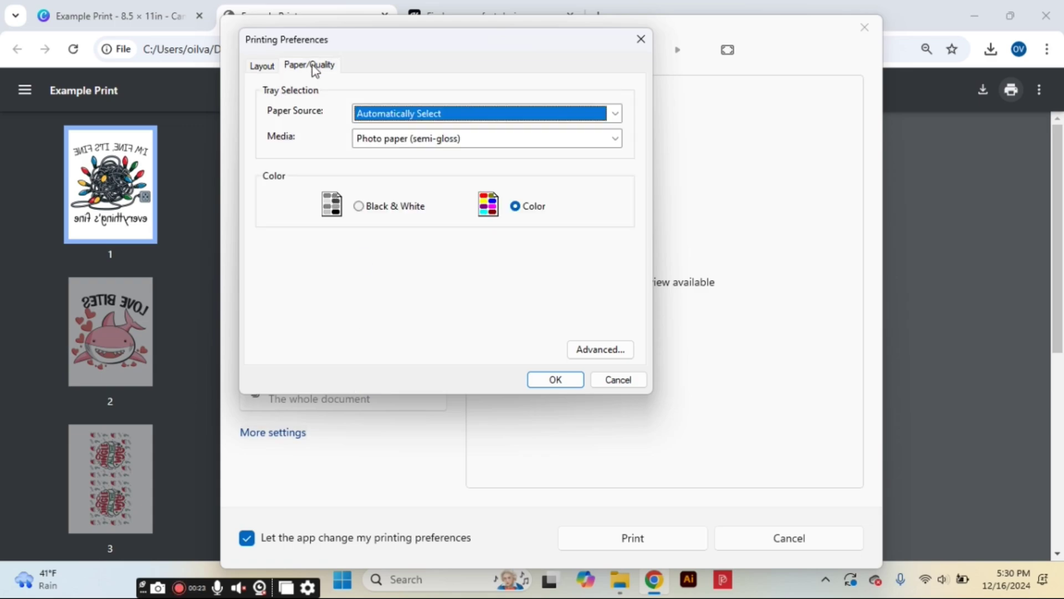
click(575, 354)
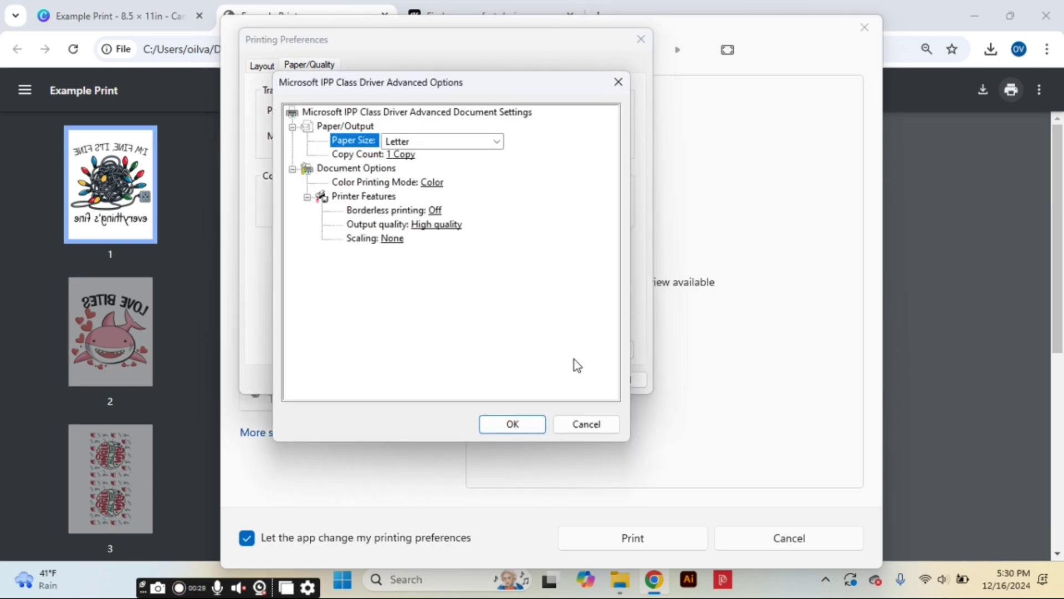
click(536, 426)
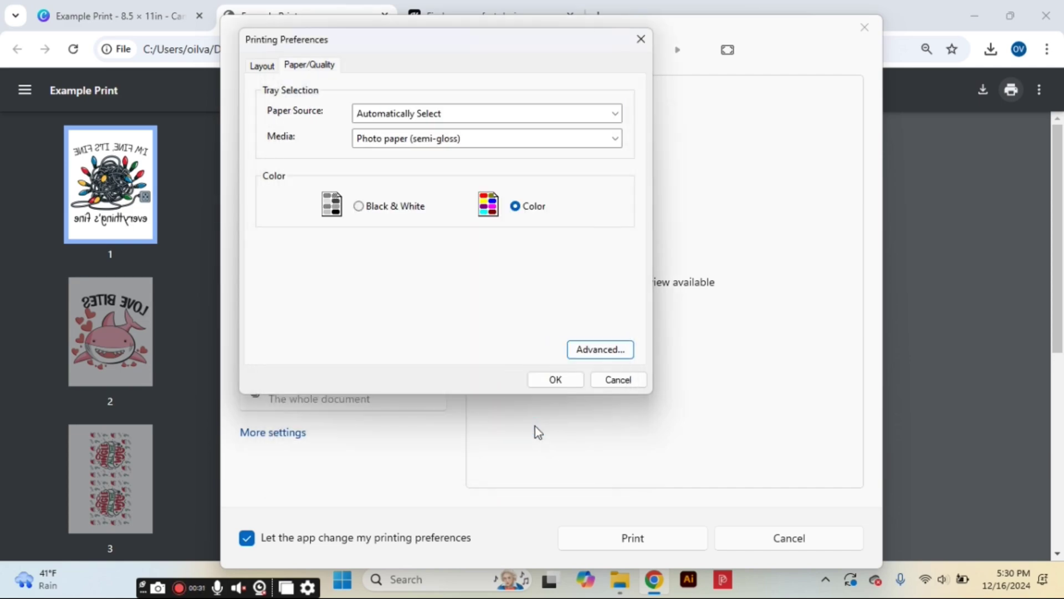
click(556, 380)
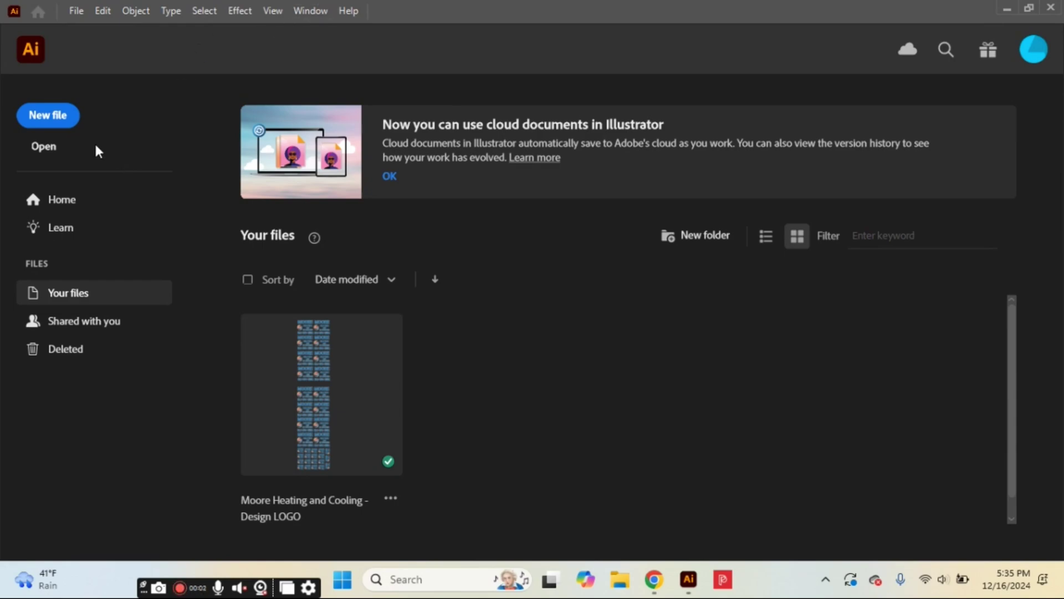
Step: Start a new document and name it Example Print
click(61, 118)
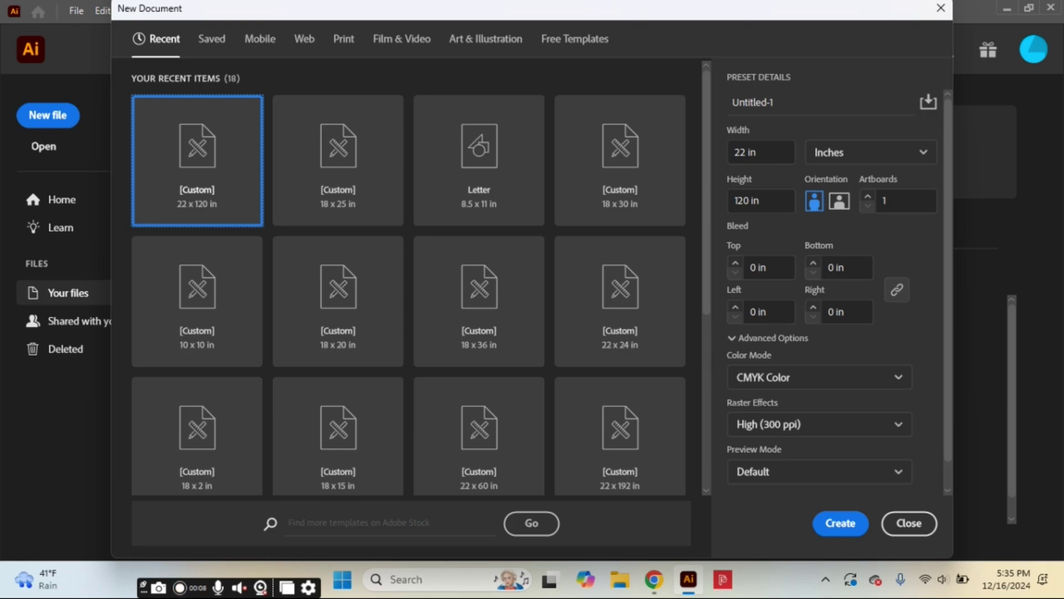
drag(786, 103, 734, 105)
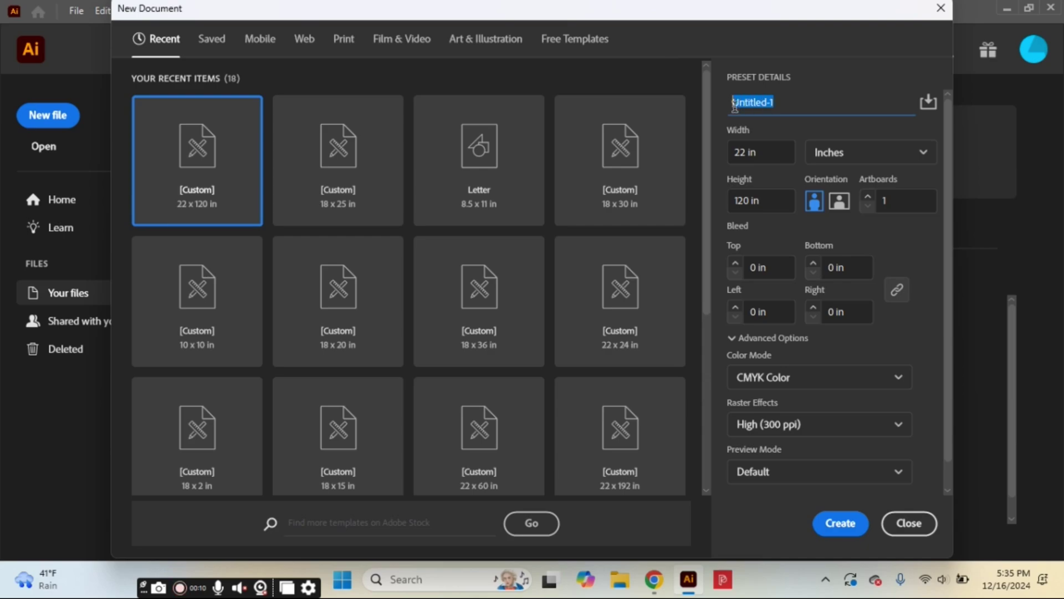
text(Example)
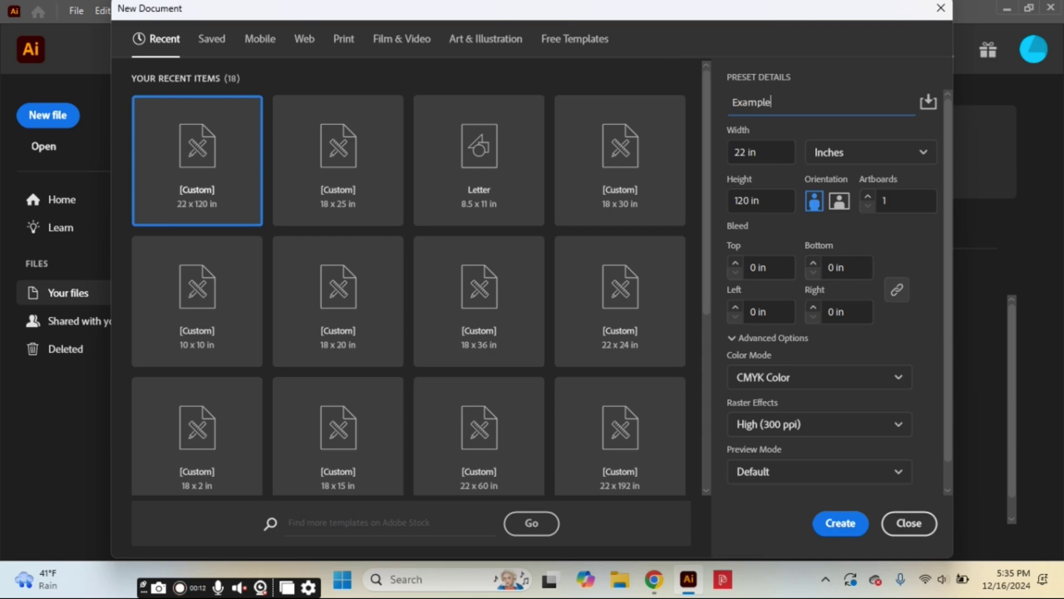
text( Print)
Step: Set the document size to 8.5 in wide by 11 in high and create the document
key(Tab)
key(Tab)
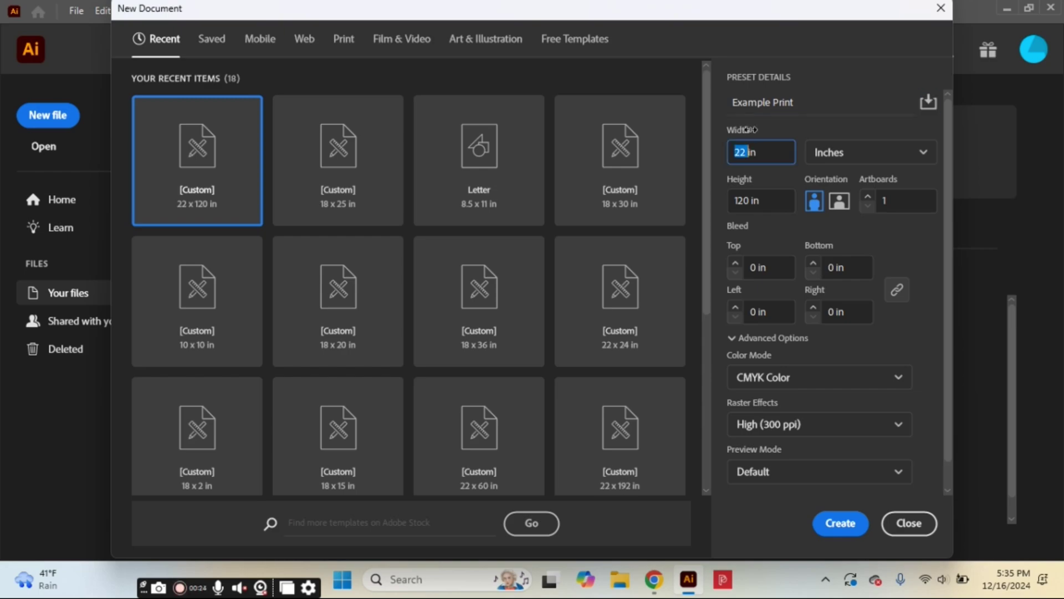
text(8.5)
key(Tab)
key(Tab)
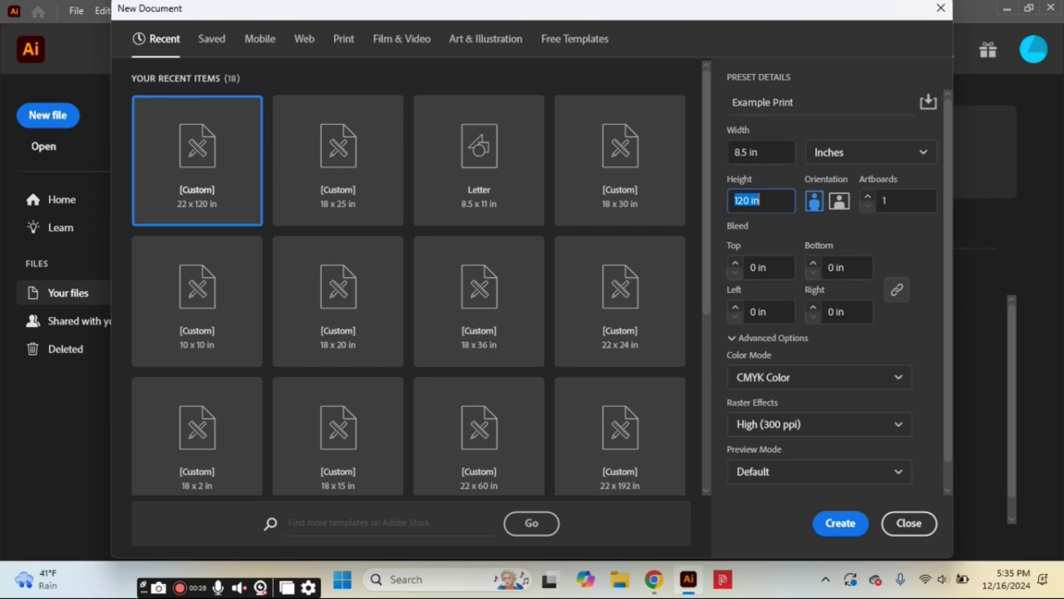
text(11)
key(Tab)
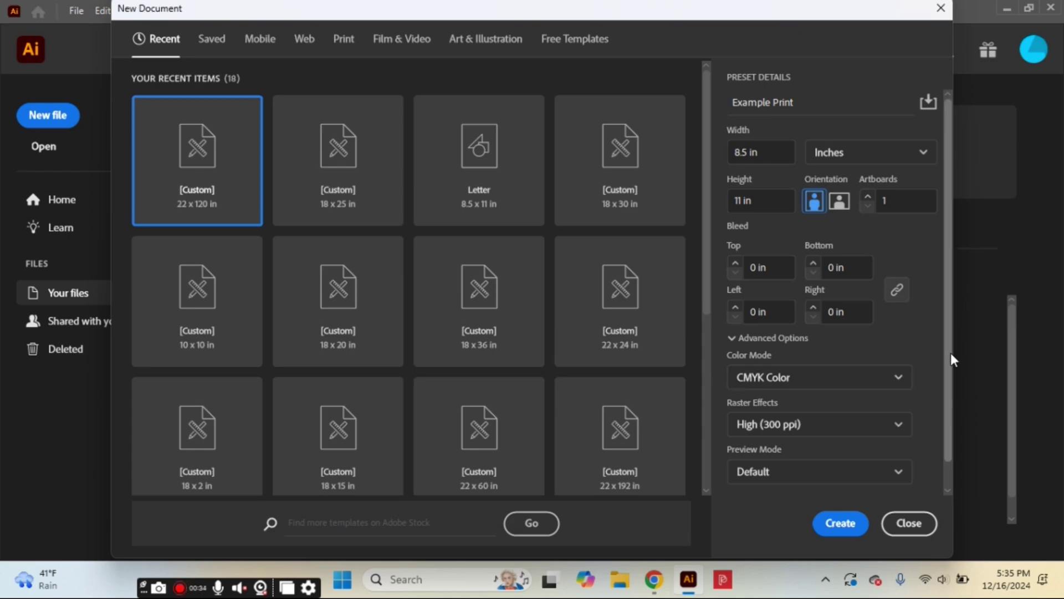
scroll(937, 441, down, 1)
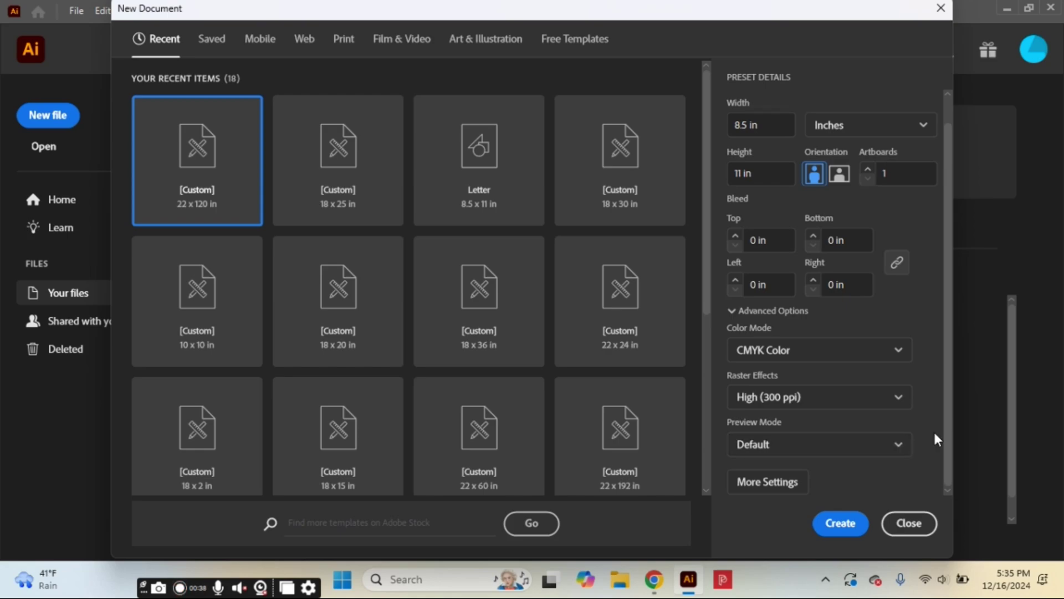
click(839, 527)
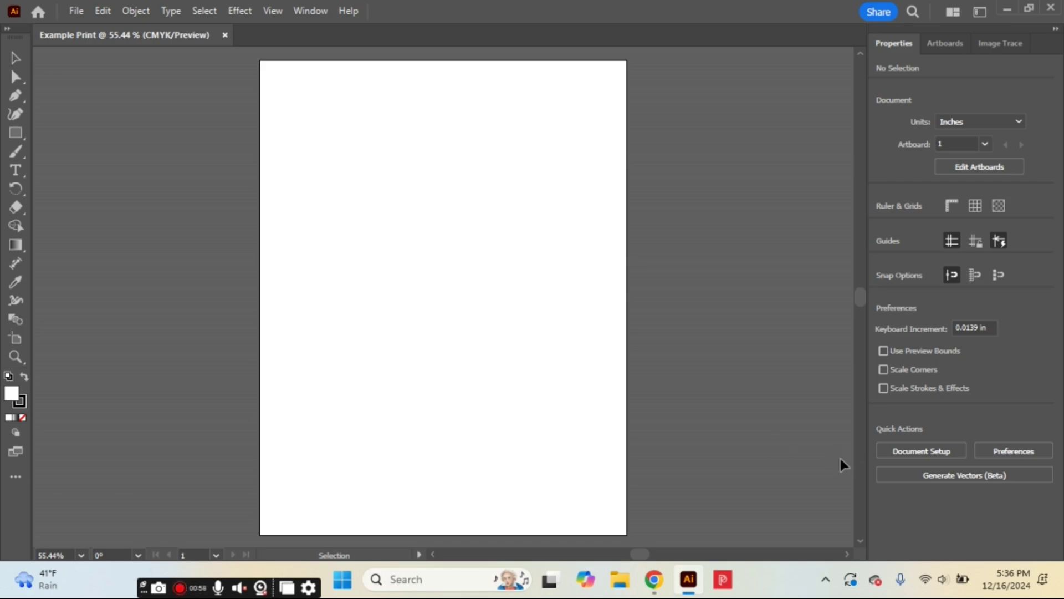
Step: Place the Love bites shark image from the Downloads folder onto the artboard as a linked file
click(81, 16)
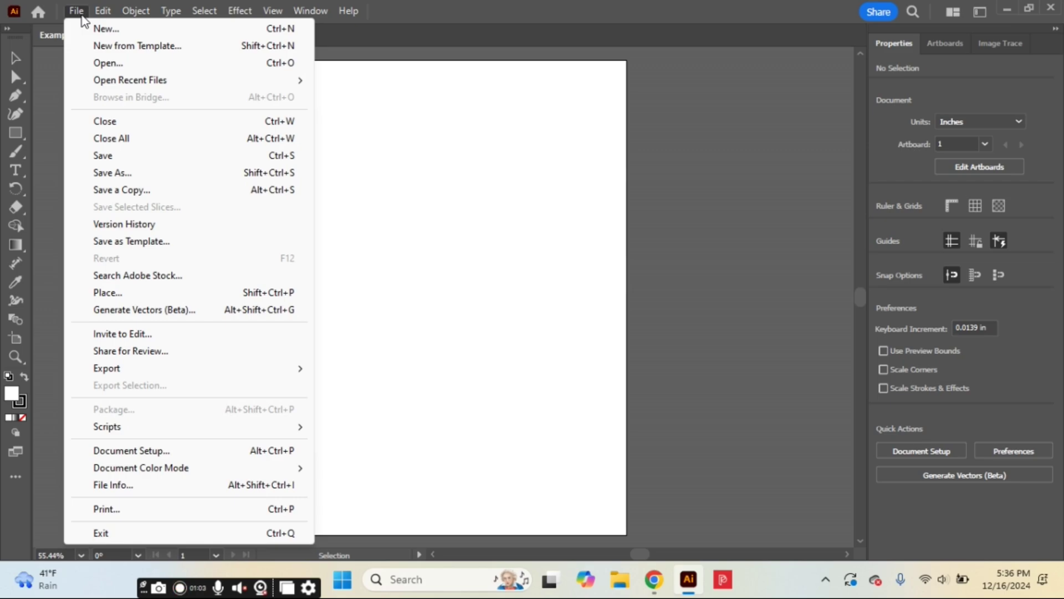
click(94, 294)
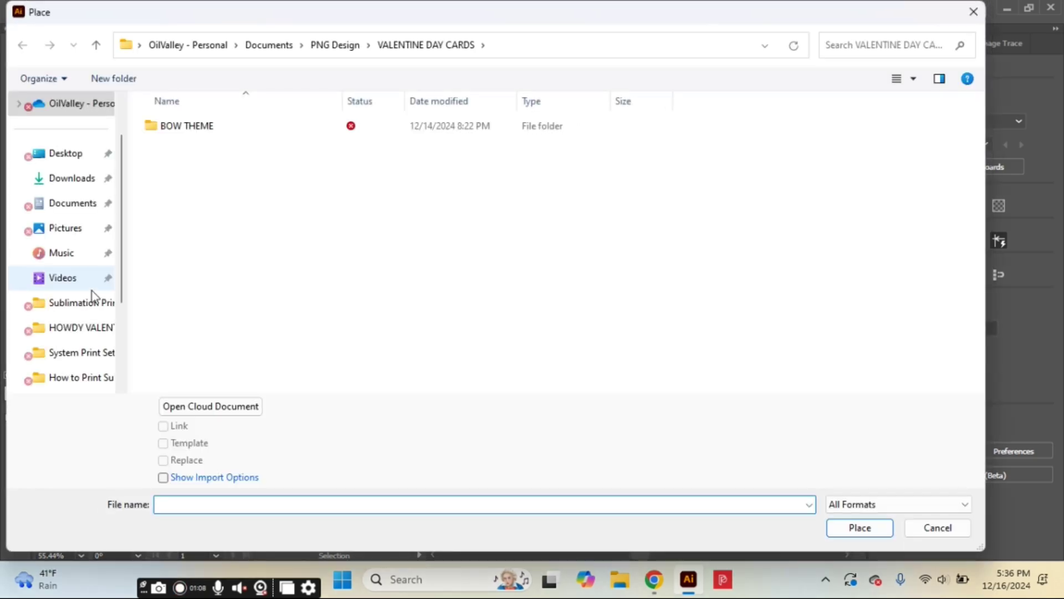
click(71, 188)
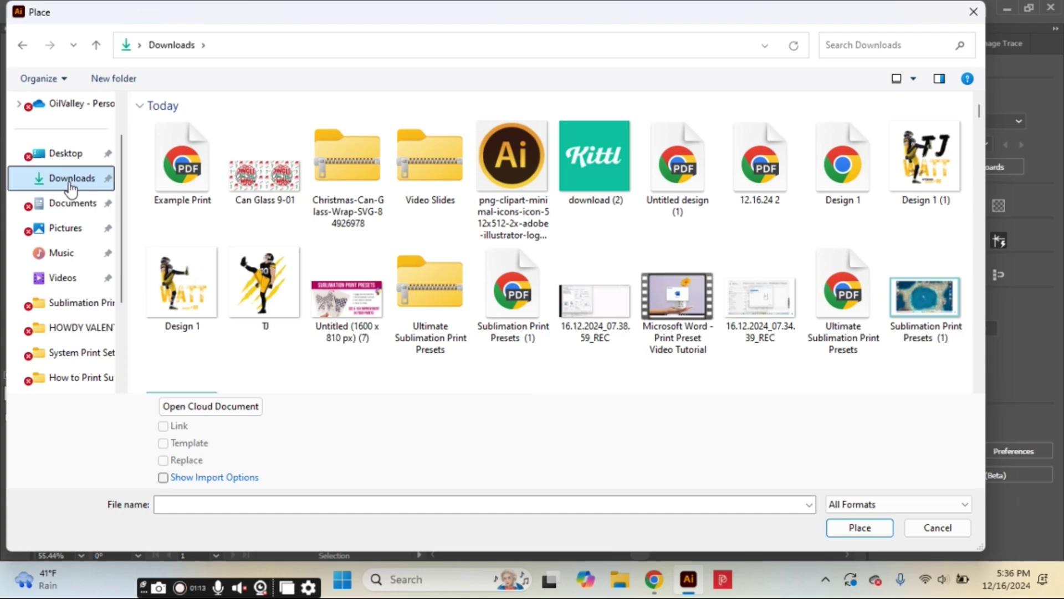
scroll(481, 278, down, 6)
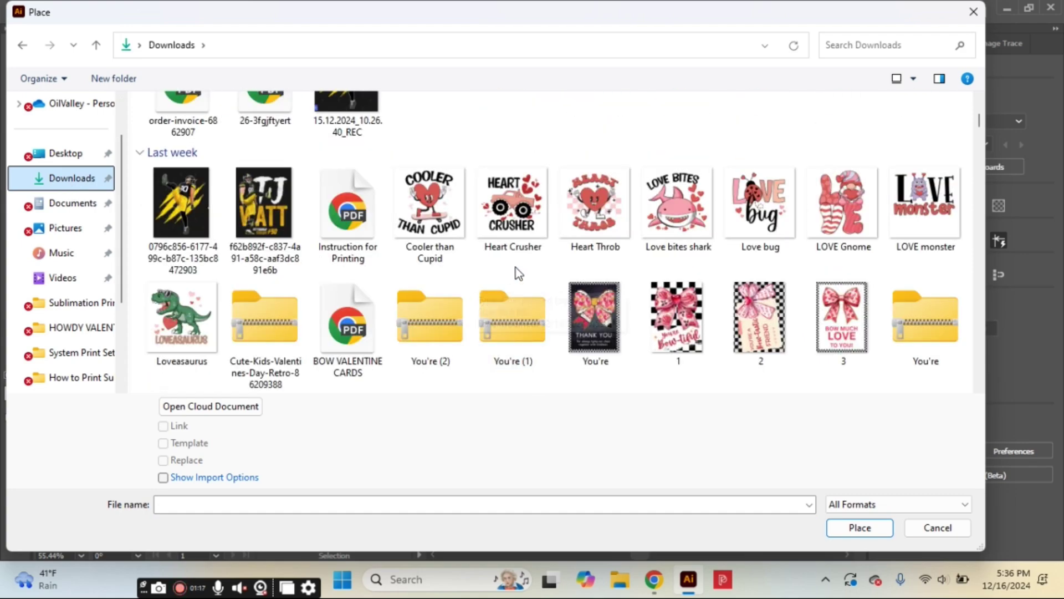
click(651, 232)
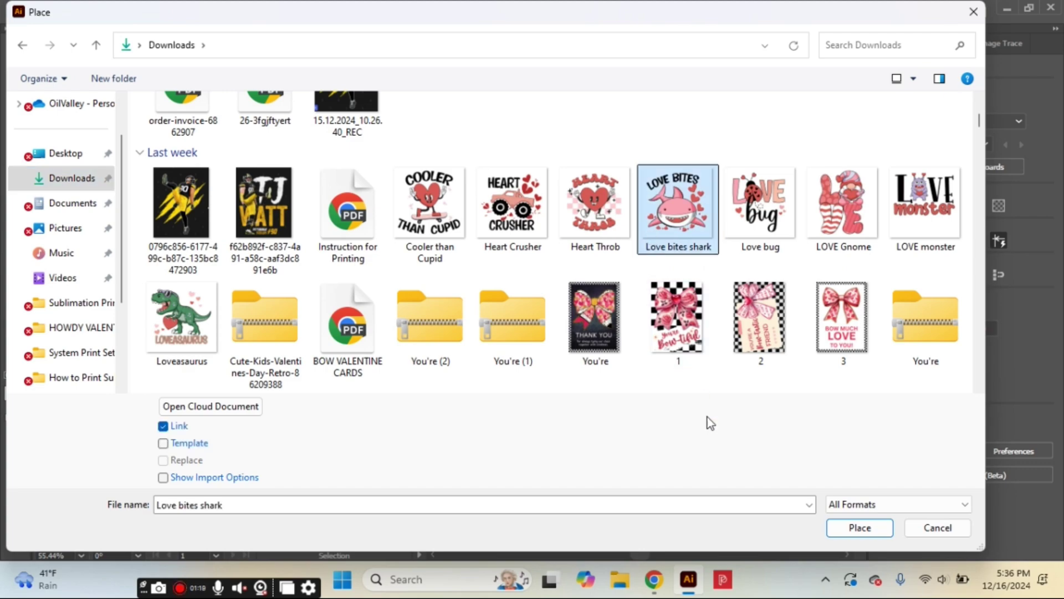
click(860, 528)
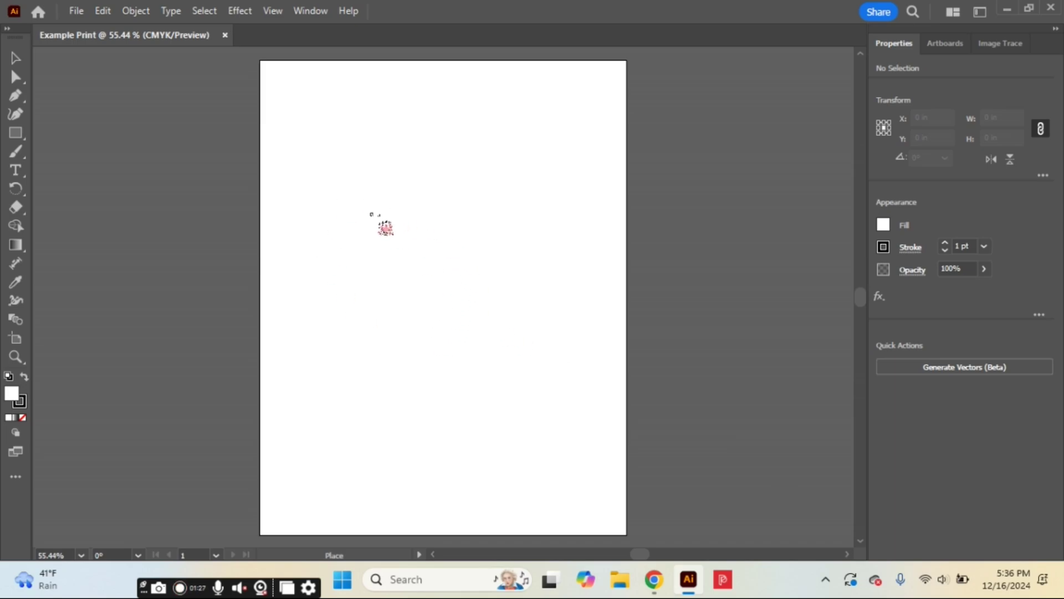
click(371, 214)
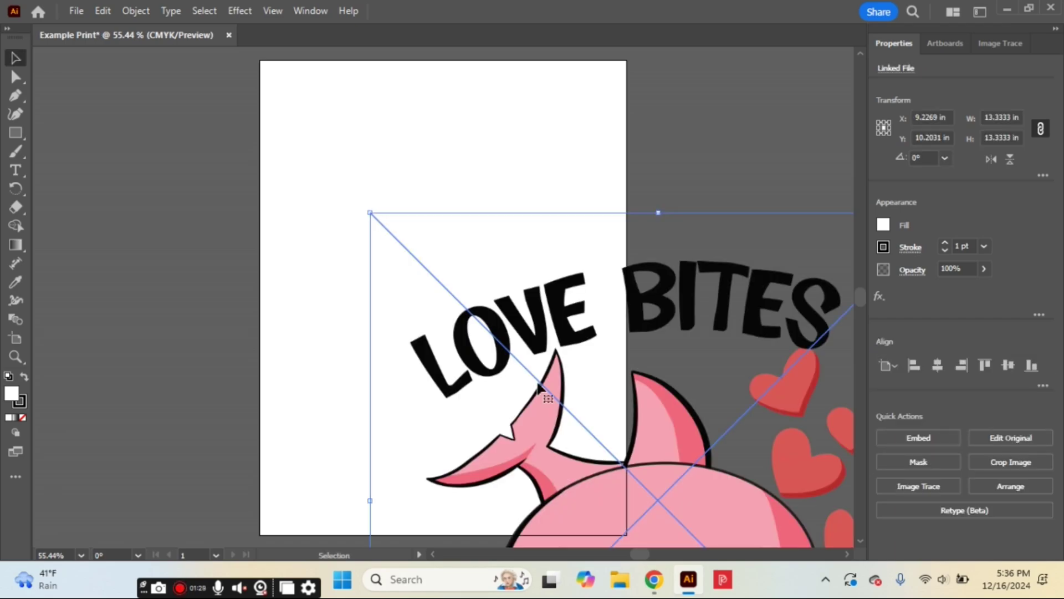
Step: Center the shark image horizontally on the artboard, scale it proportionally to 8.5 in wide, and shift it up about 0.45 in
drag(675, 497, 463, 318)
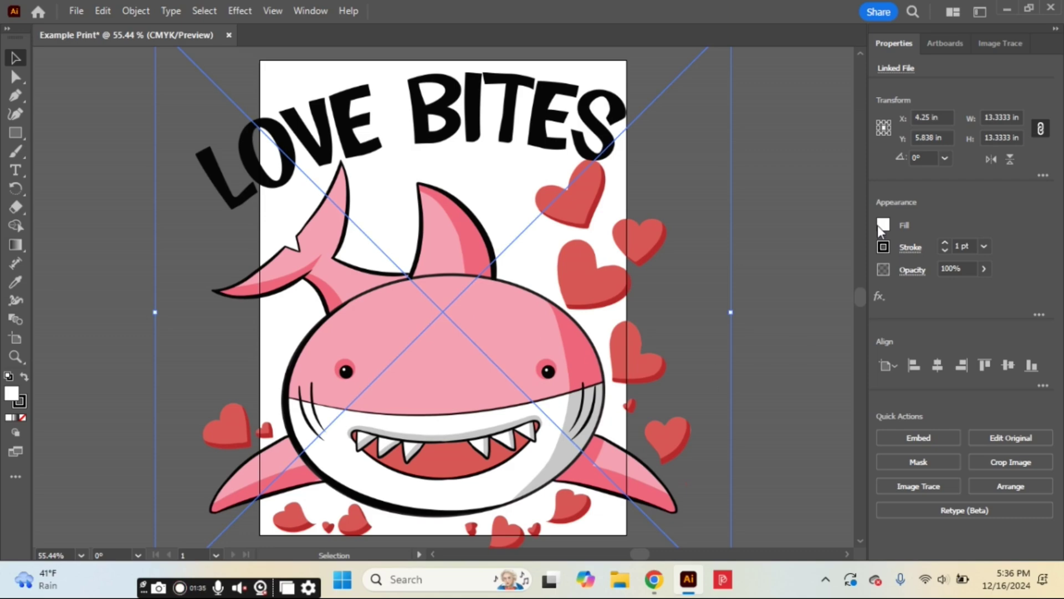
click(990, 119)
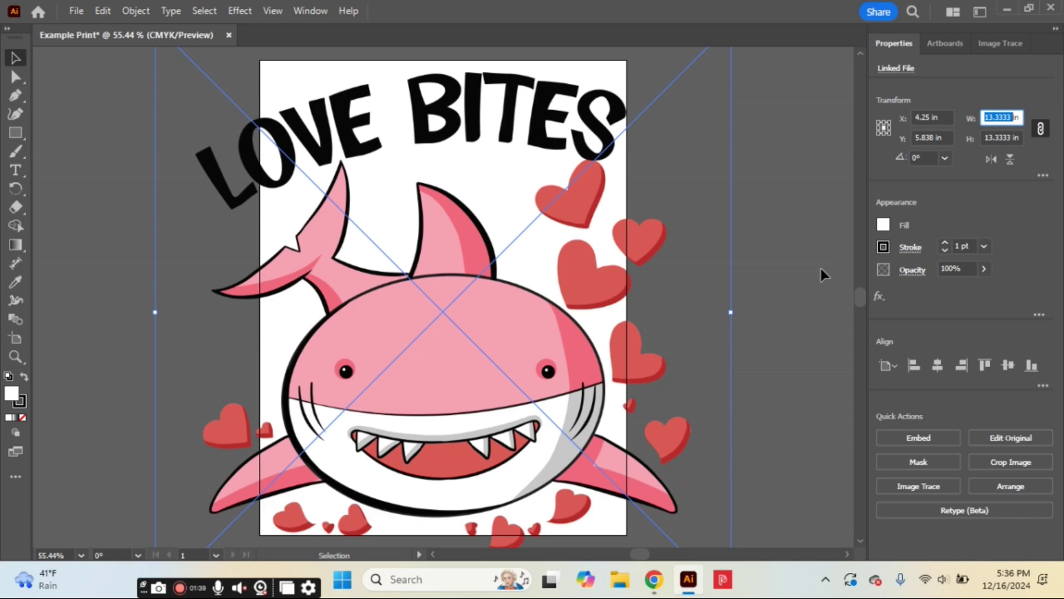
text(8.5)
key(Return)
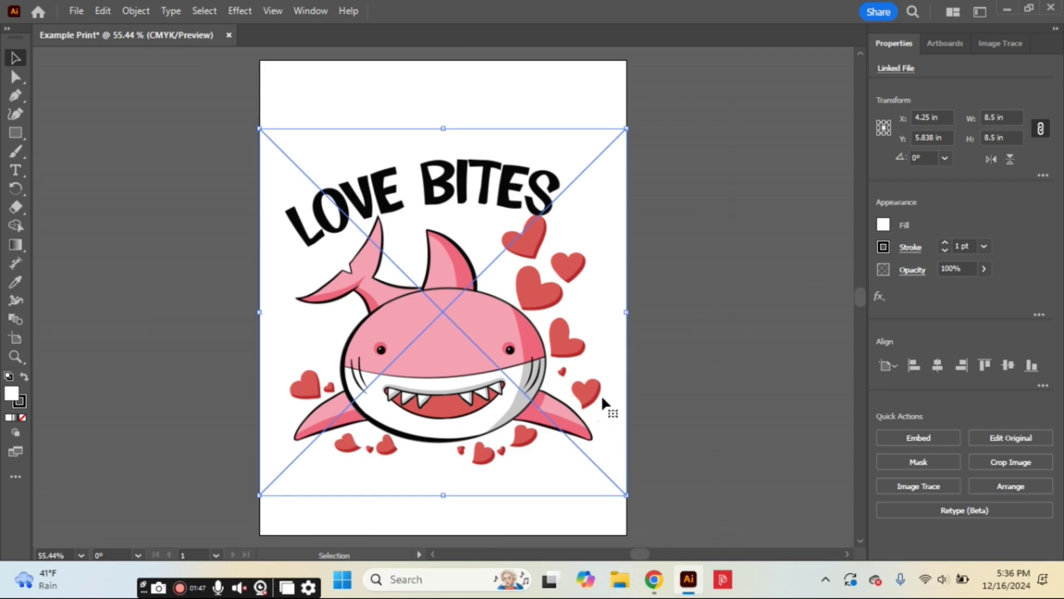
drag(497, 392, 495, 374)
Step: Crop the empty margins off all four sides of the shark image, leaving about 7.5 by 7.3 in
right_click(495, 375)
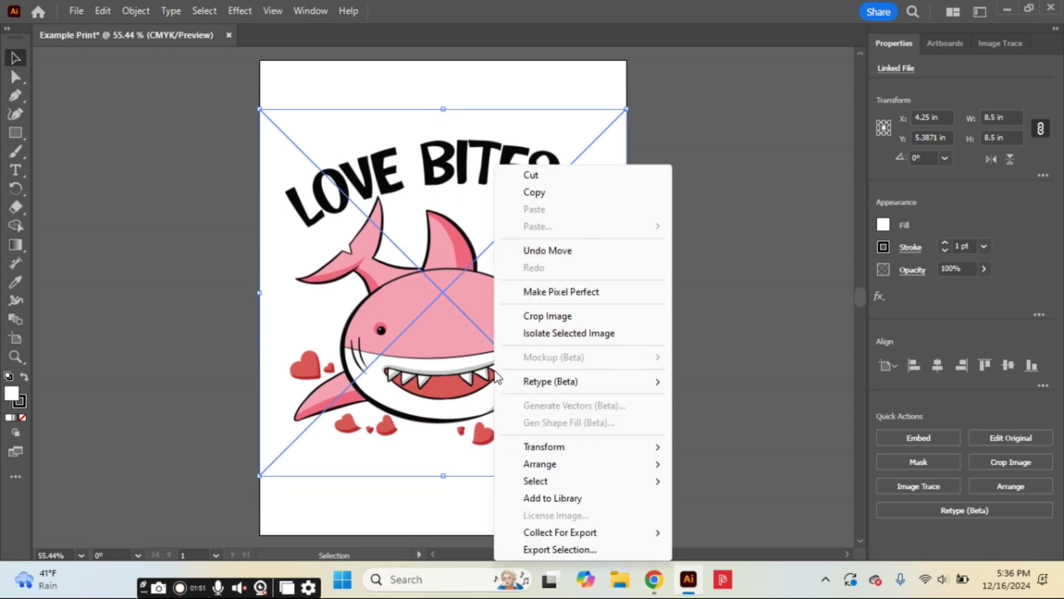
click(516, 321)
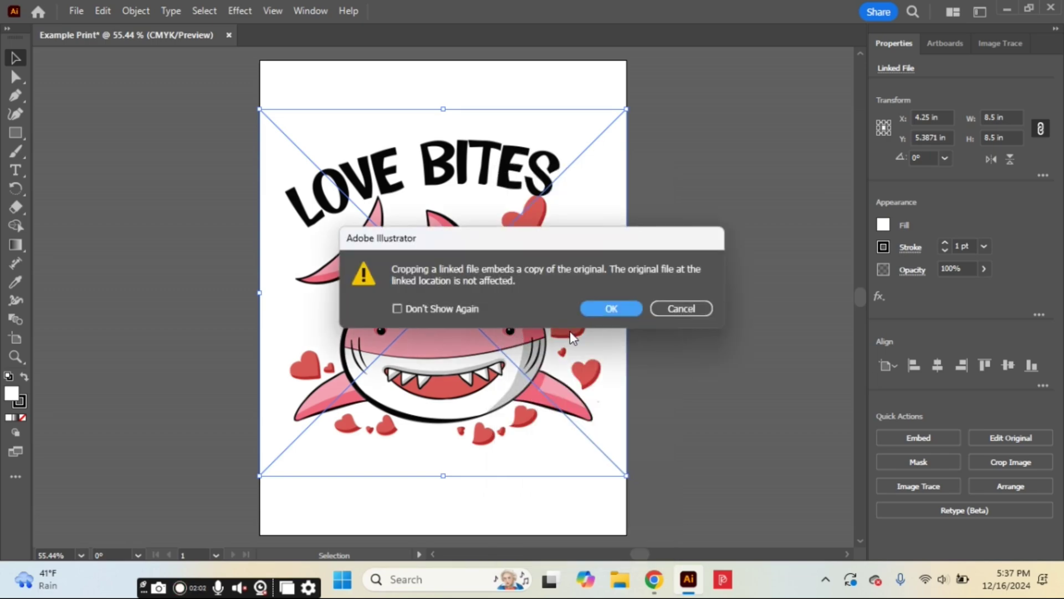
click(603, 313)
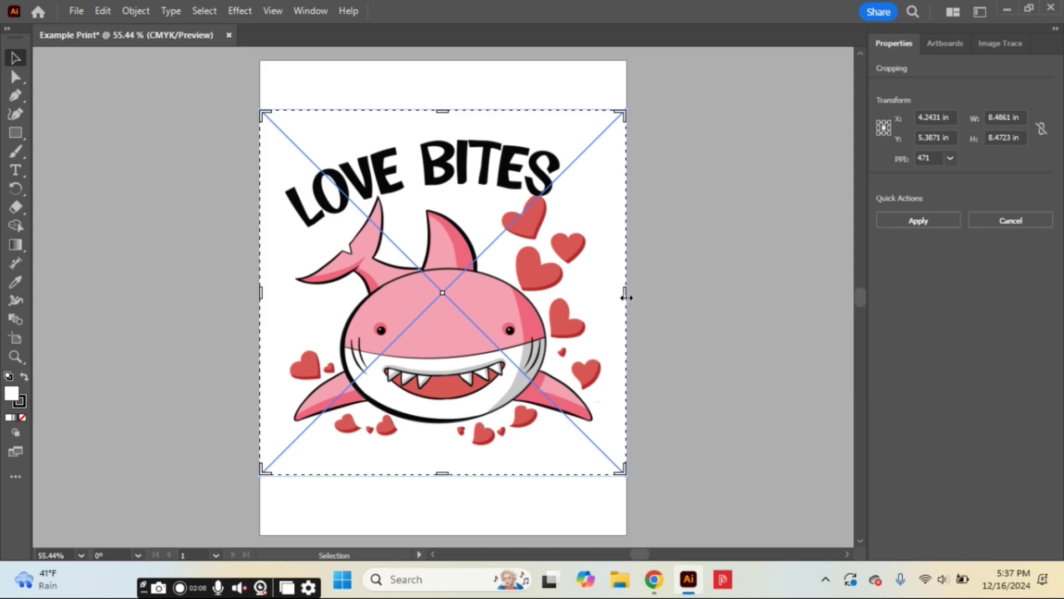
drag(625, 293, 605, 313)
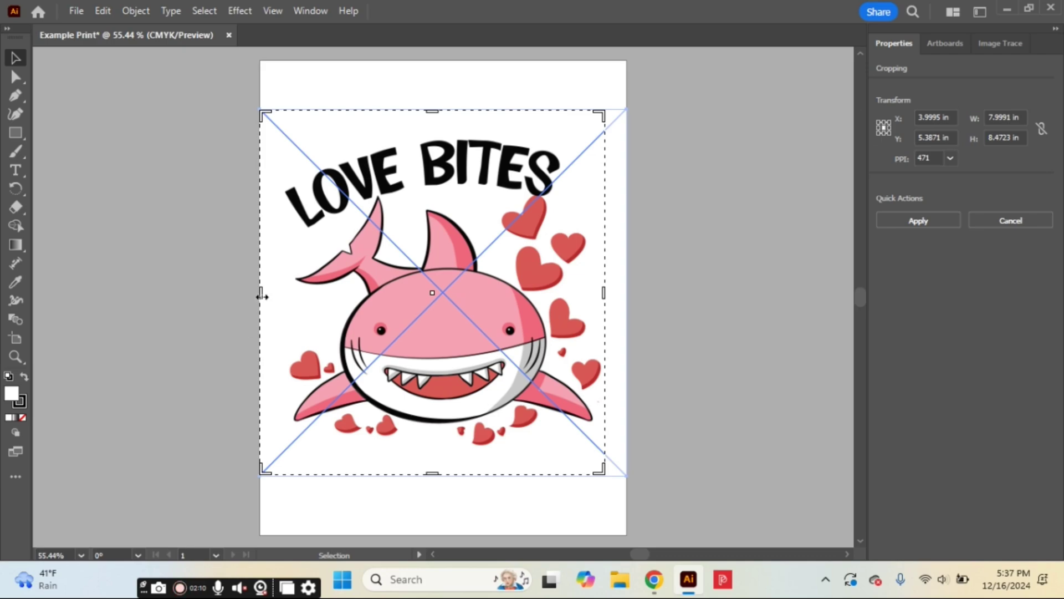
drag(261, 292, 285, 311)
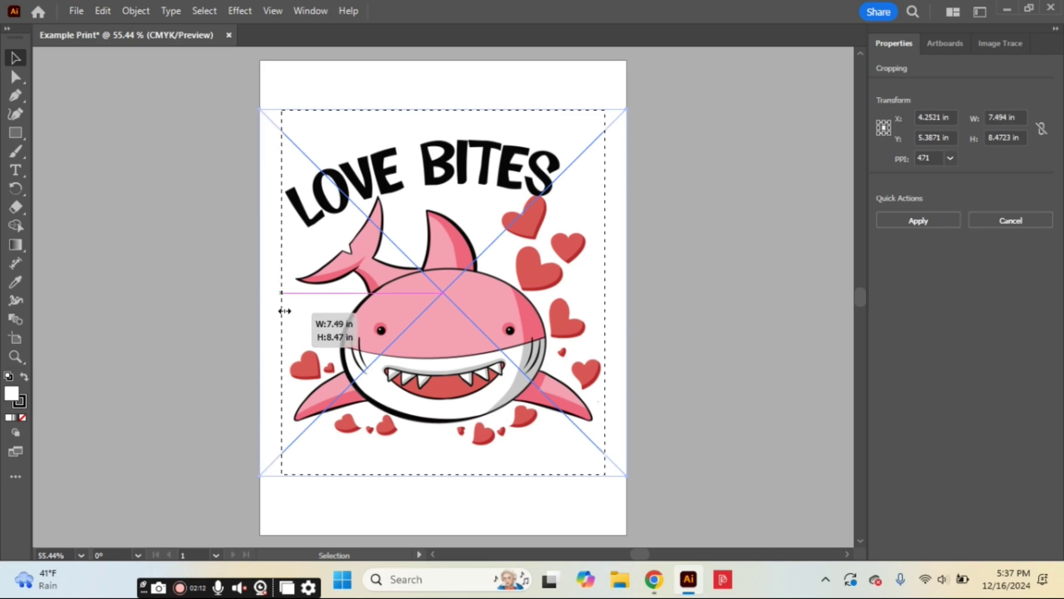
drag(442, 110, 442, 136)
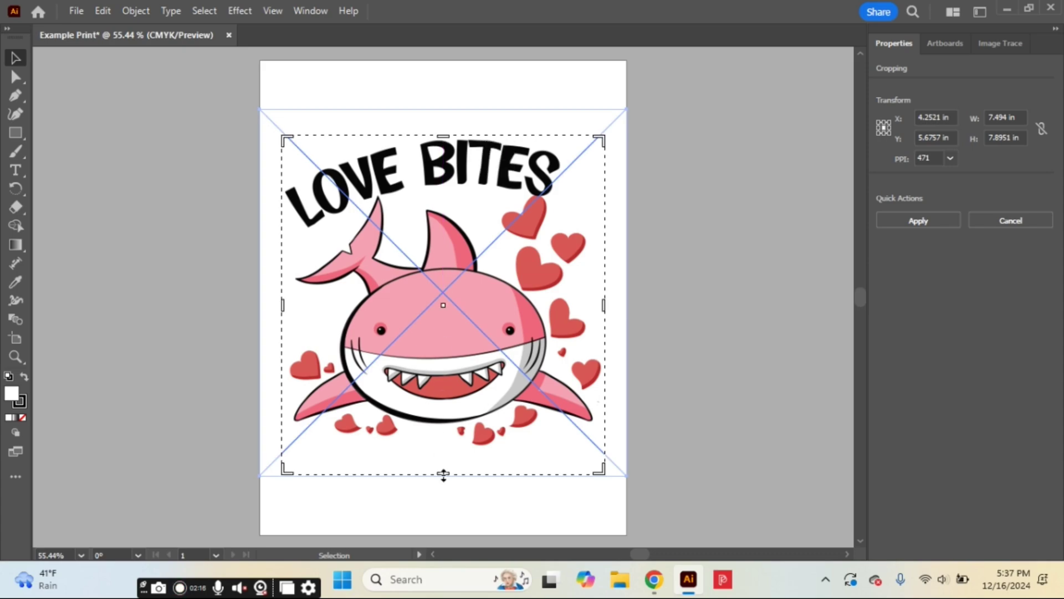
drag(444, 474, 444, 449)
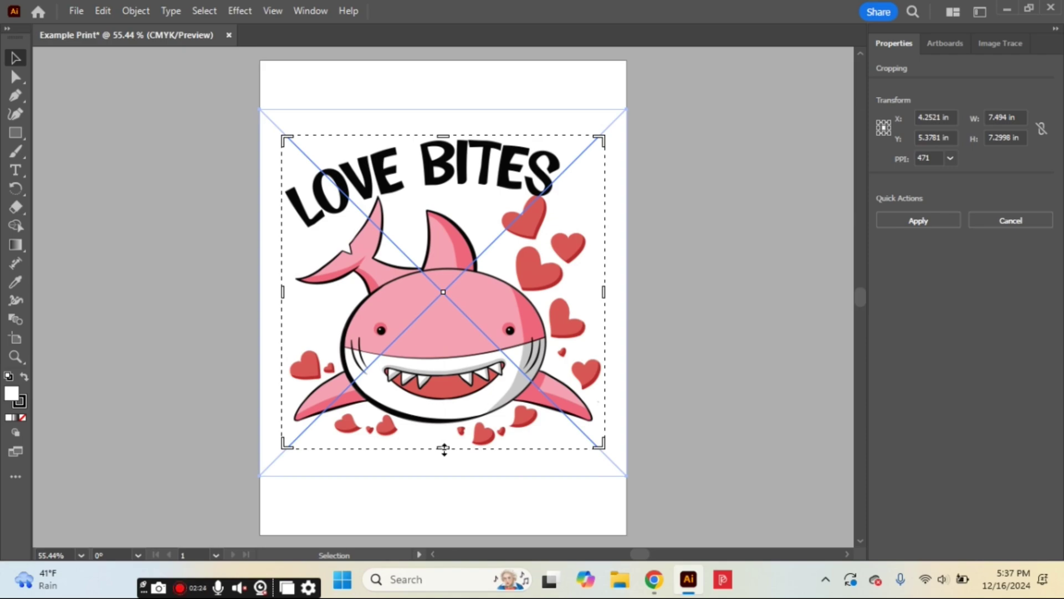
key(Return)
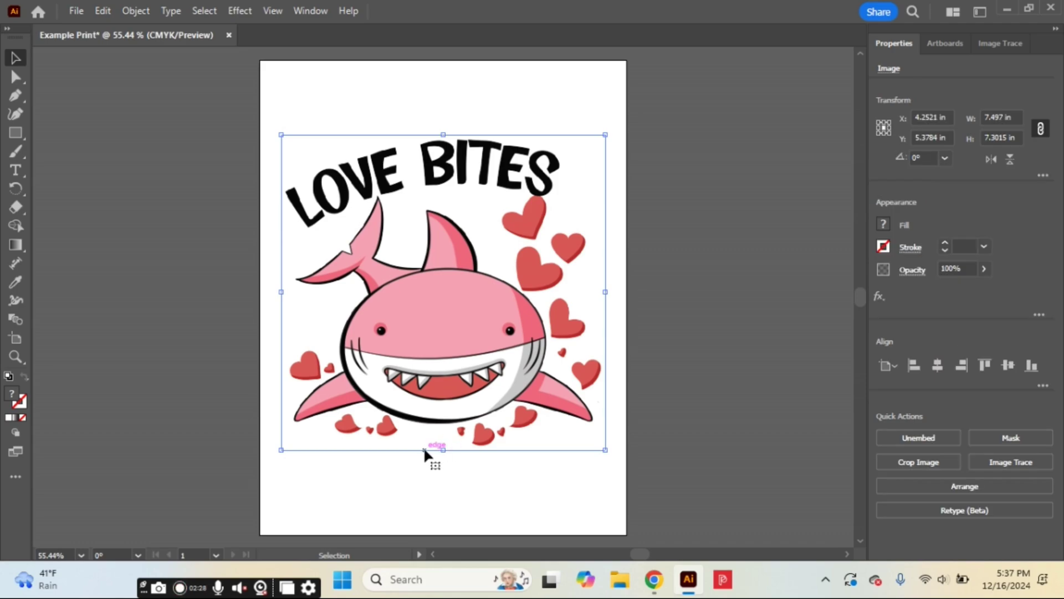
Step: Set the cropped shark image's width to 8 in with proportions constrained
double_click(989, 117)
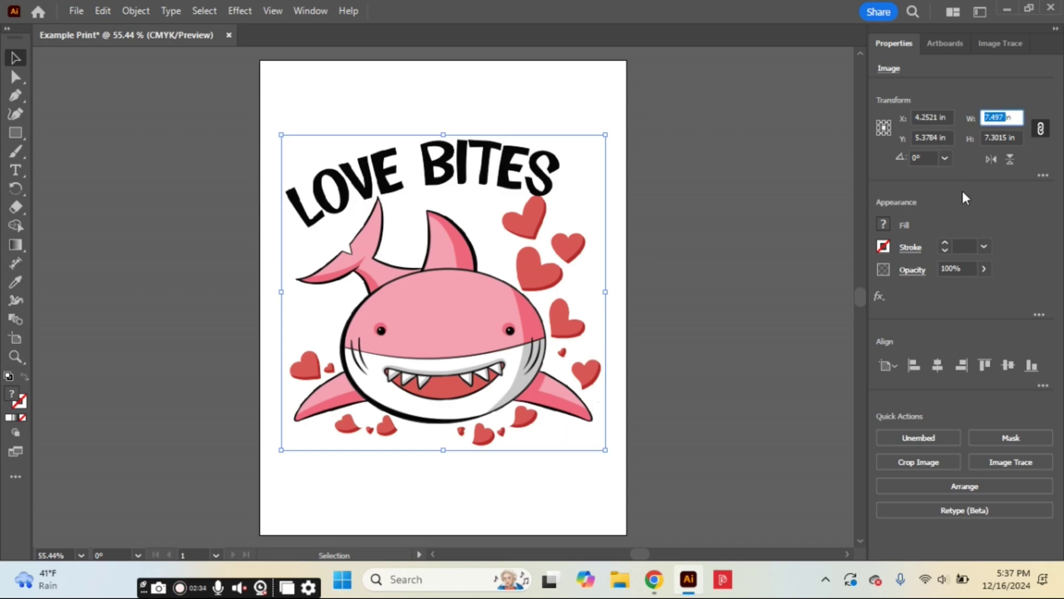
text(8)
key(Return)
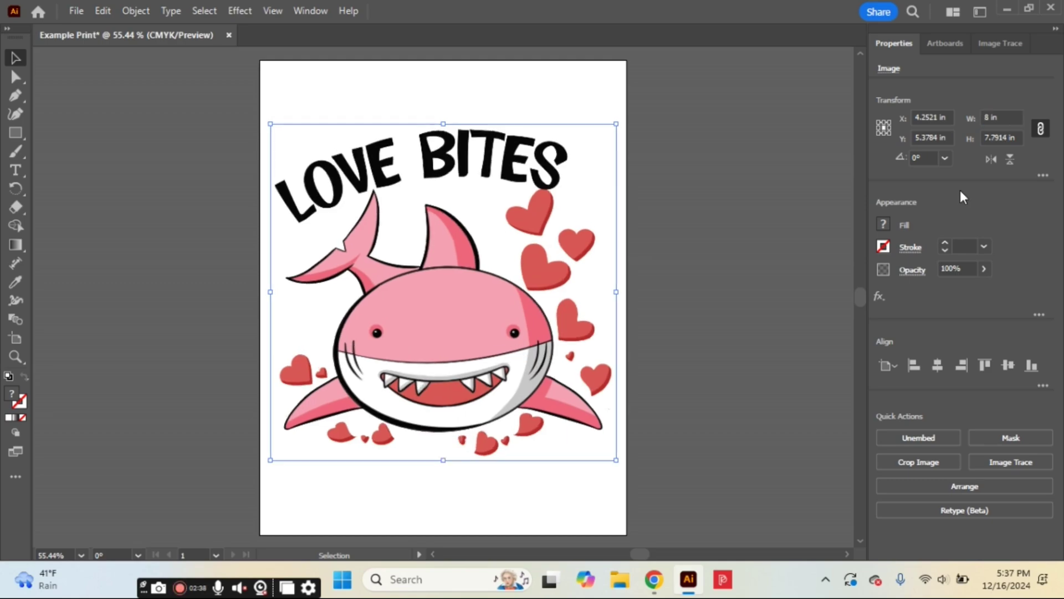
Step: Enlarge the shark image proportionally to about 8.17 in wide, move it slightly up the artboard, and deselect it
drag(616, 124, 594, 161)
key(ctrl+z)
drag(617, 460, 623, 467)
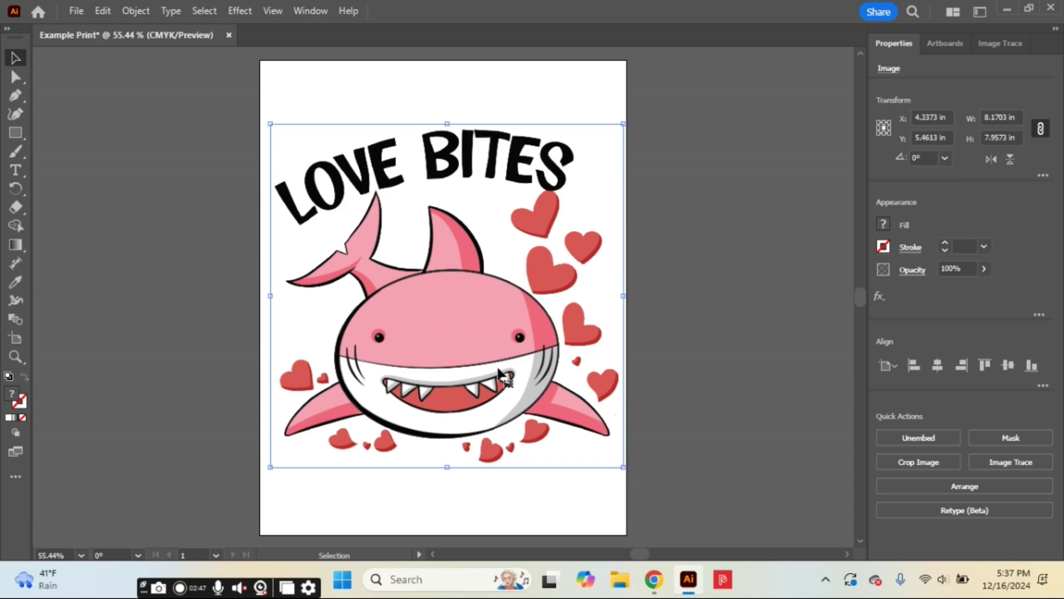
mouse_move(500, 373)
mouse_down()
mouse_move(466, 355)
mouse_move(508, 349)
mouse_move(502, 363)
mouse_up()
click(726, 335)
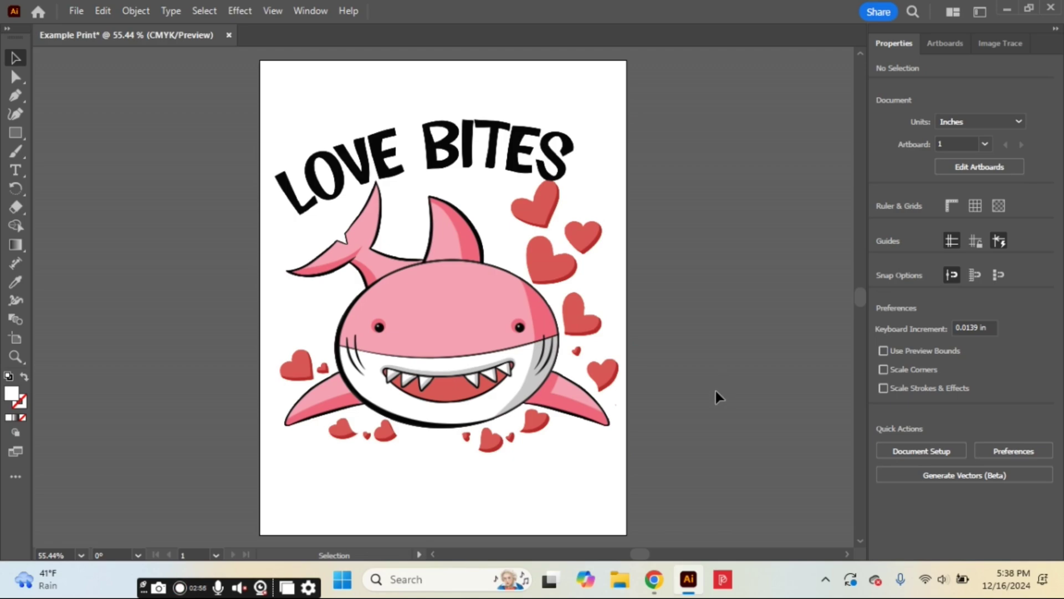
Step: Mirror the shark image across the vertical axis with the Reflect transform
click(609, 366)
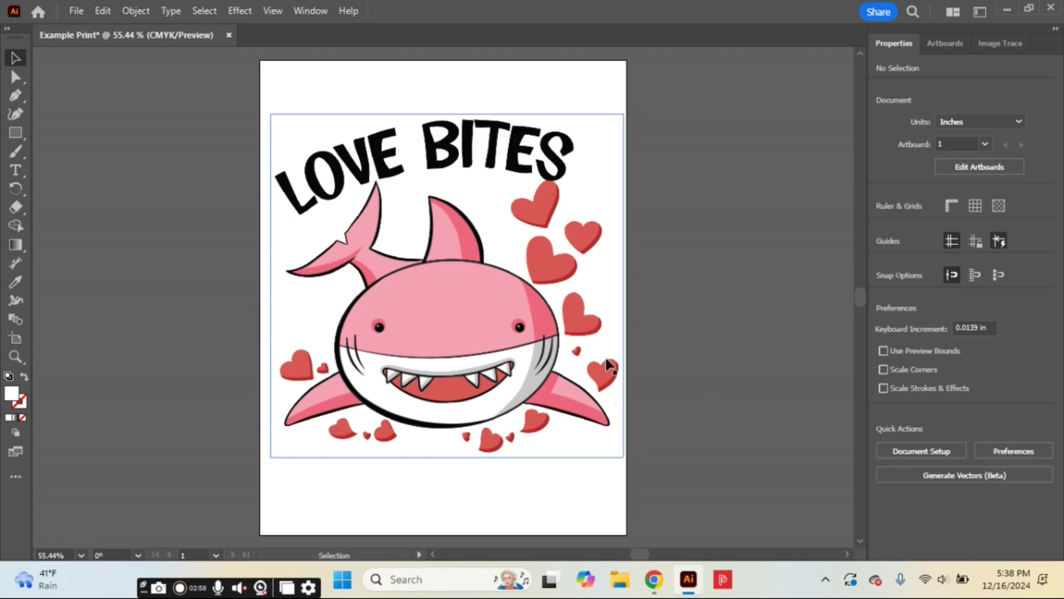
right_click(520, 331)
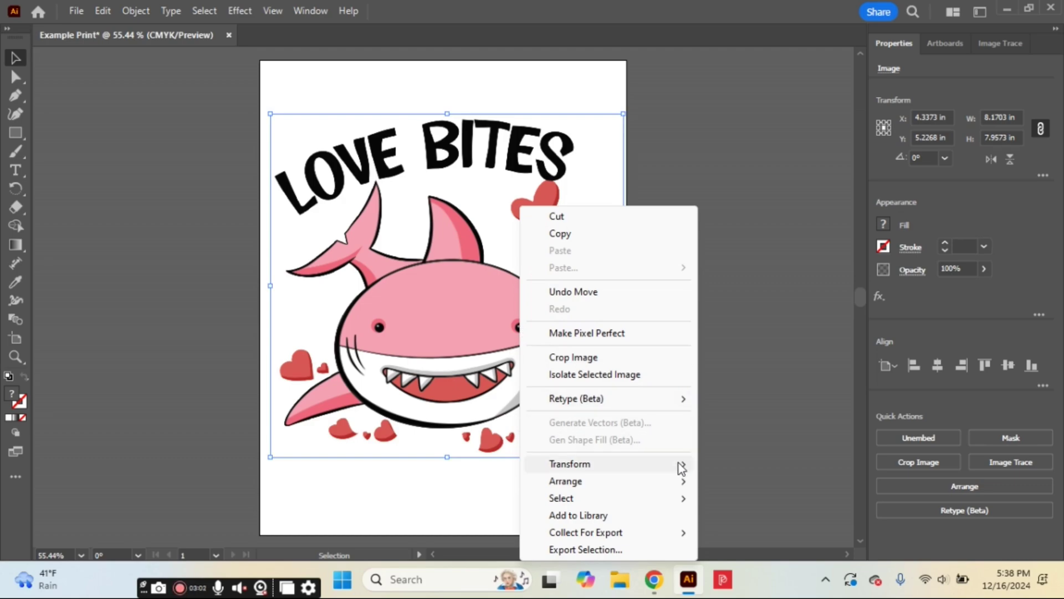
mouse_move(681, 468)
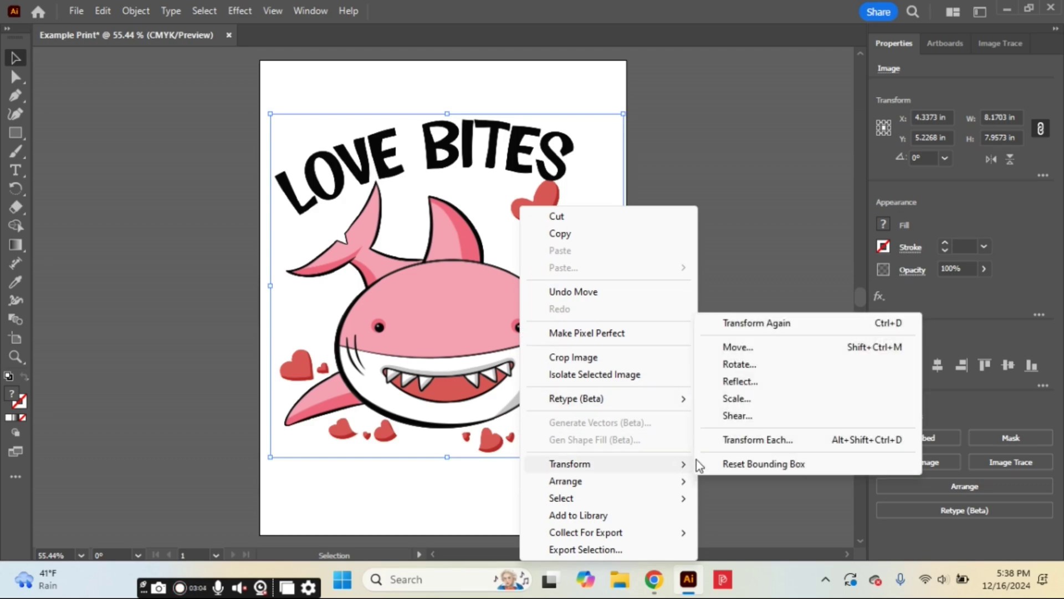
click(742, 382)
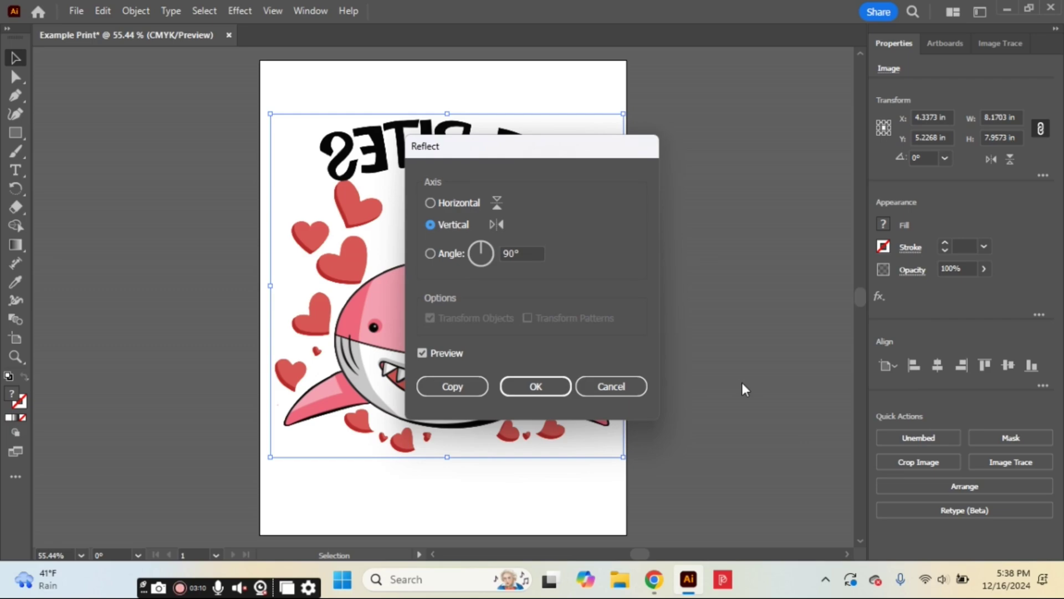
click(524, 393)
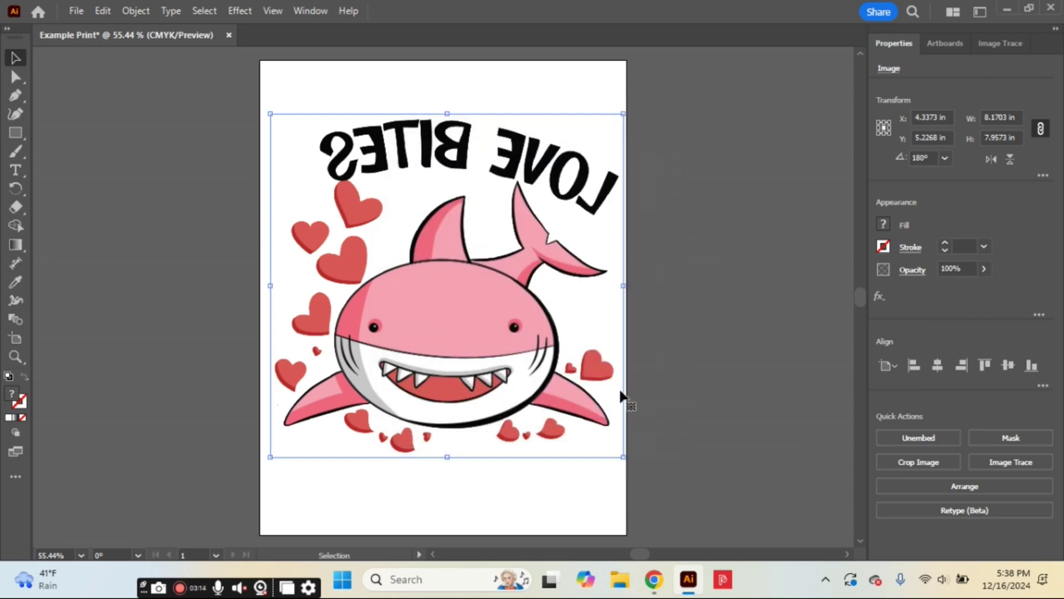
Step: Centre the mirrored shark image horizontally on the artboard at X 4.25 in, and move it off the artboard's right side
drag(512, 357, 507, 350)
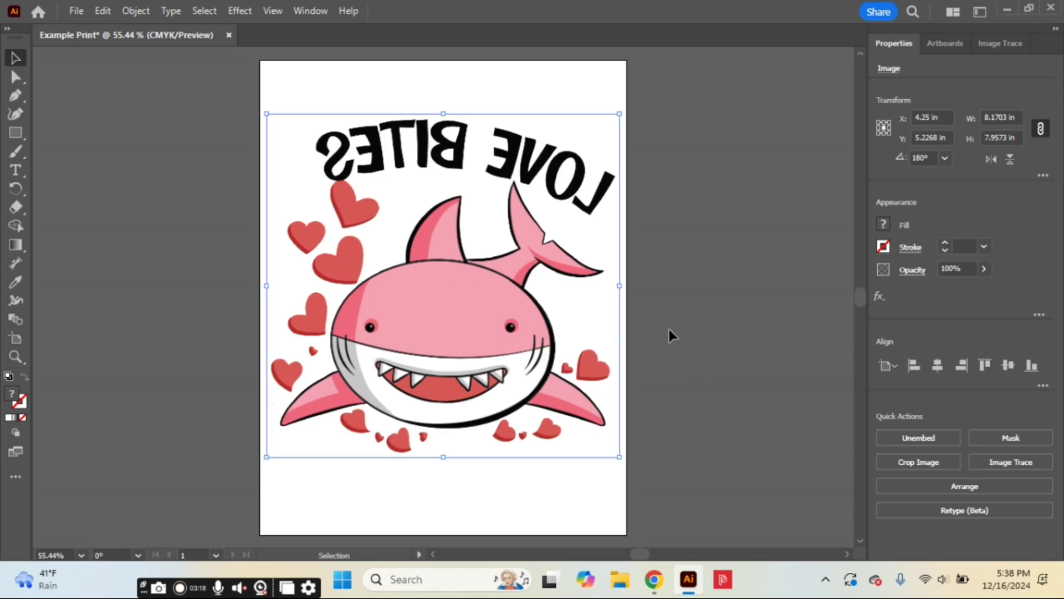
click(670, 329)
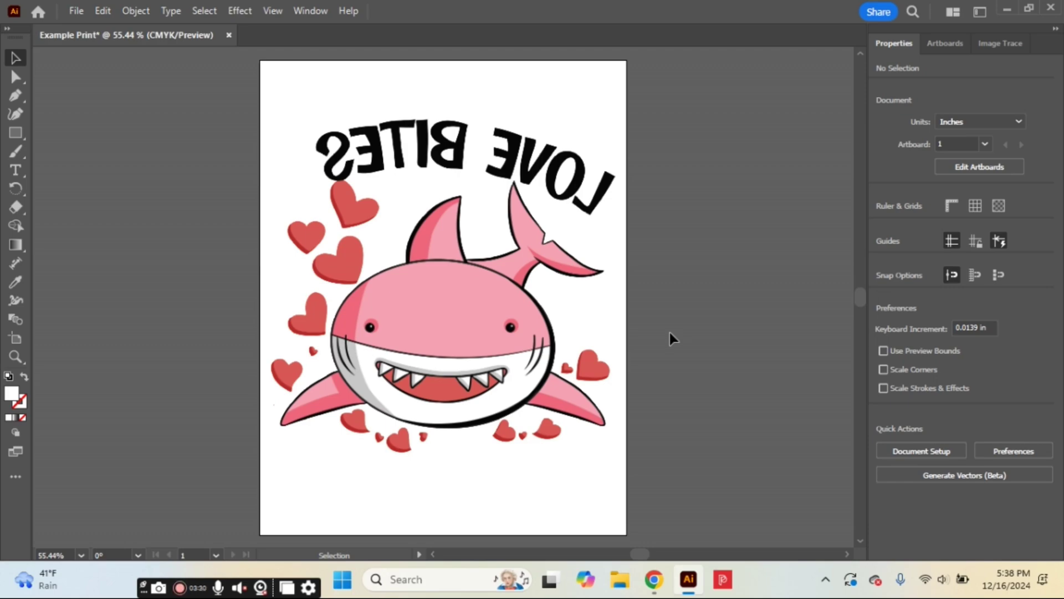
click(565, 344)
drag(336, 380, 733, 379)
click(118, 111)
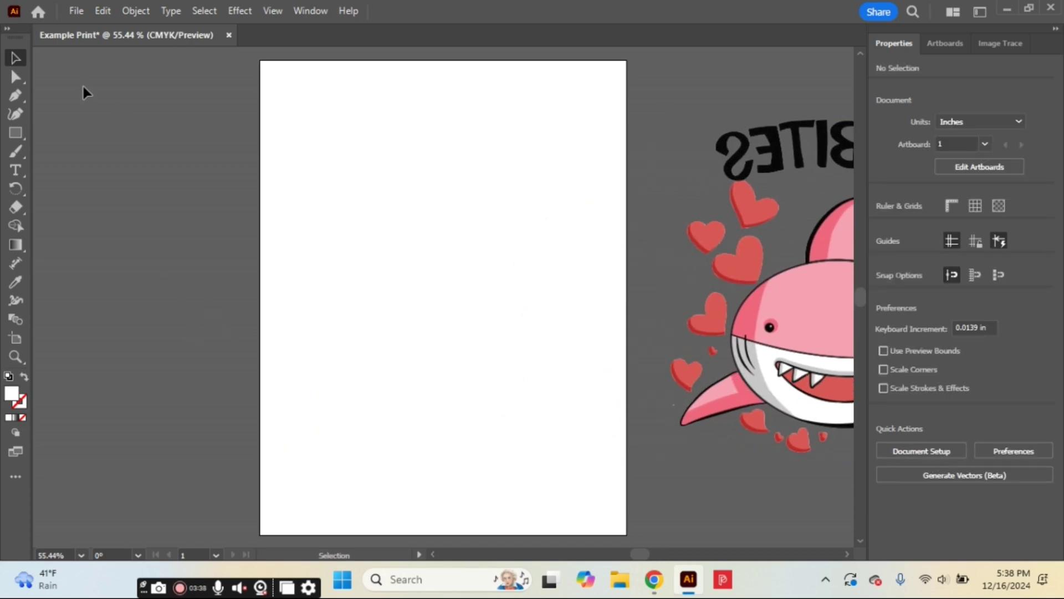
Step: Place the Can Glass 9-01 image as a linked file and move it up and left across the artboard
click(75, 12)
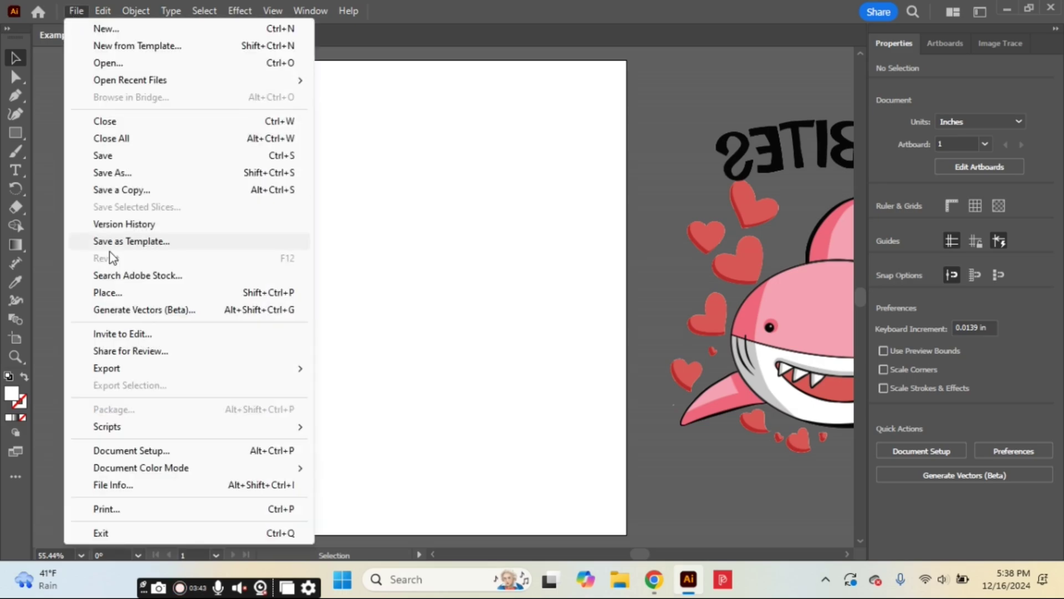
click(107, 292)
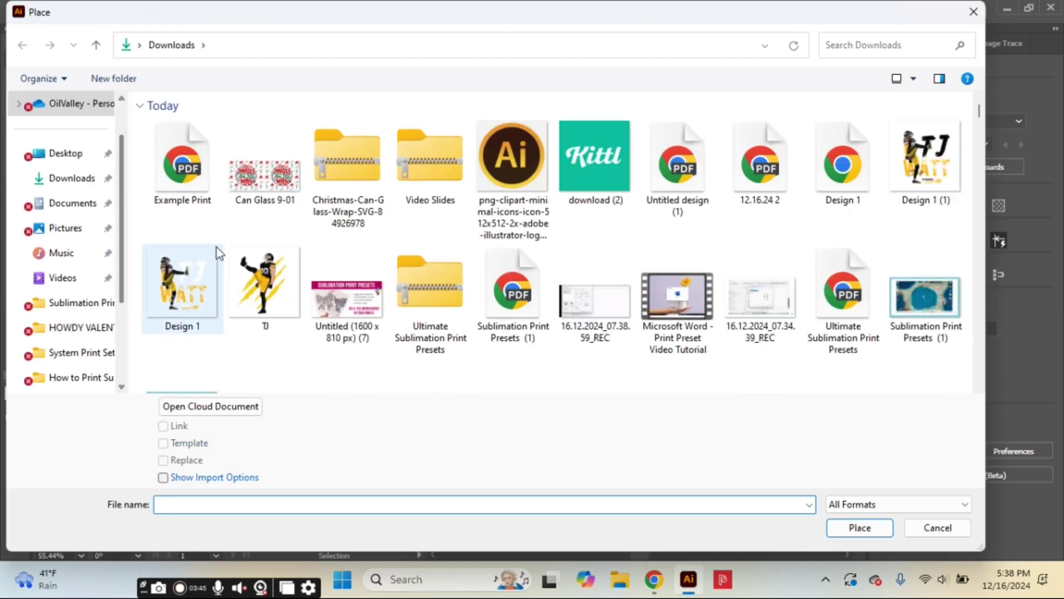
click(262, 213)
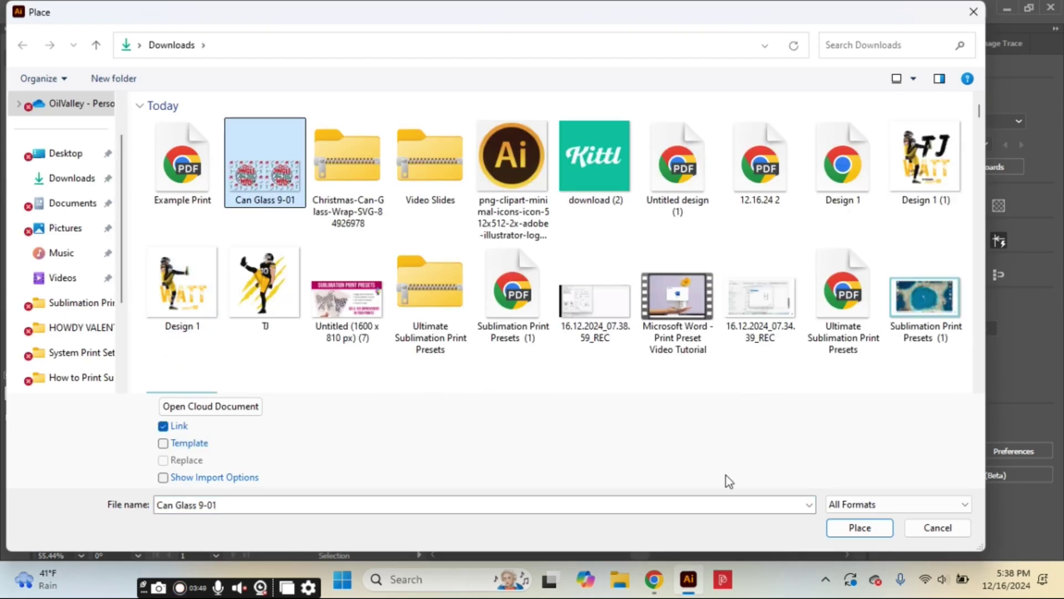
click(862, 528)
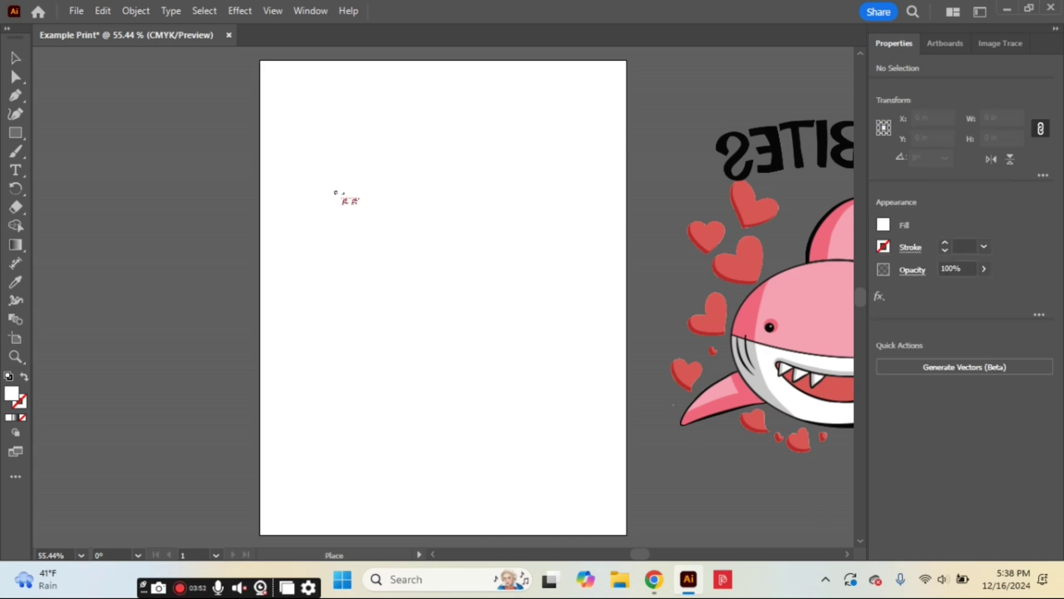
click(352, 214)
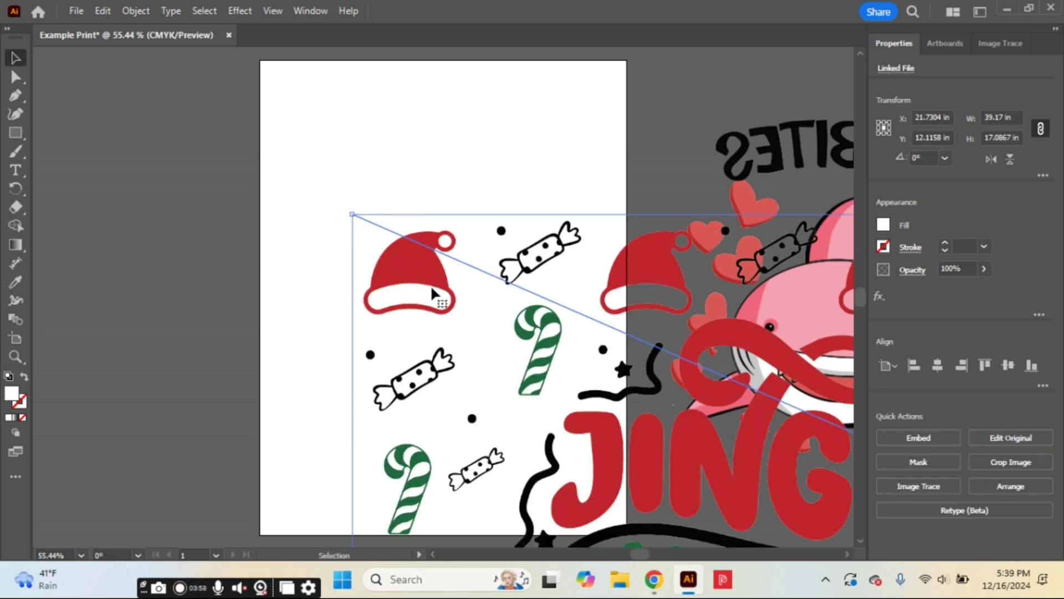
drag(501, 412, 222, 311)
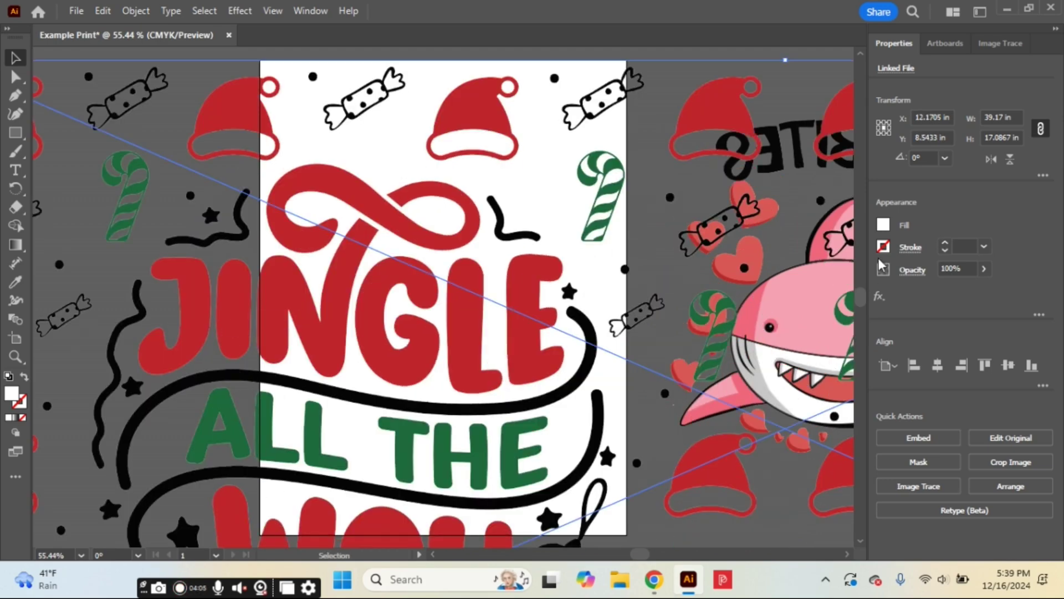
Step: Unlink the placed wrap image's proportions and set its size to 9.4 in wide by 4.1 in high
click(1038, 132)
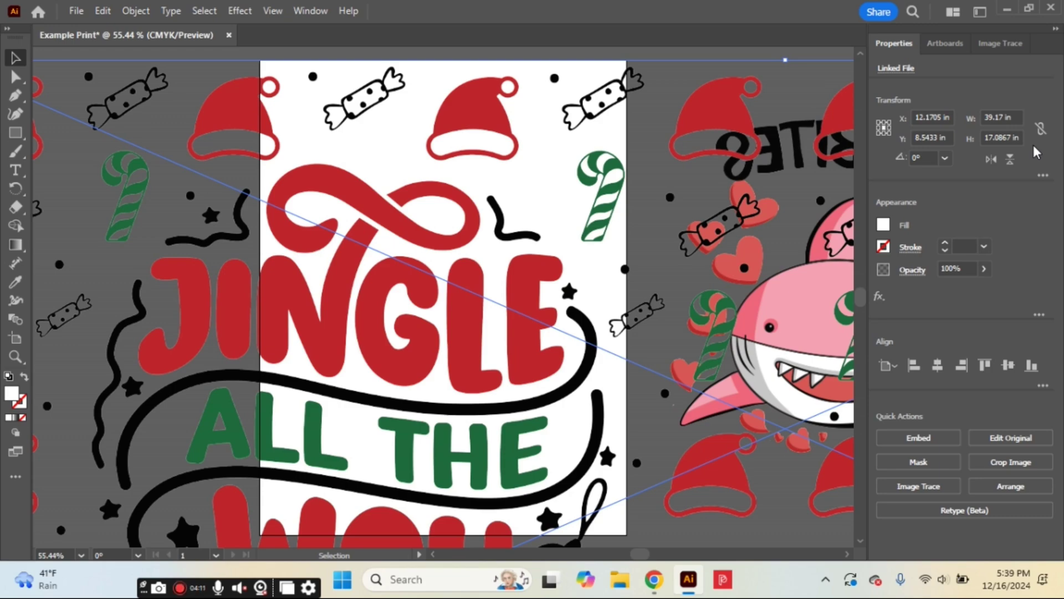
click(985, 118)
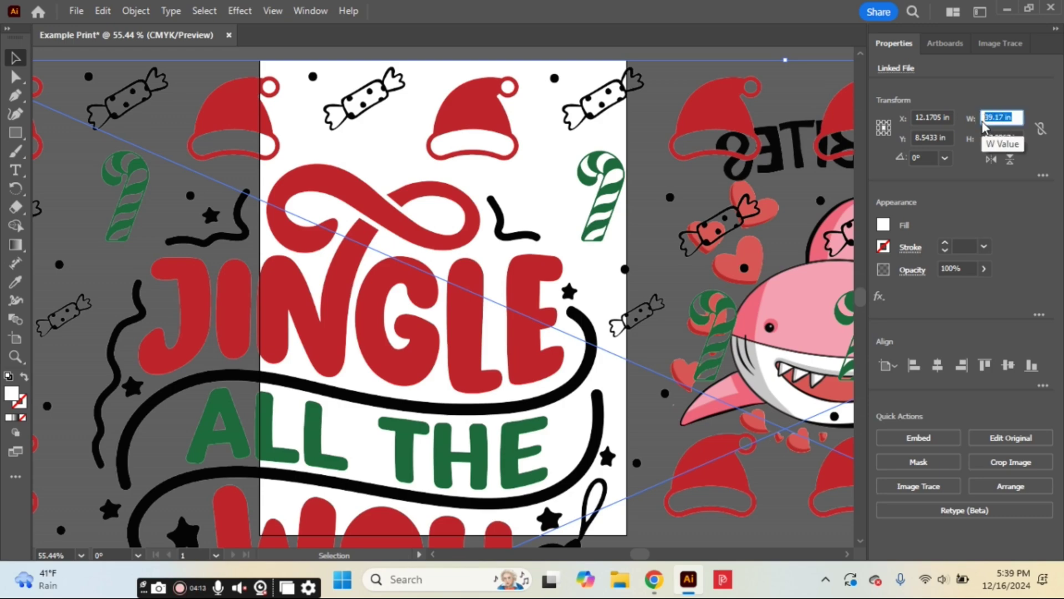
text(9.4)
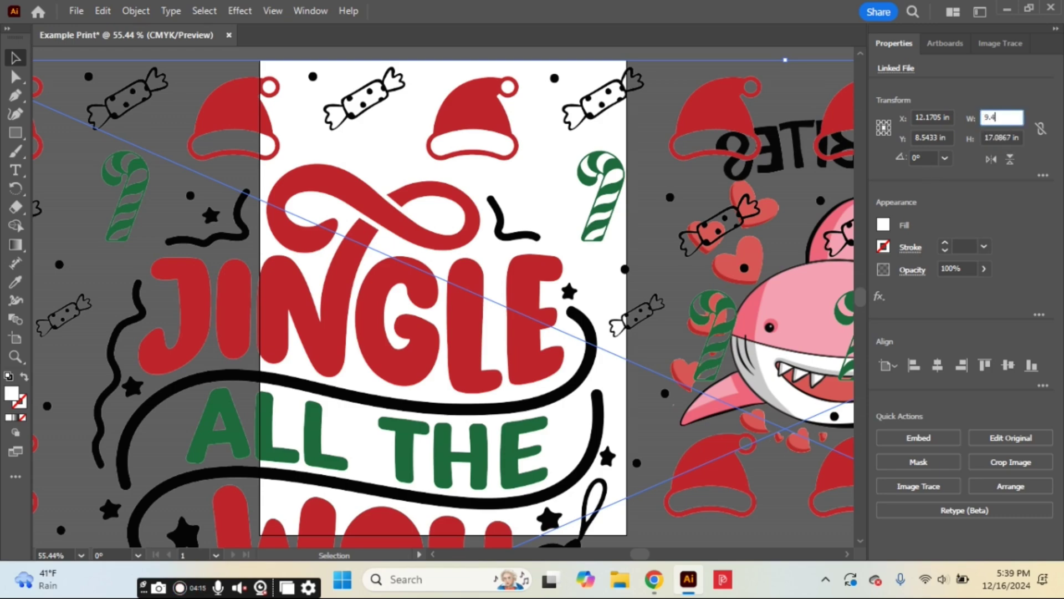
key(Tab)
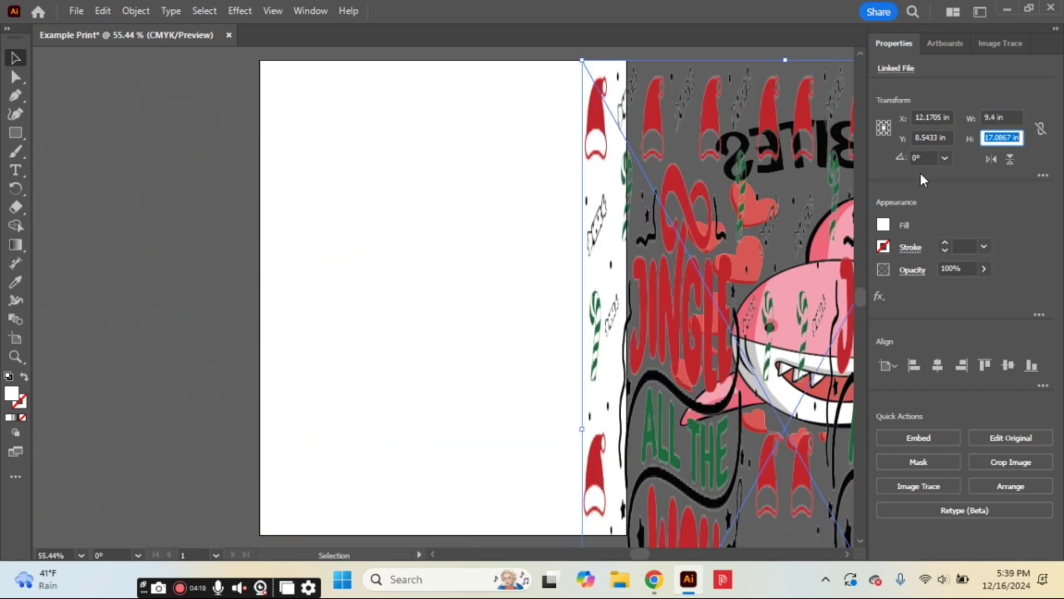
text(4.1)
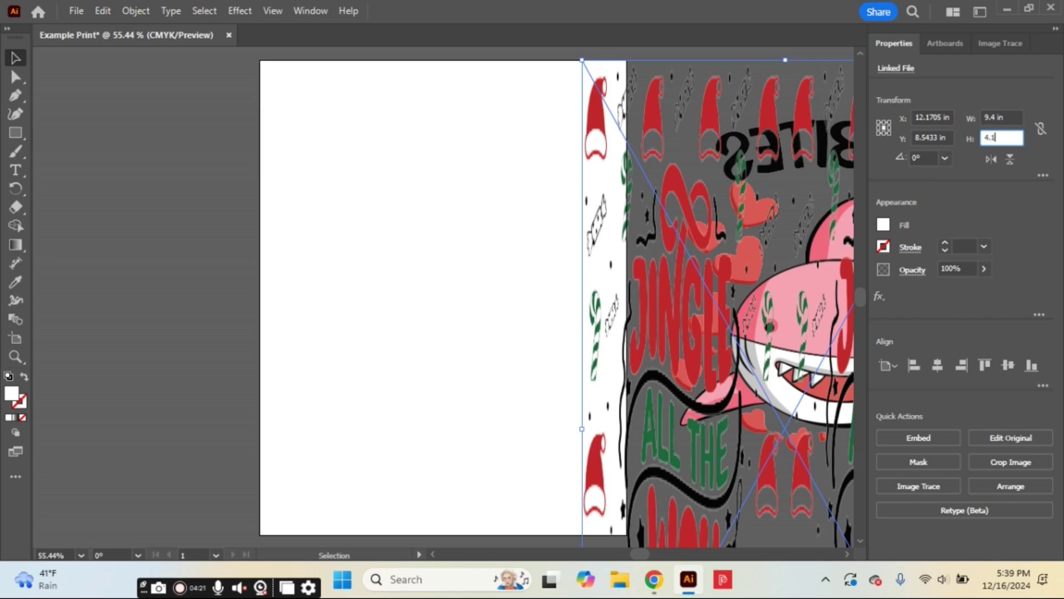
key(Return)
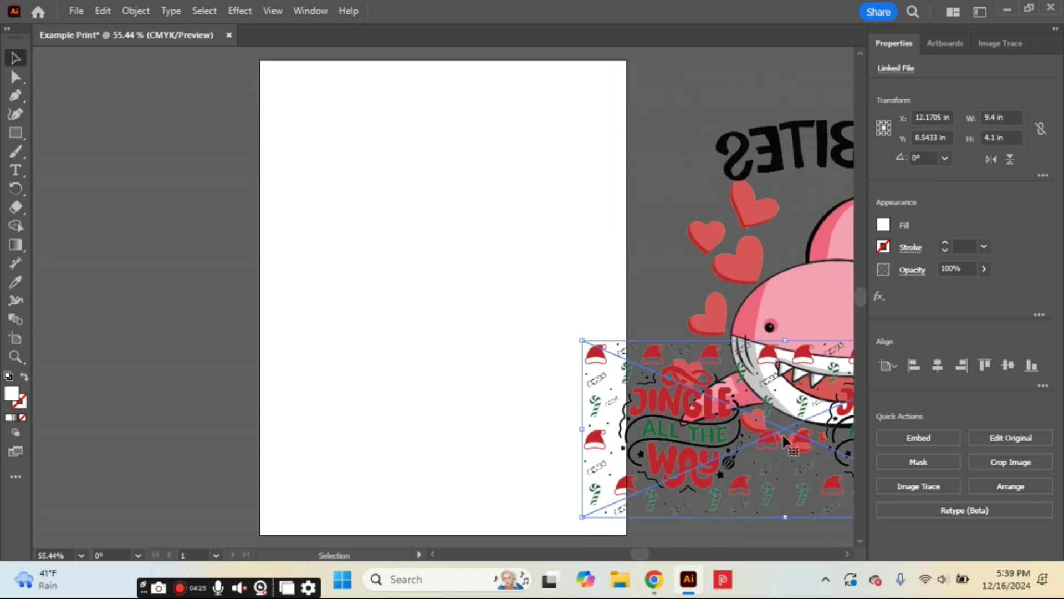
Step: Move the Jingle All The Way wrap to about the middle of the artboard, rotate it 90°, and deselect it
drag(782, 433, 445, 308)
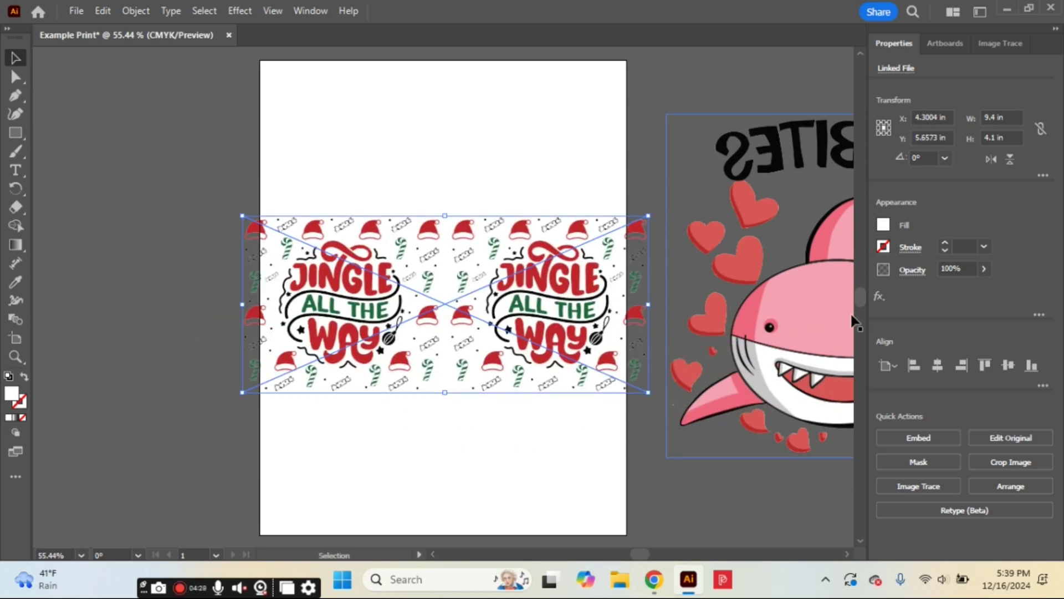
click(929, 158)
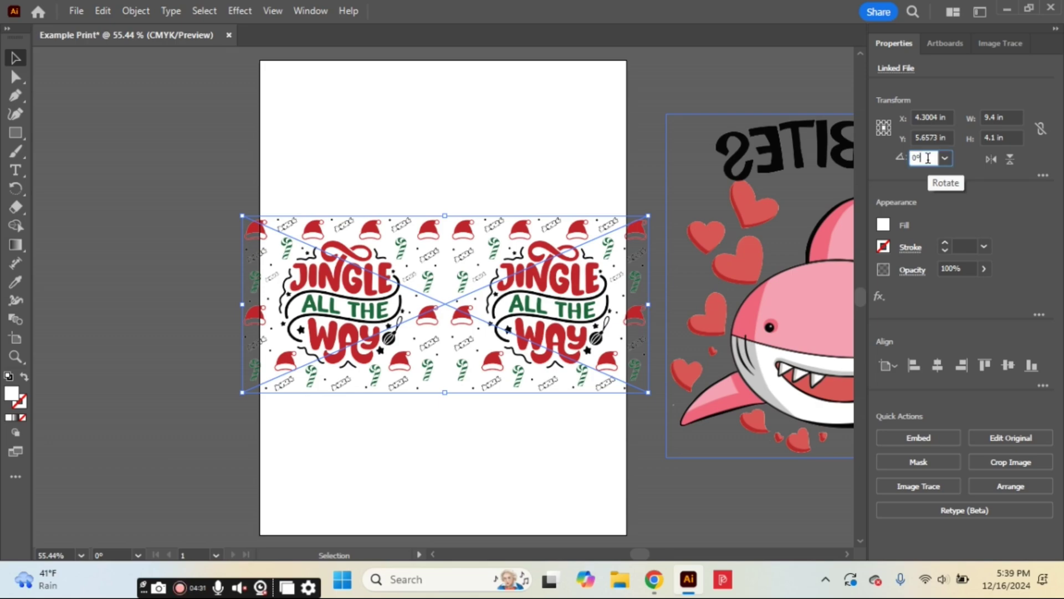
double_click(928, 158)
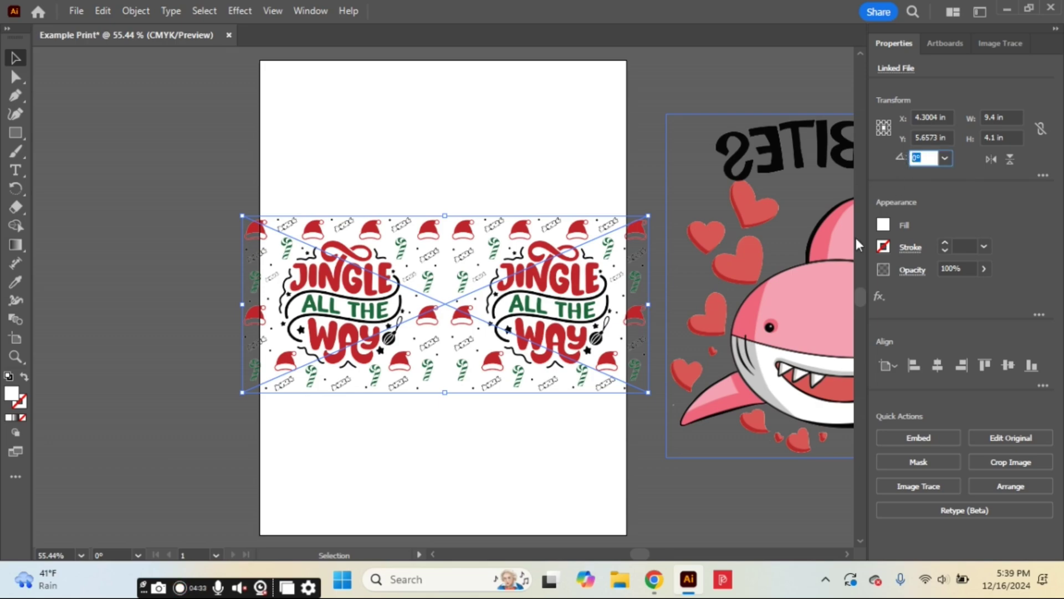
text(90)
key(Return)
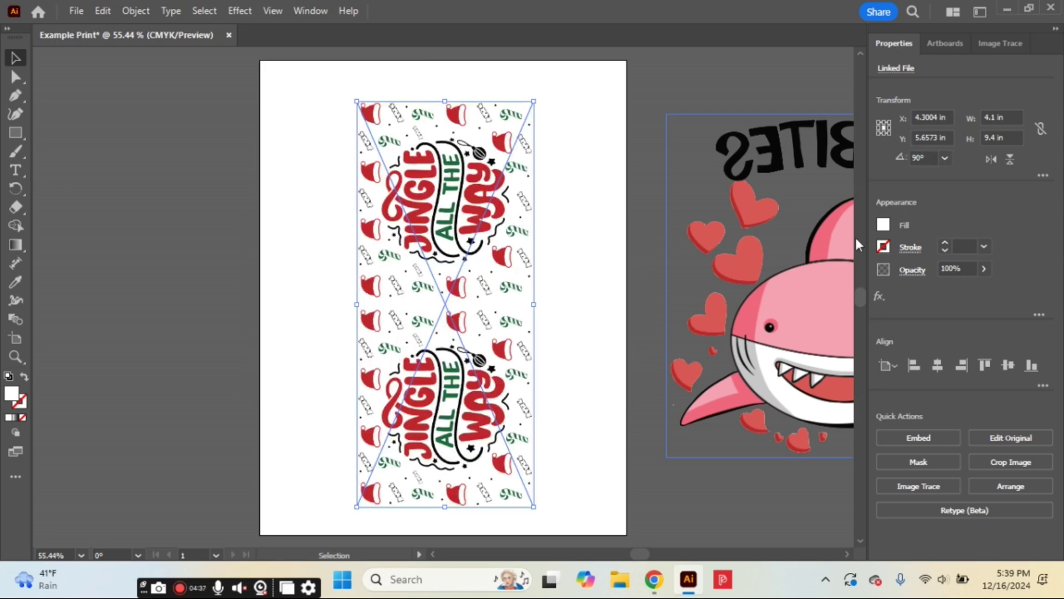
click(628, 232)
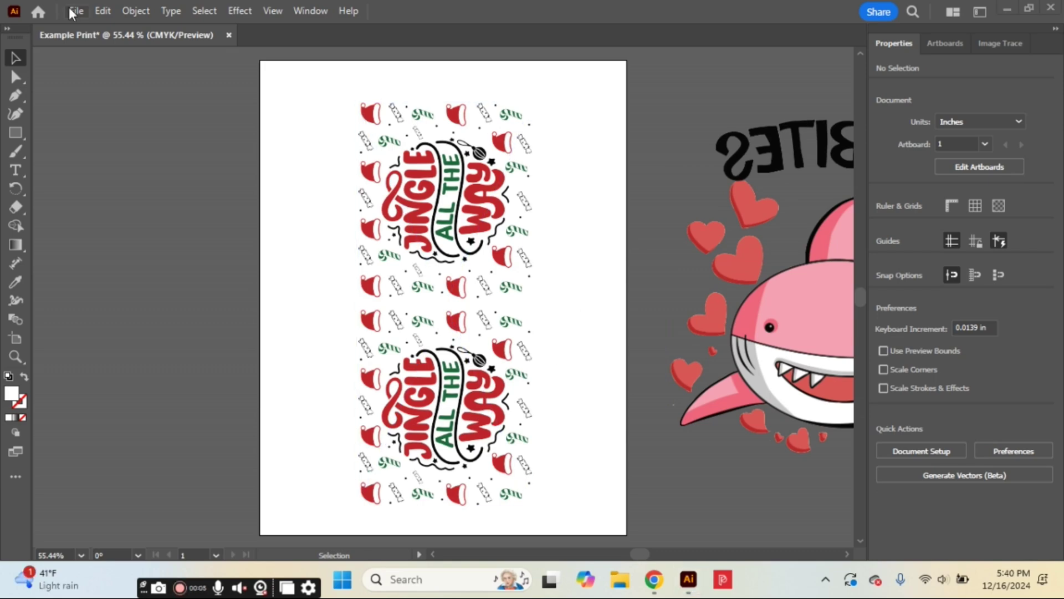
Step: Open the document's print settings and choose the EPSONE6E7BE (ET-2720 Series) printer
click(72, 12)
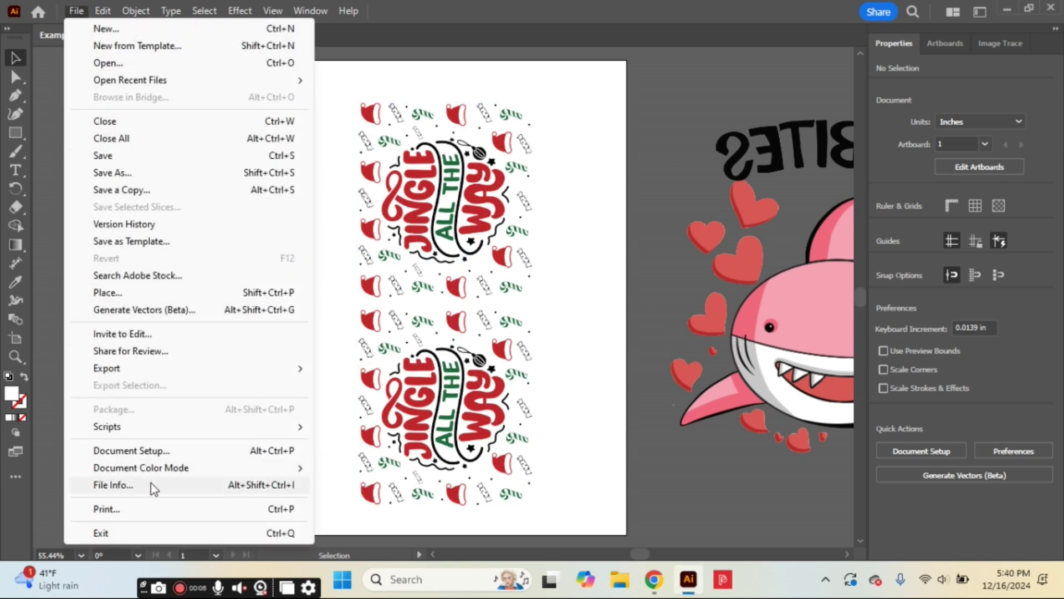
click(146, 509)
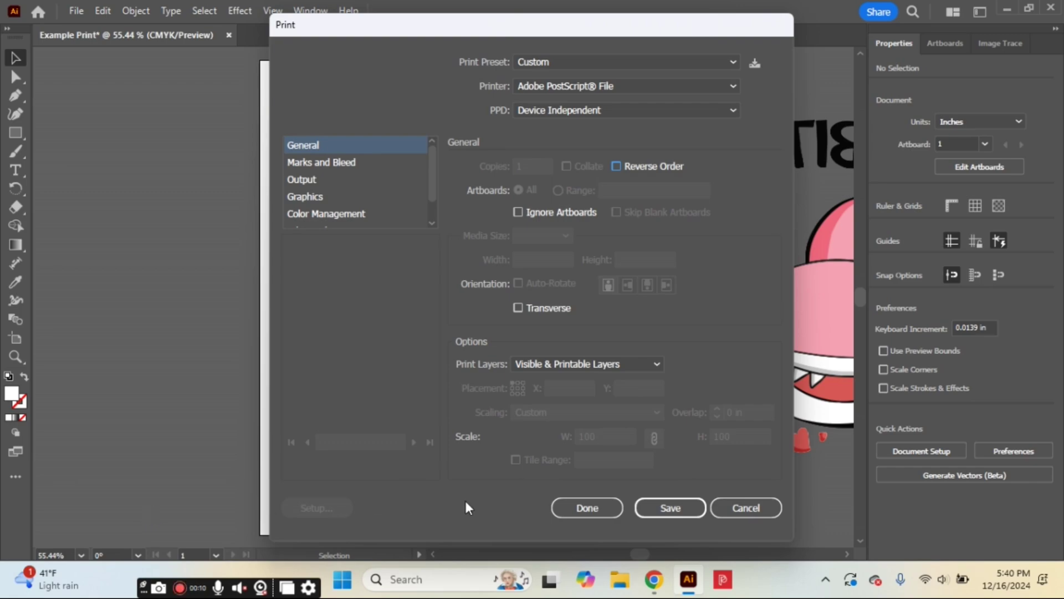
click(730, 88)
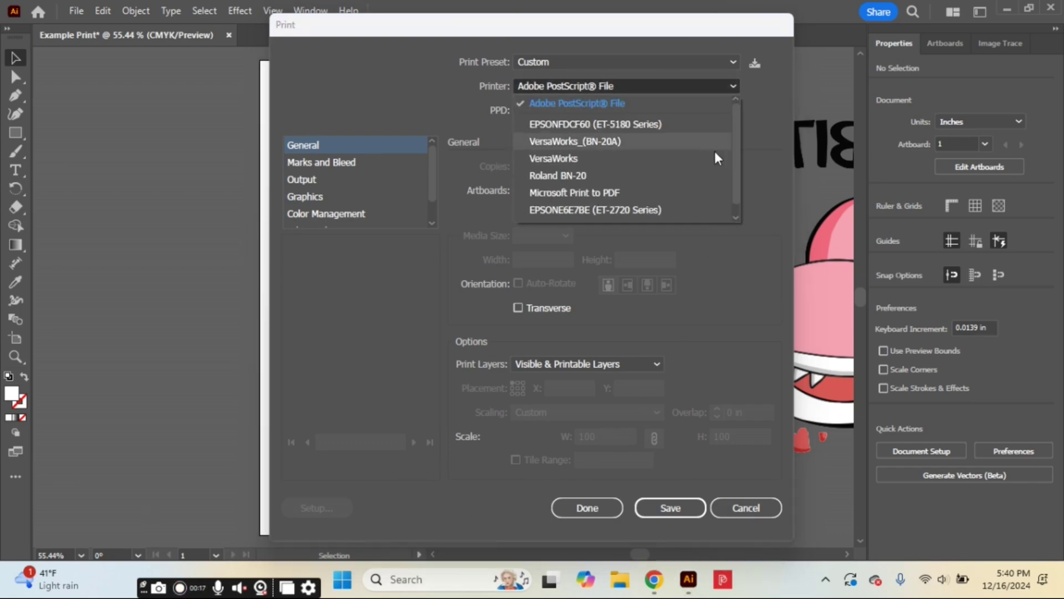
click(693, 209)
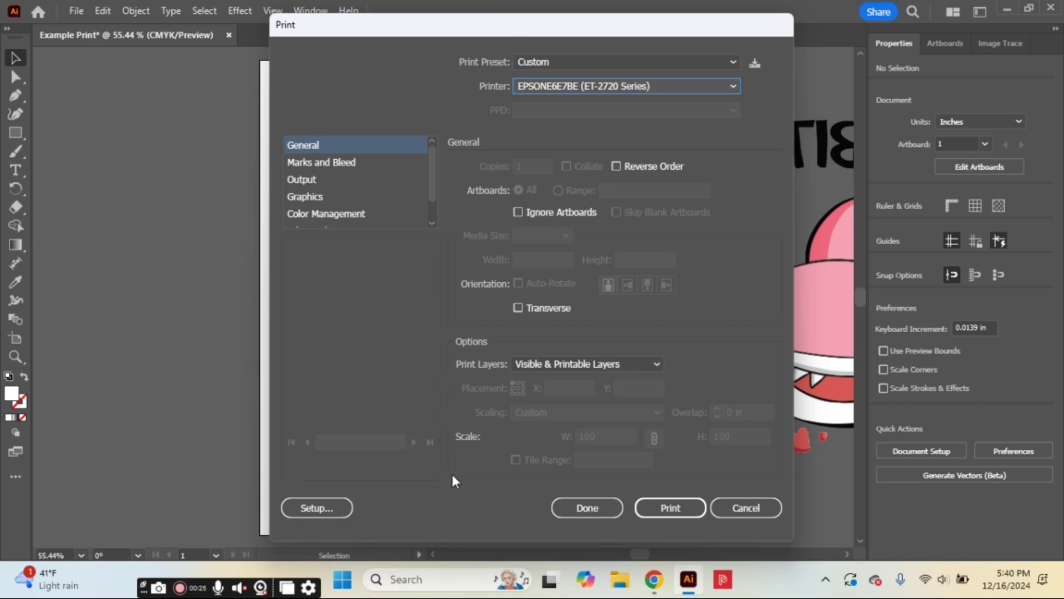
Step: Open the operating system's print setup and select the EPSONE6E7BE (ET-2720 Series) printer there
click(348, 523)
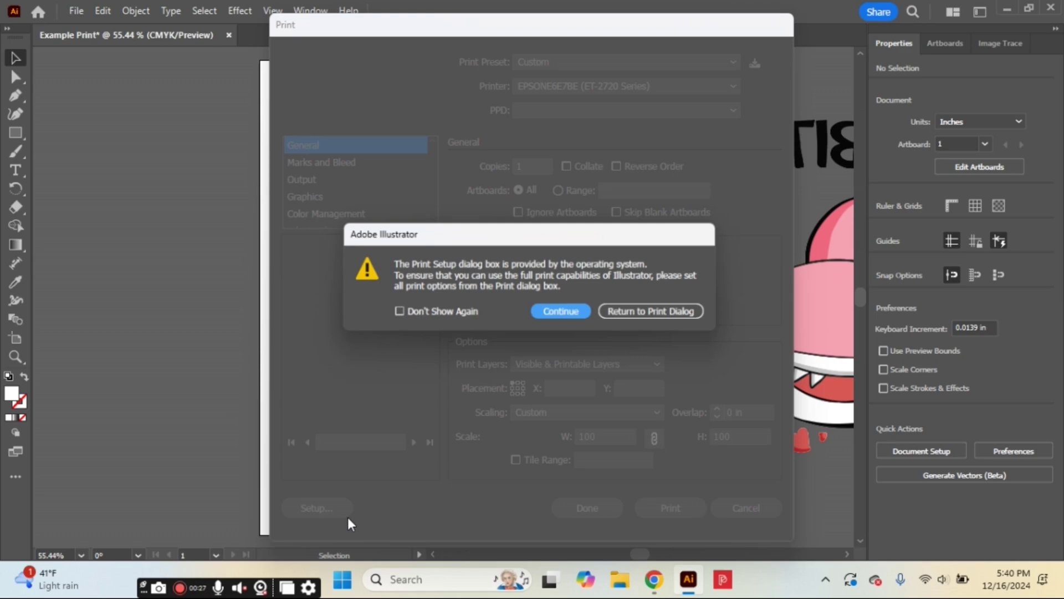
click(558, 318)
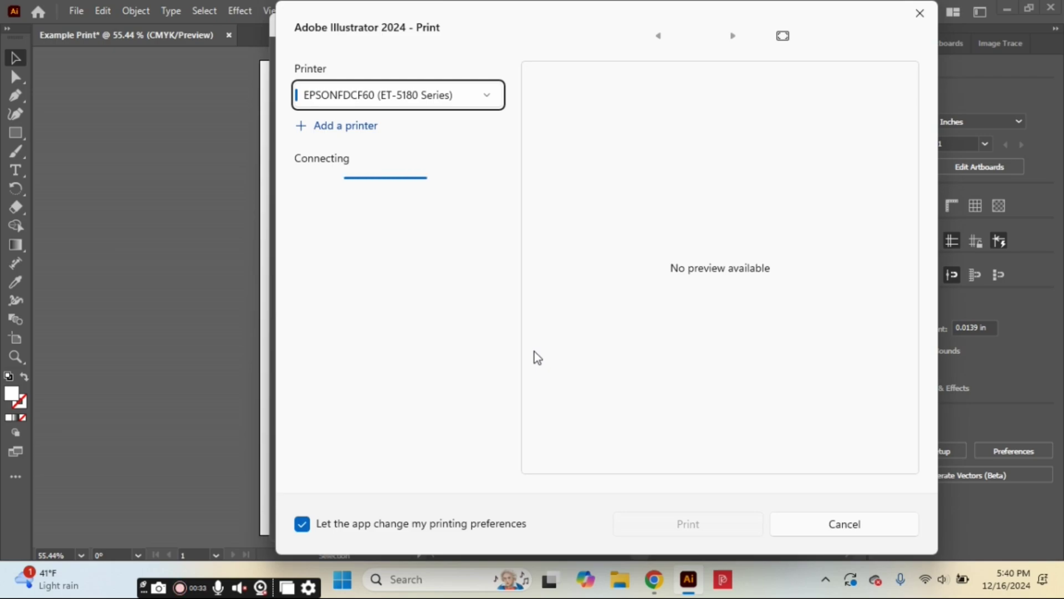
click(488, 97)
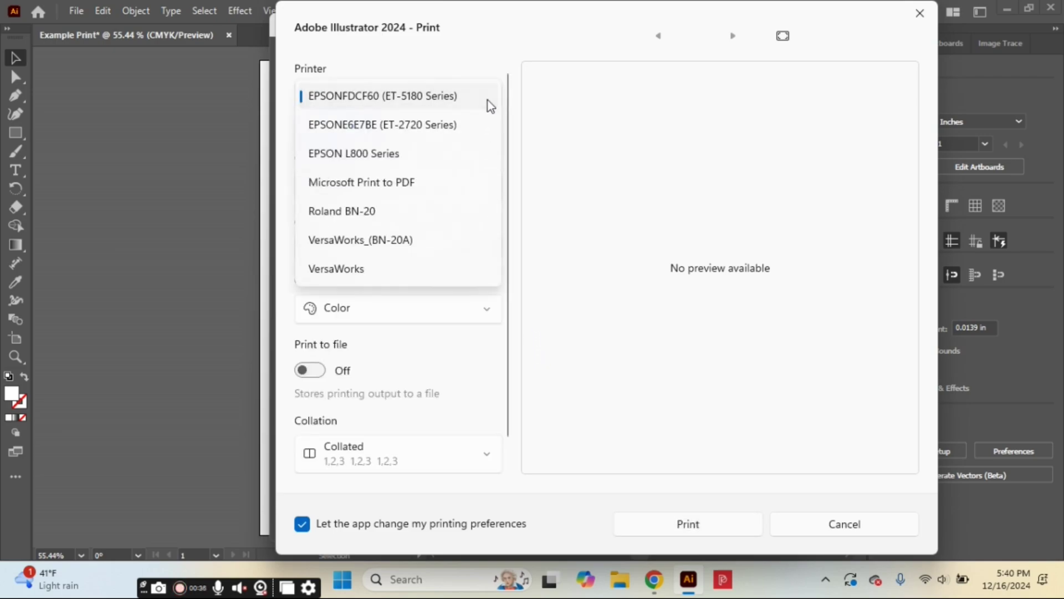
click(473, 124)
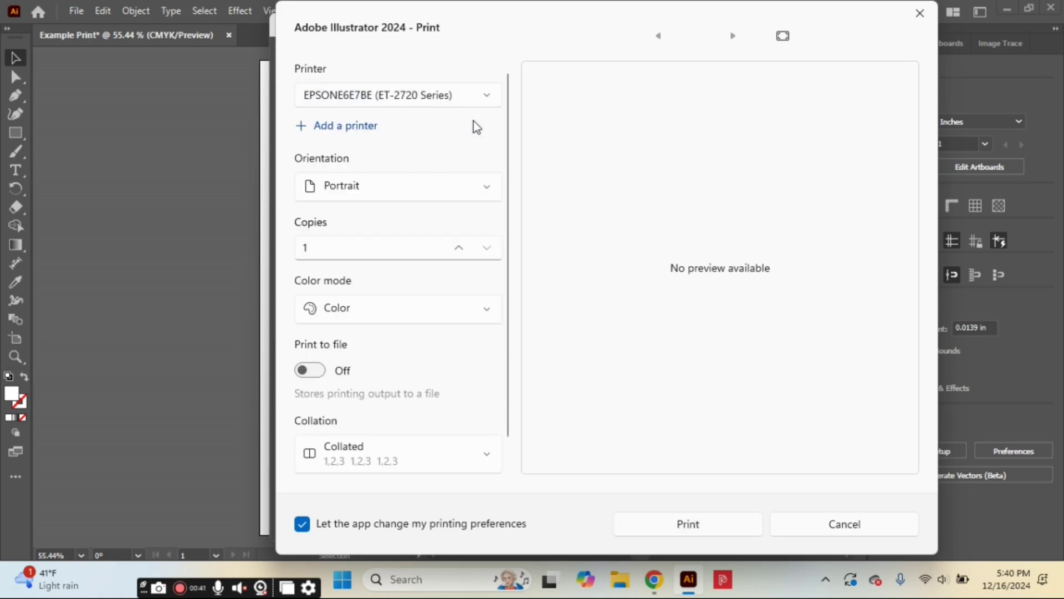
Step: Review the ET-2720's layout, paper/quality and advanced preferences without changing them, and accept the system print setup
scroll(473, 120, down, 2)
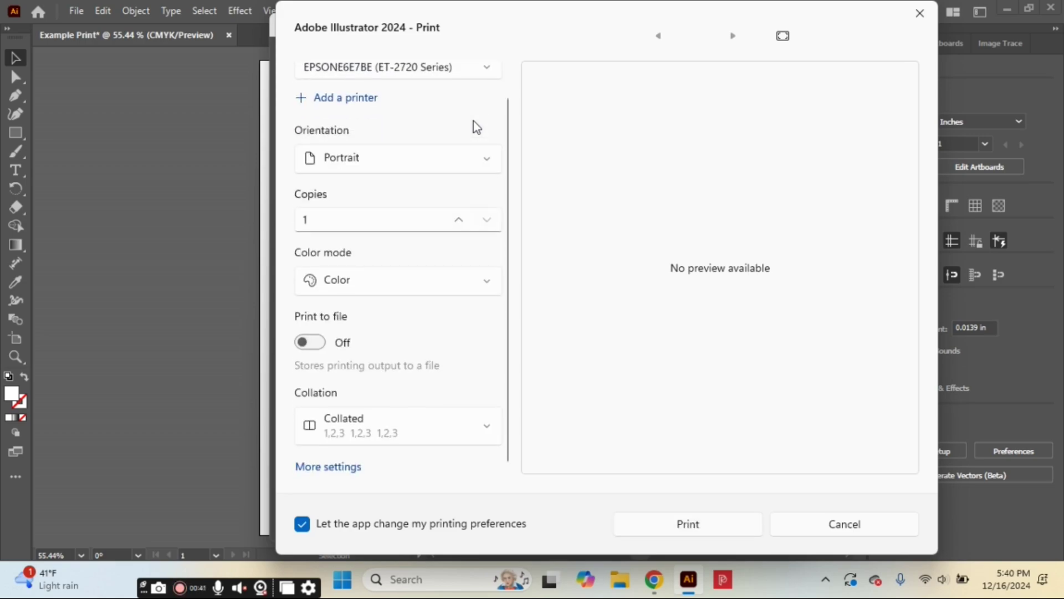
click(343, 467)
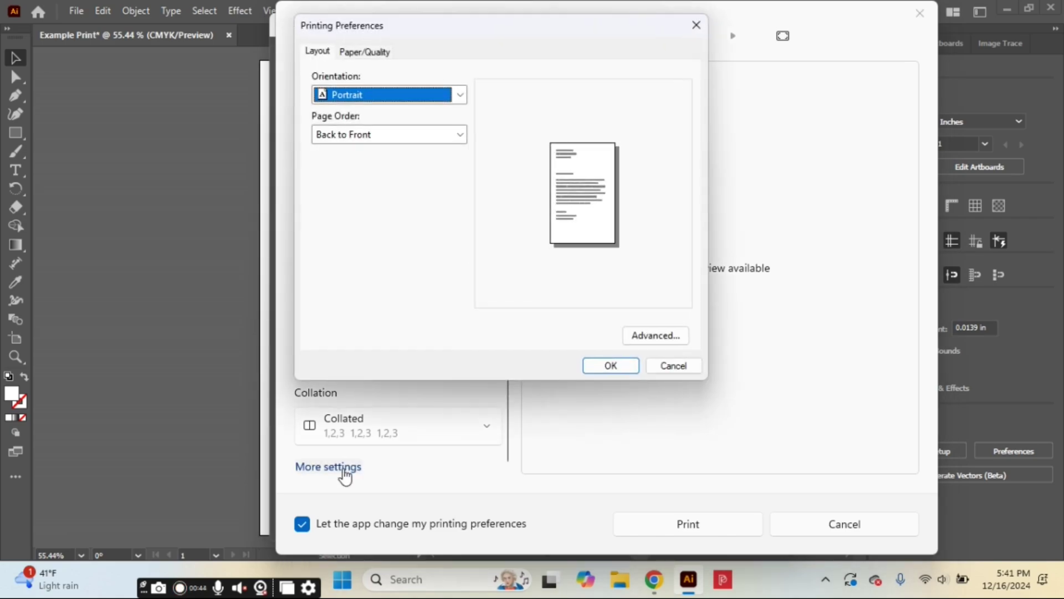
click(370, 51)
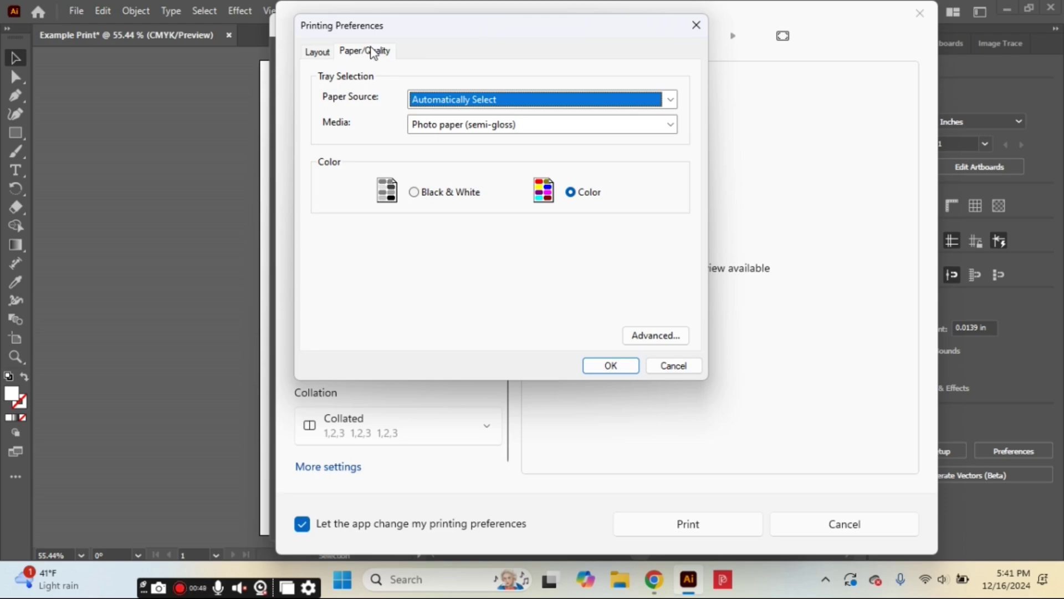
click(644, 339)
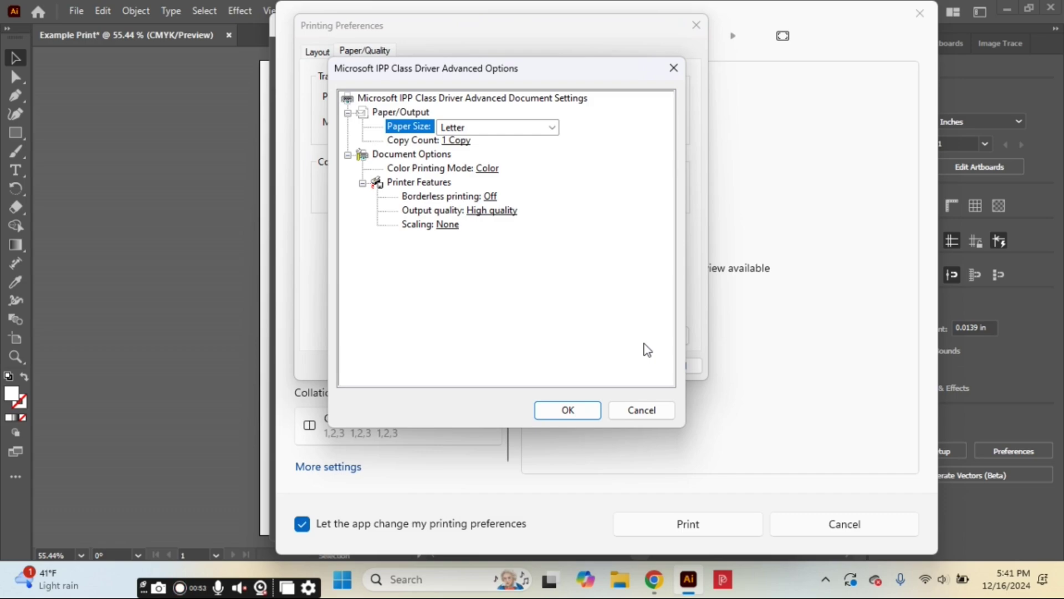
click(651, 417)
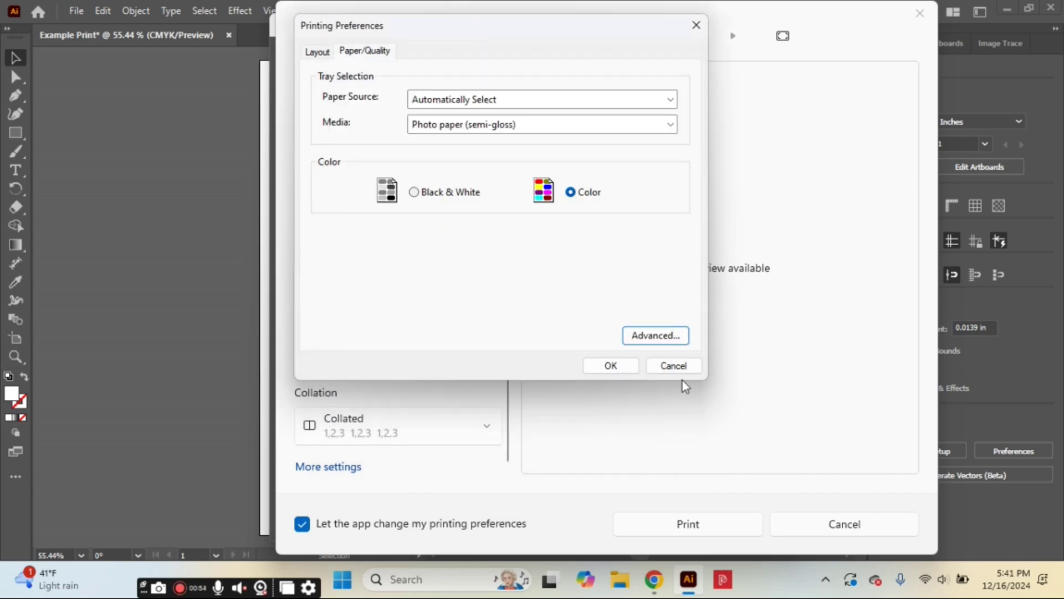
click(683, 370)
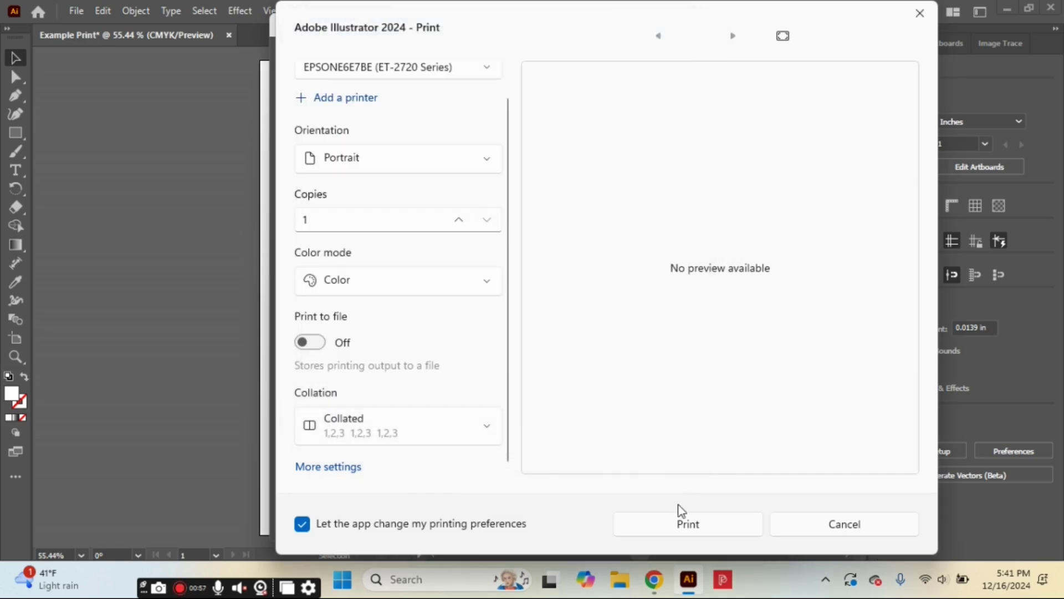
click(680, 526)
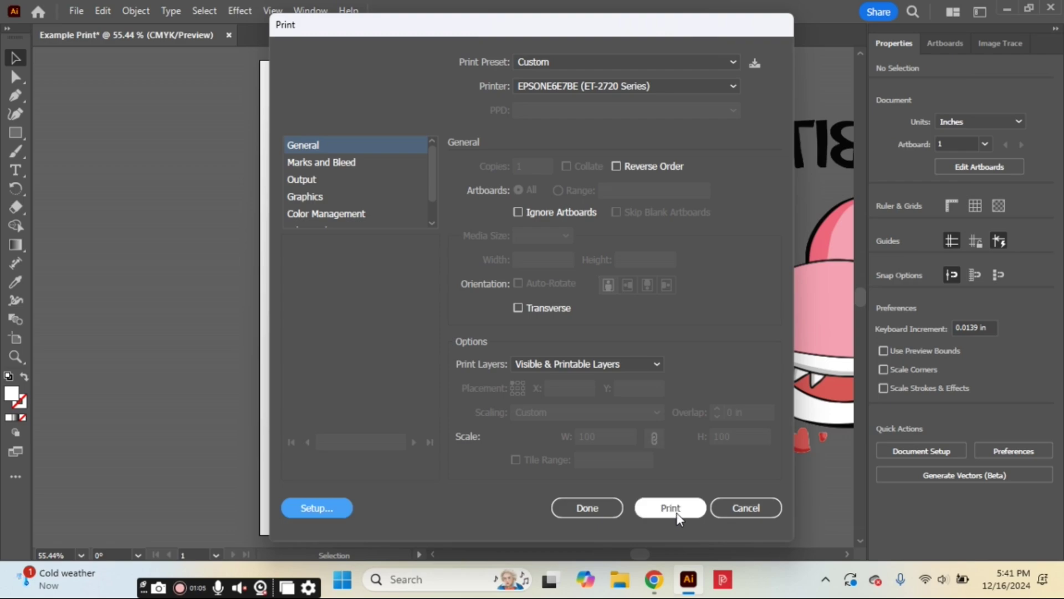
Step: Close the print settings without printing, move the Jingle All The Way wrap off the artboard, and place the Love Bites shark design on it
click(737, 509)
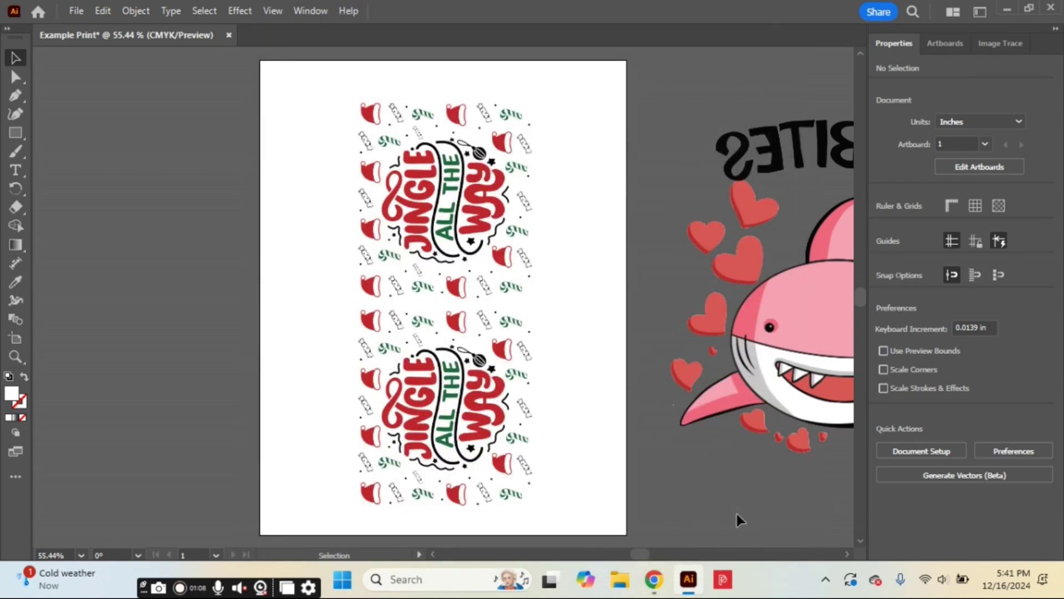
click(526, 463)
drag(500, 395, 173, 372)
drag(766, 381, 369, 387)
click(766, 307)
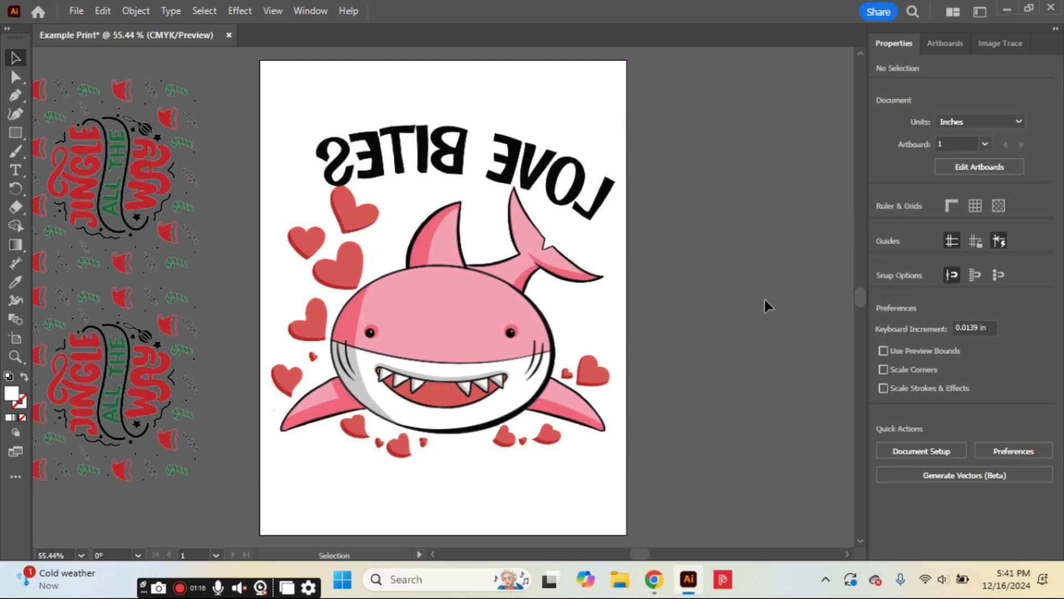
Step: Open the document's print settings, choose the EPSONE6E7BE (ET-2720 Series) printer, and close the settings without printing
click(121, 83)
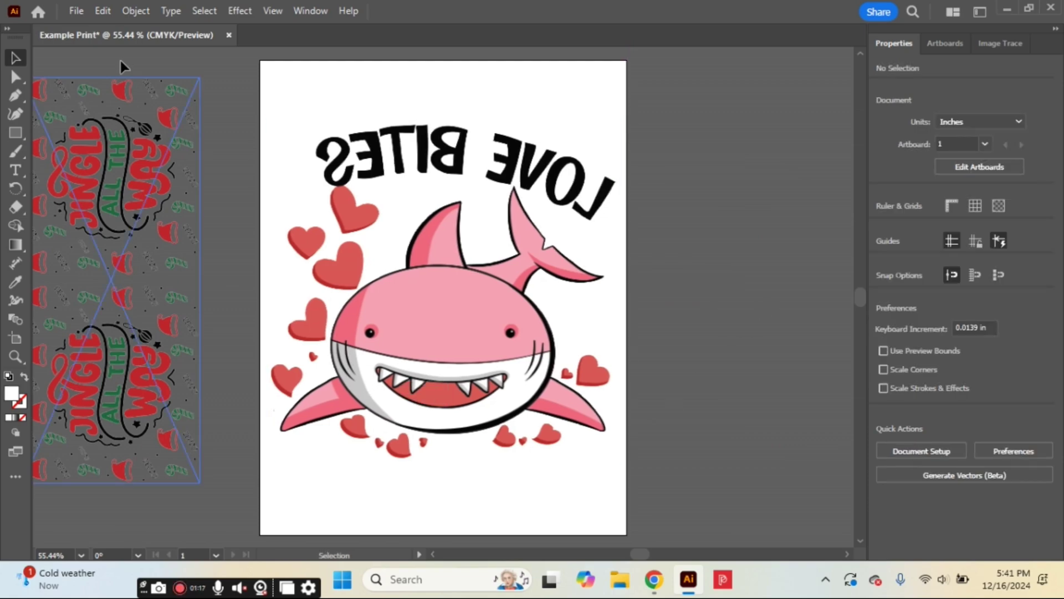
click(77, 11)
click(126, 510)
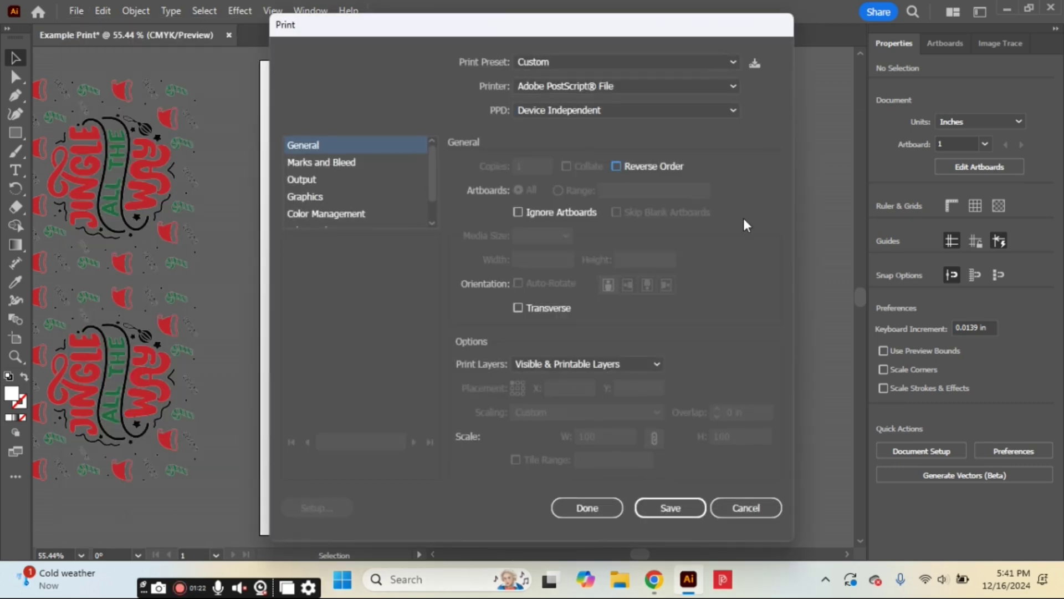
click(731, 87)
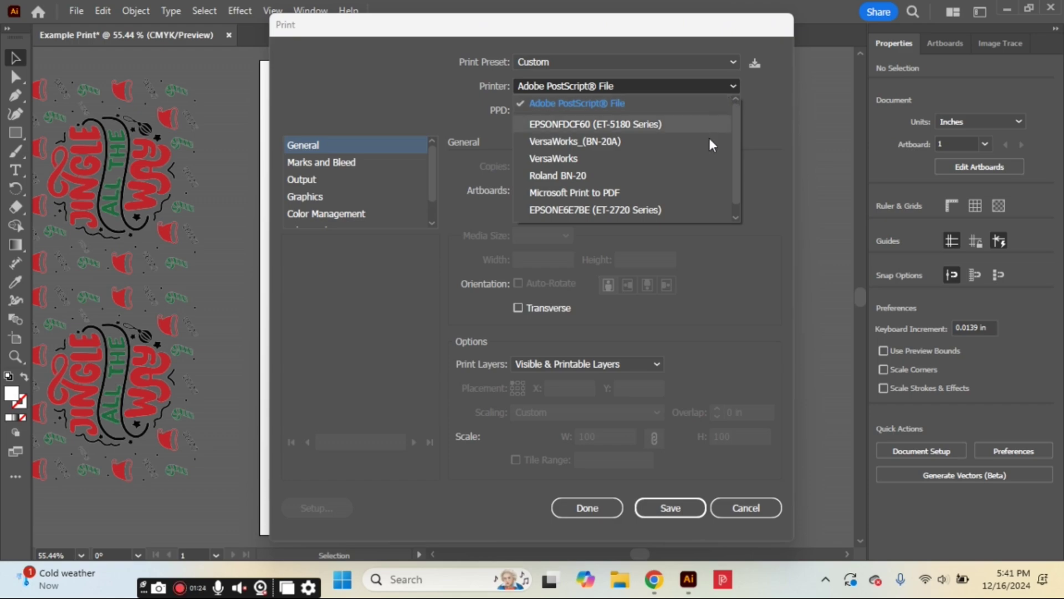
click(687, 205)
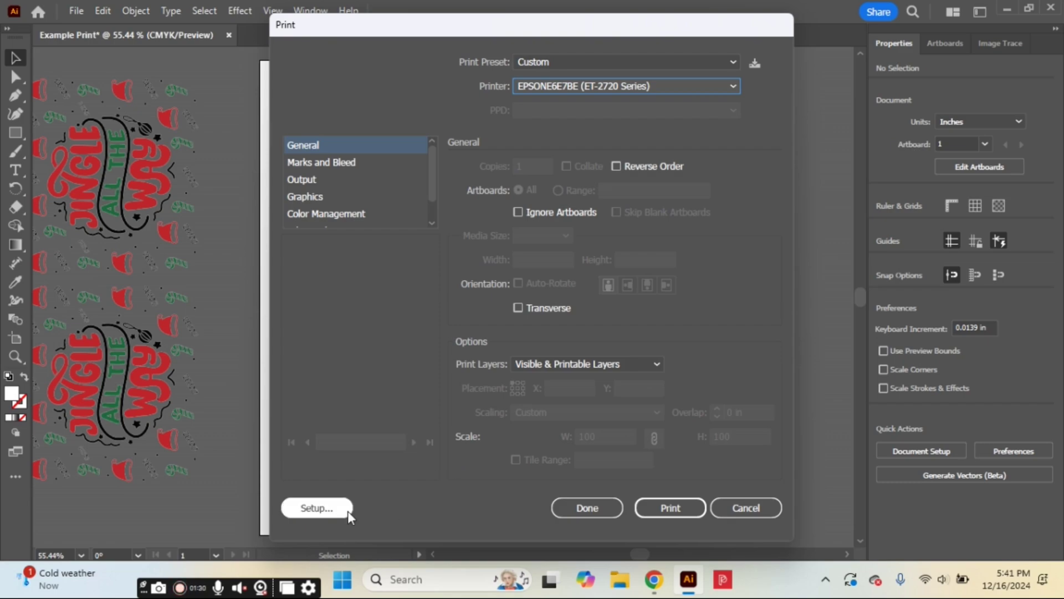
click(720, 513)
Step: Move the Love Bites shark design off the artboard to its right side and deselect it
drag(423, 399, 802, 400)
click(693, 512)
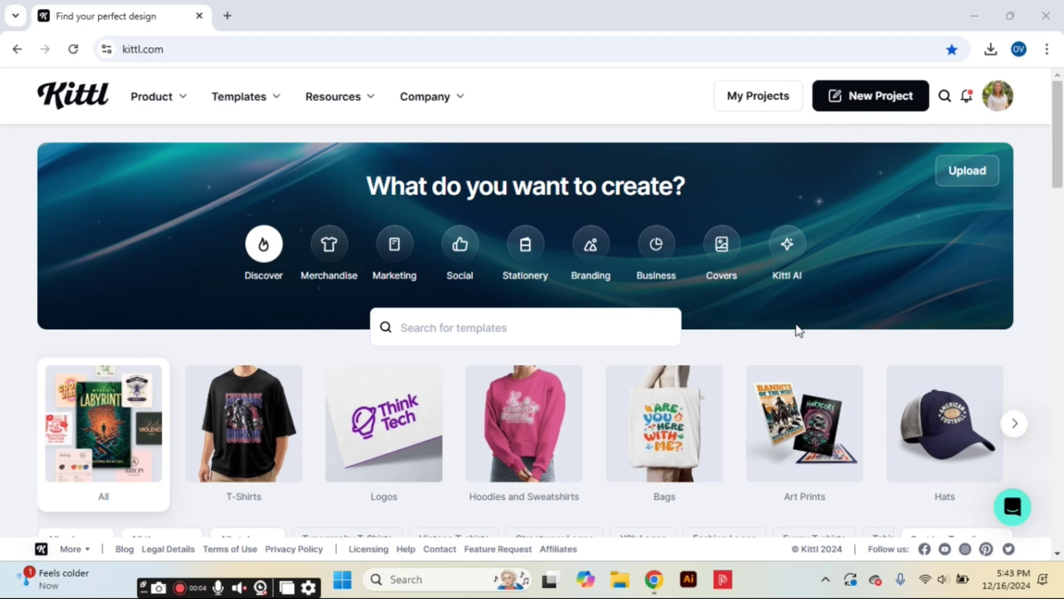
Step: Look over the templates on Kittl's home page and start a new project
scroll(1062, 158, down, 2)
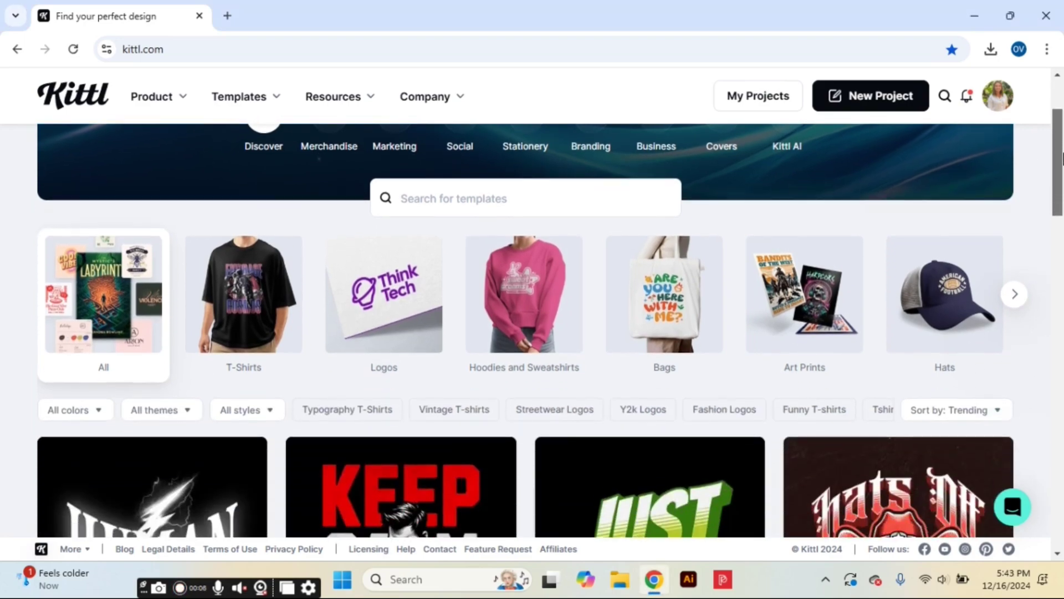
mouse_move(1062, 159)
mouse_down()
mouse_move(1062, 380)
mouse_move(1063, 178)
mouse_up()
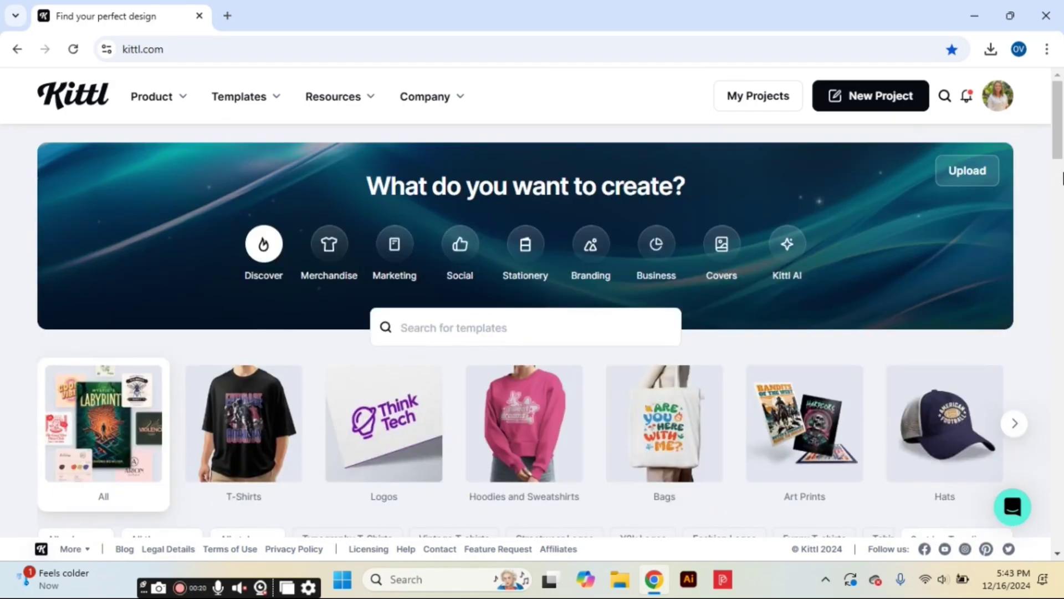
click(855, 100)
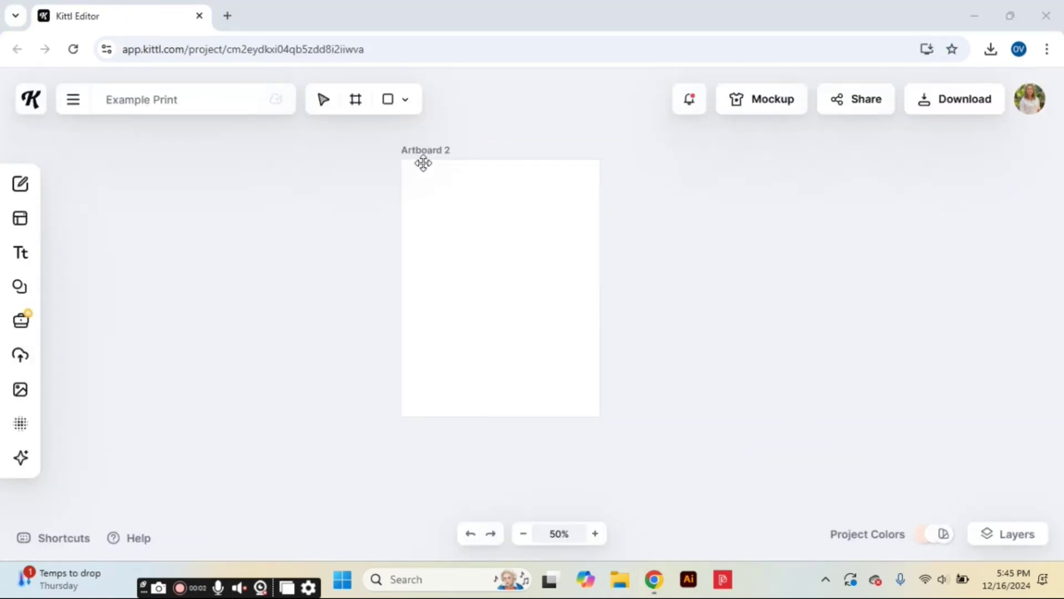
Step: Select the 8.5 × 11 in Artboard 2, shift it slightly downward on the canvas, and deselect it
mouse_move(424, 147)
mouse_down()
mouse_move(454, 199)
mouse_move(481, 191)
mouse_move(439, 150)
mouse_move(383, 181)
mouse_move(442, 216)
mouse_move(450, 181)
mouse_move(432, 166)
mouse_up()
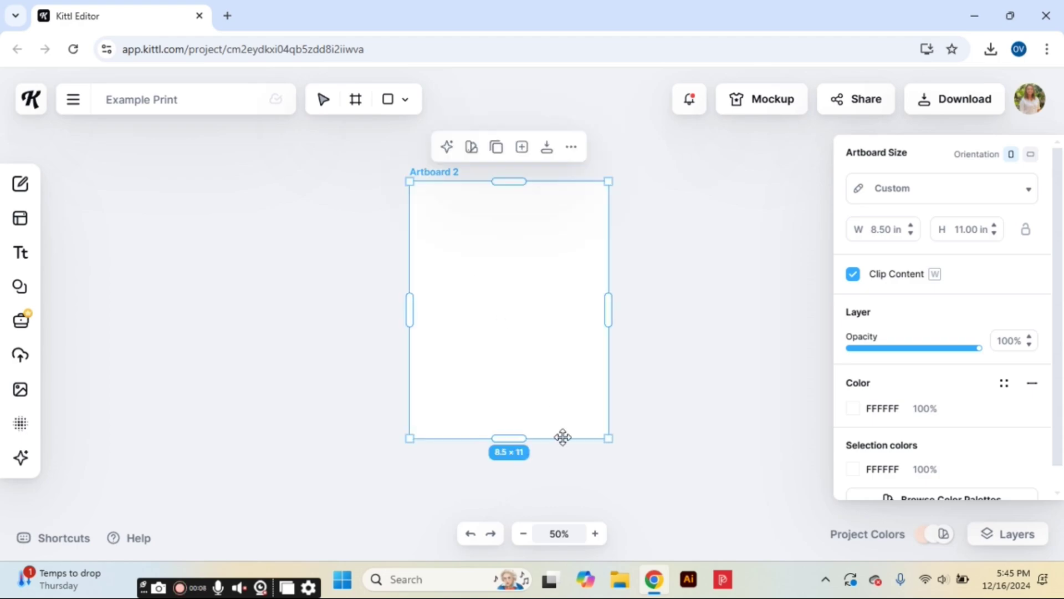
click(596, 534)
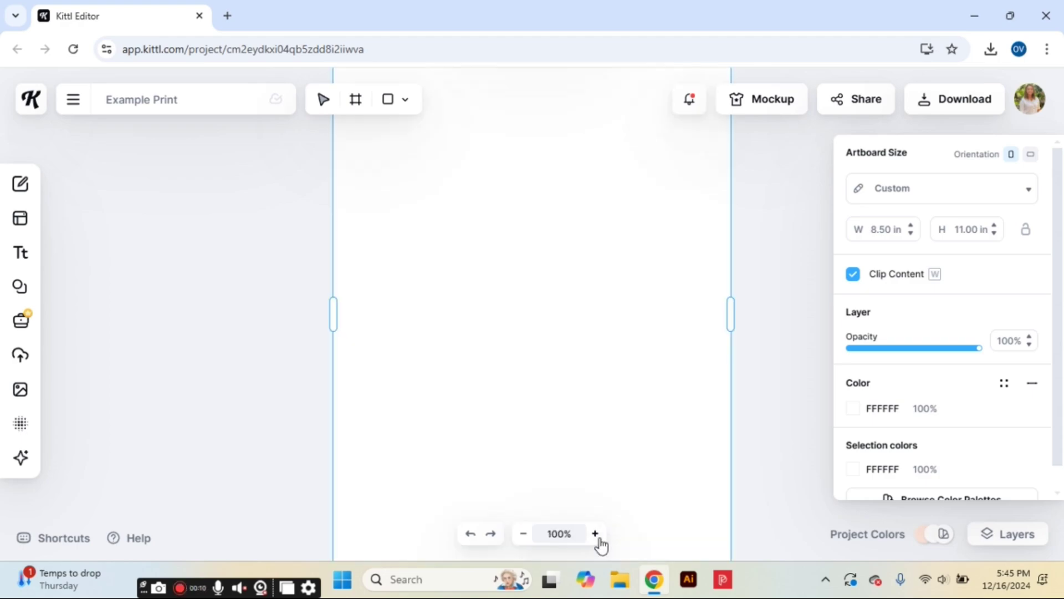
click(522, 538)
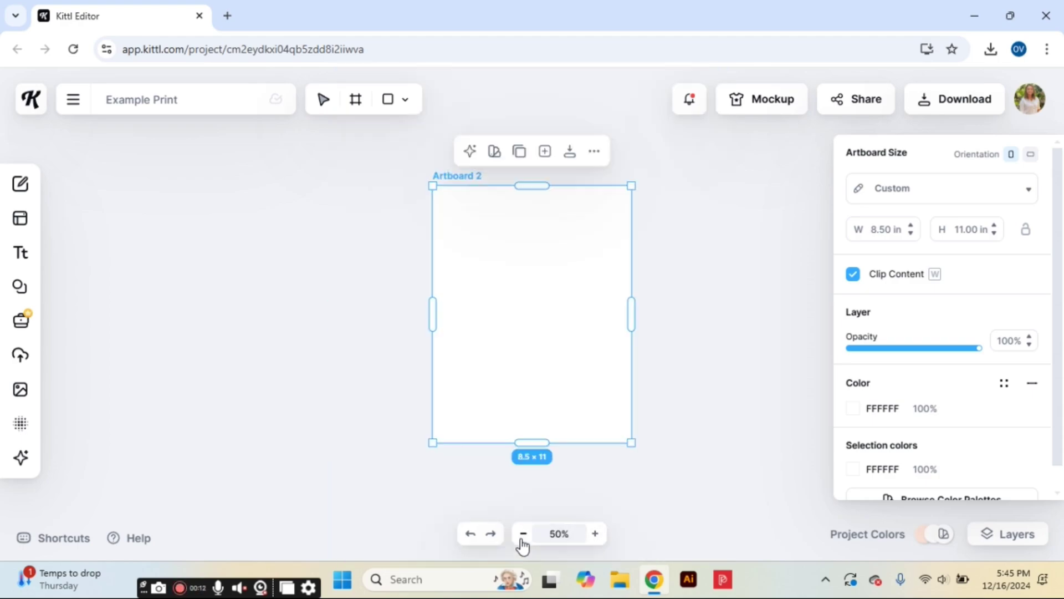
drag(454, 176, 447, 192)
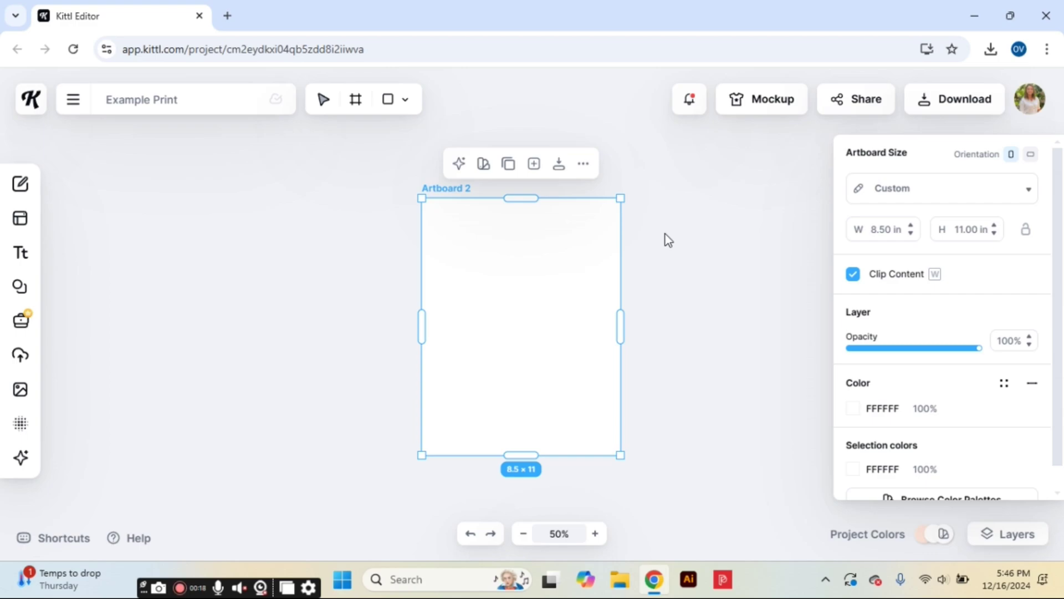
click(660, 268)
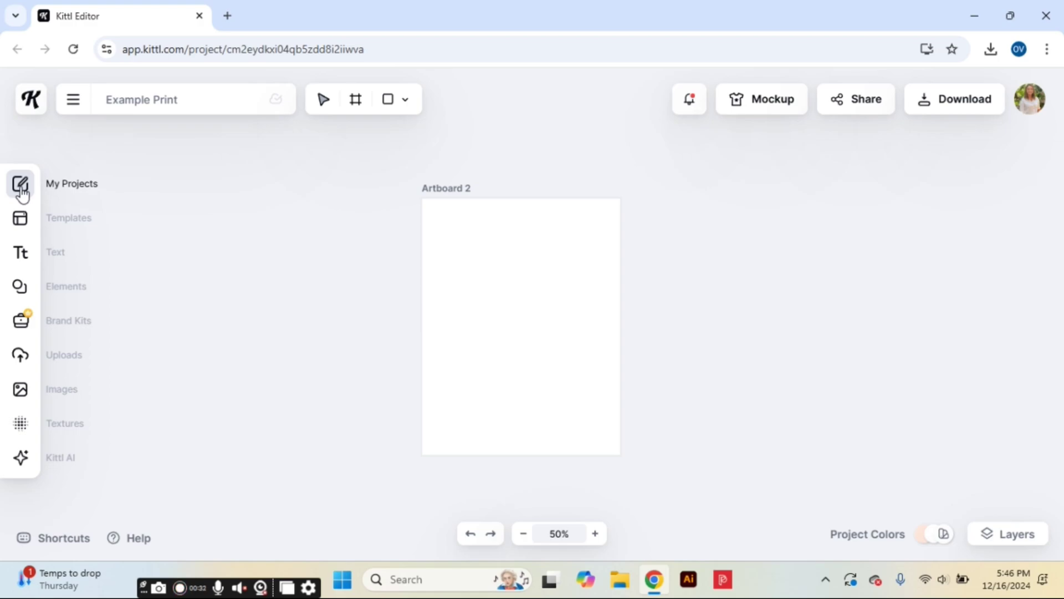
Step: Browse the T-Shirts template collection and add the Merry Christmas template with Santa on a skateboard to the project
click(21, 219)
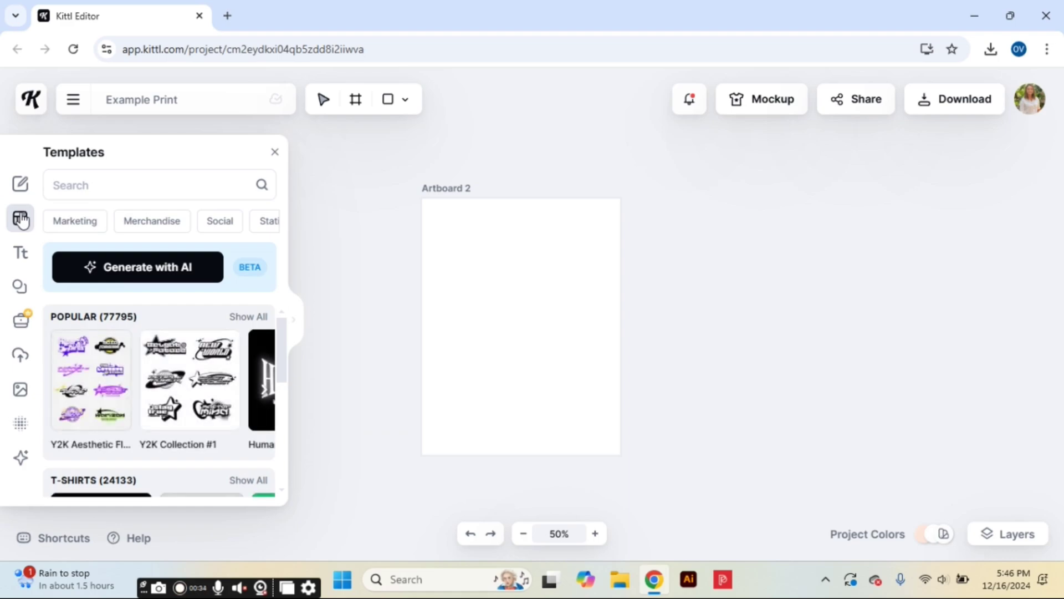
scroll(142, 359, down, 3)
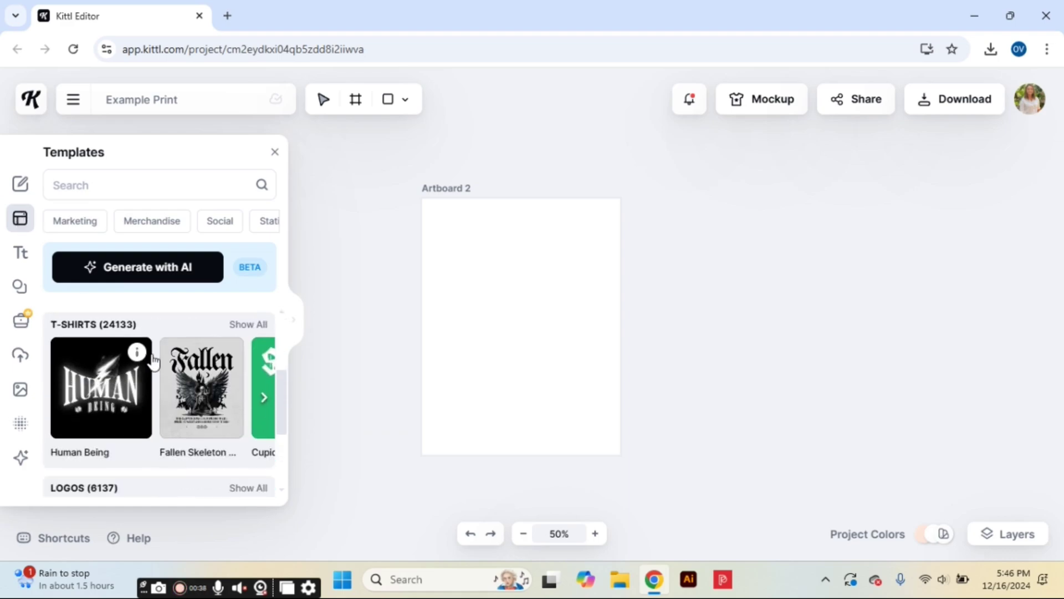
click(247, 325)
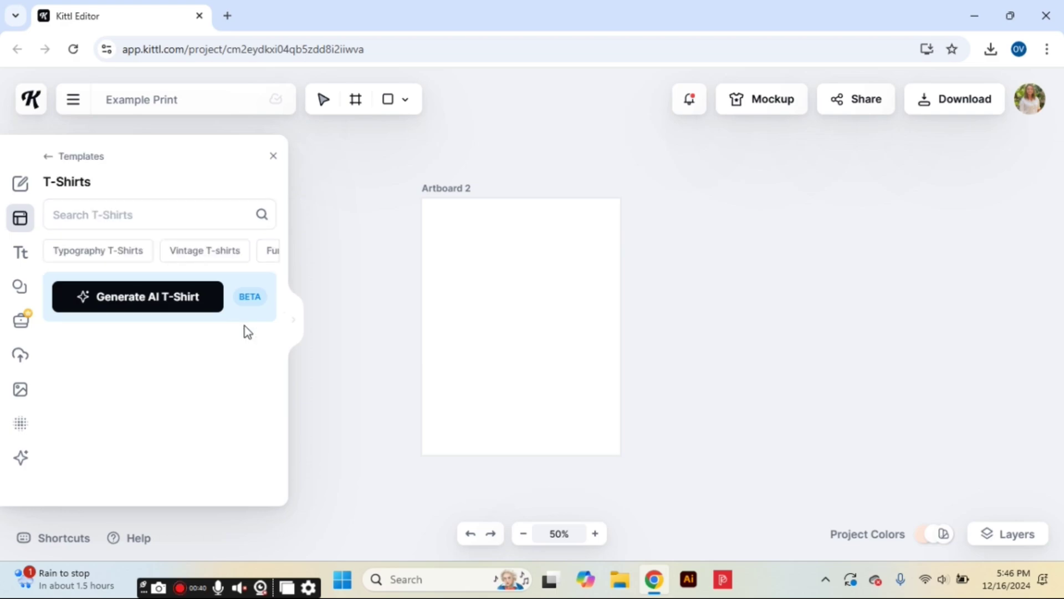
scroll(233, 384, down, 2)
scroll(232, 385, down, 4)
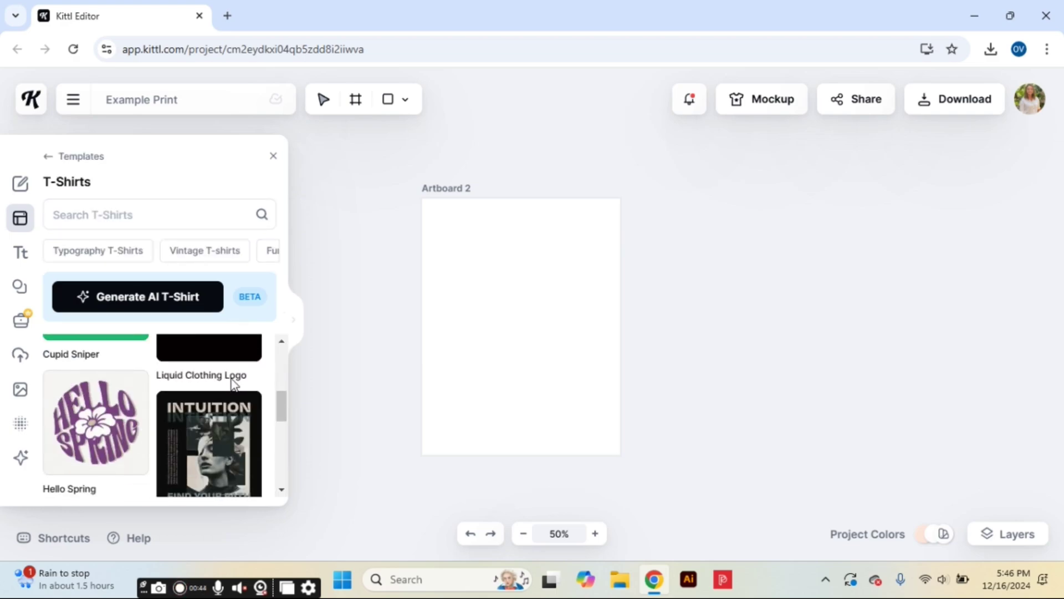
scroll(232, 382, down, 6)
scroll(233, 385, down, 2)
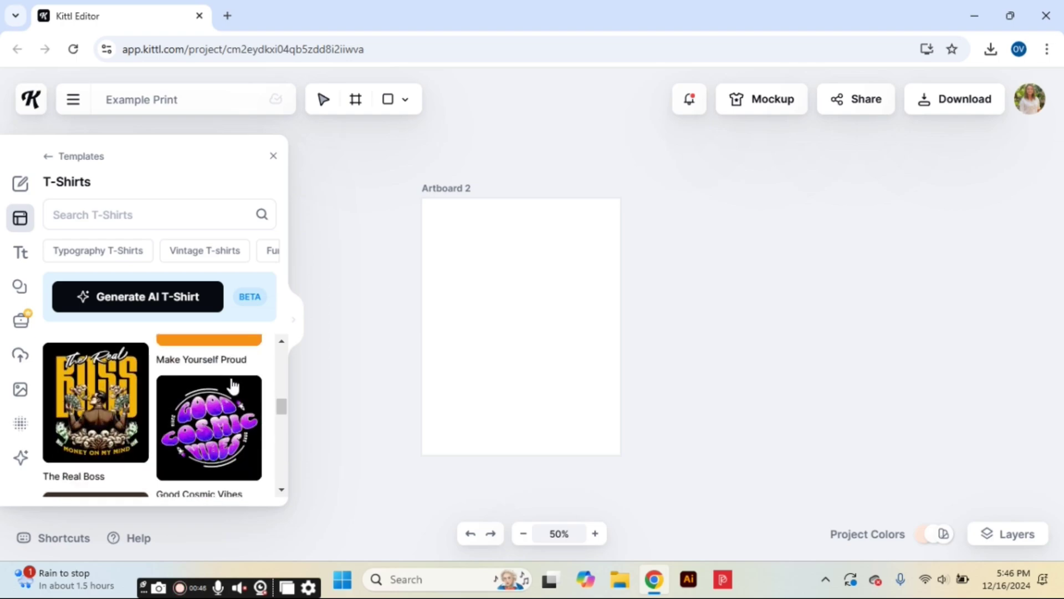
mouse_move(232, 385)
scroll(233, 385, down, 4)
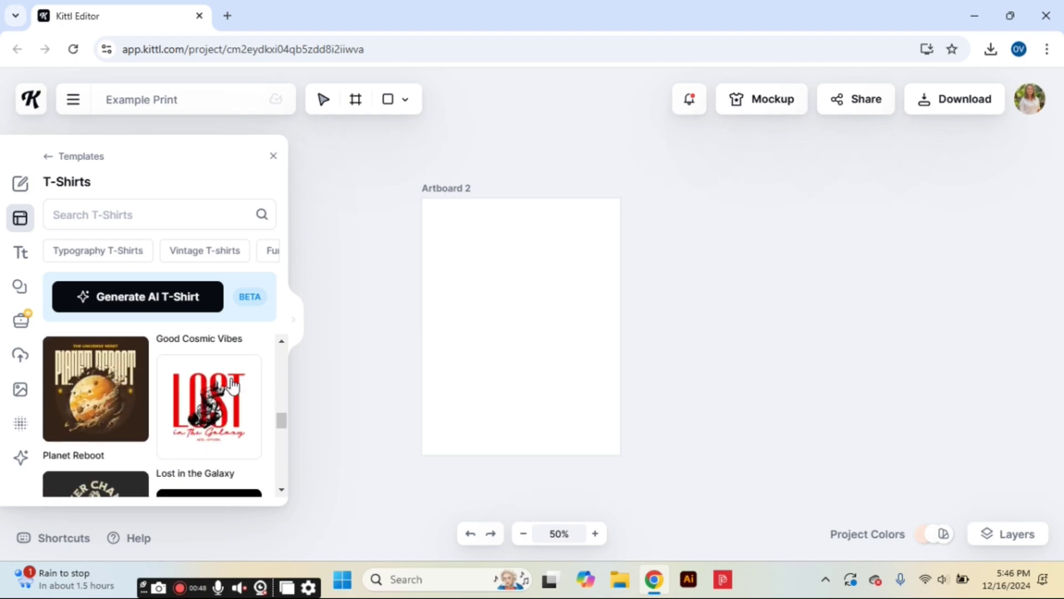
scroll(233, 385, down, 6)
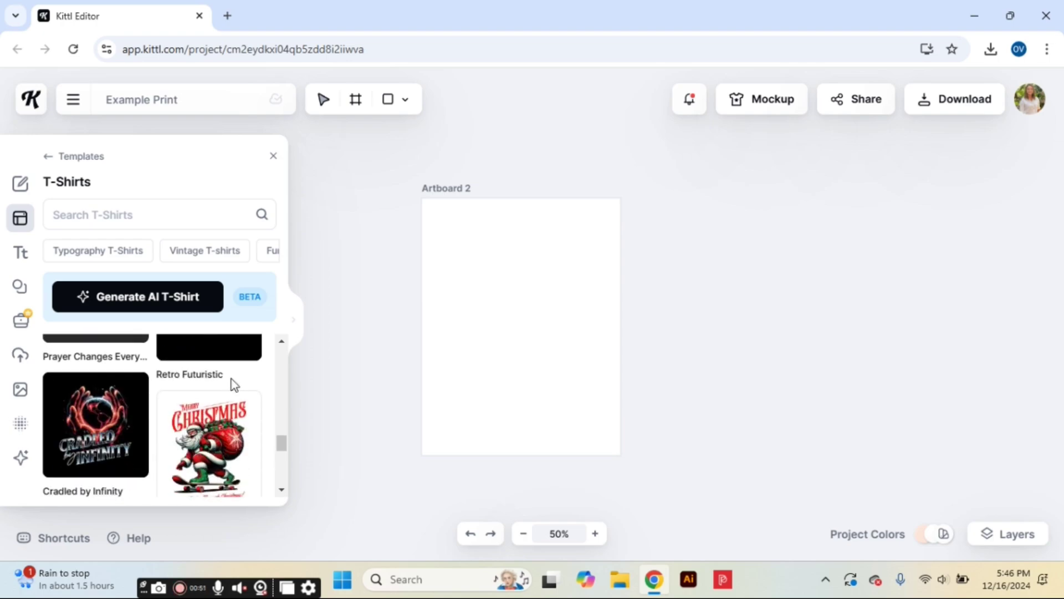
click(217, 441)
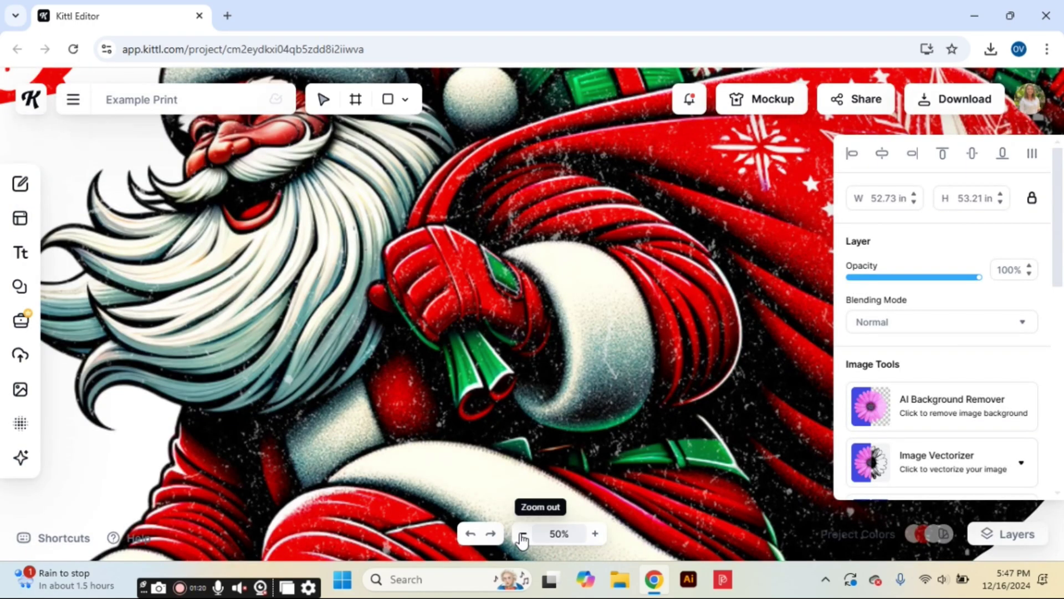
Step: Group all elements of the Merry Christmas Santa design and move the group off the T-Shirt artboard, to the left of both artboards
click(522, 534)
click(522, 535)
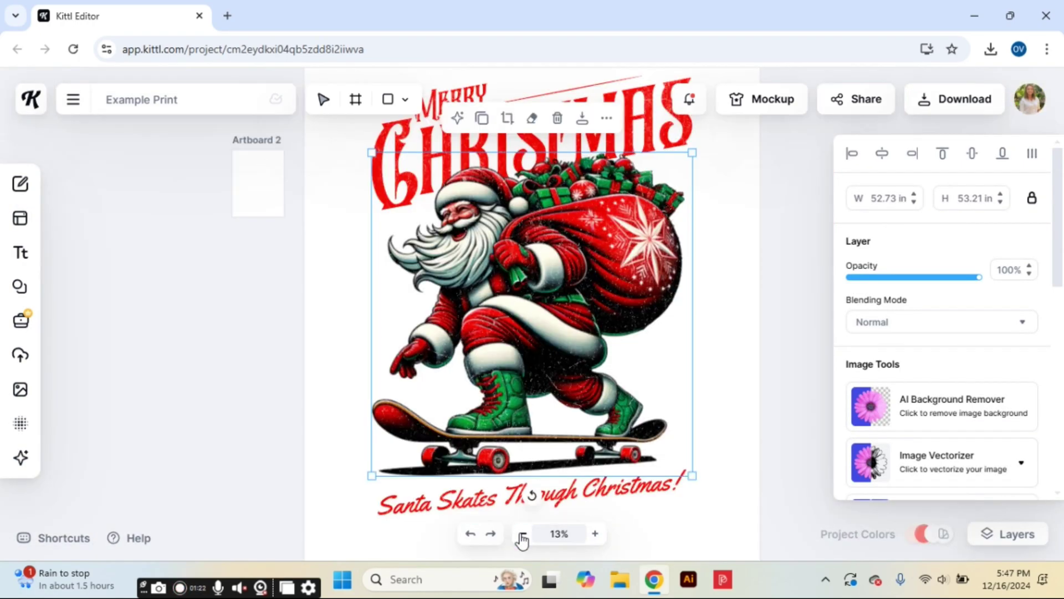
click(521, 534)
click(698, 395)
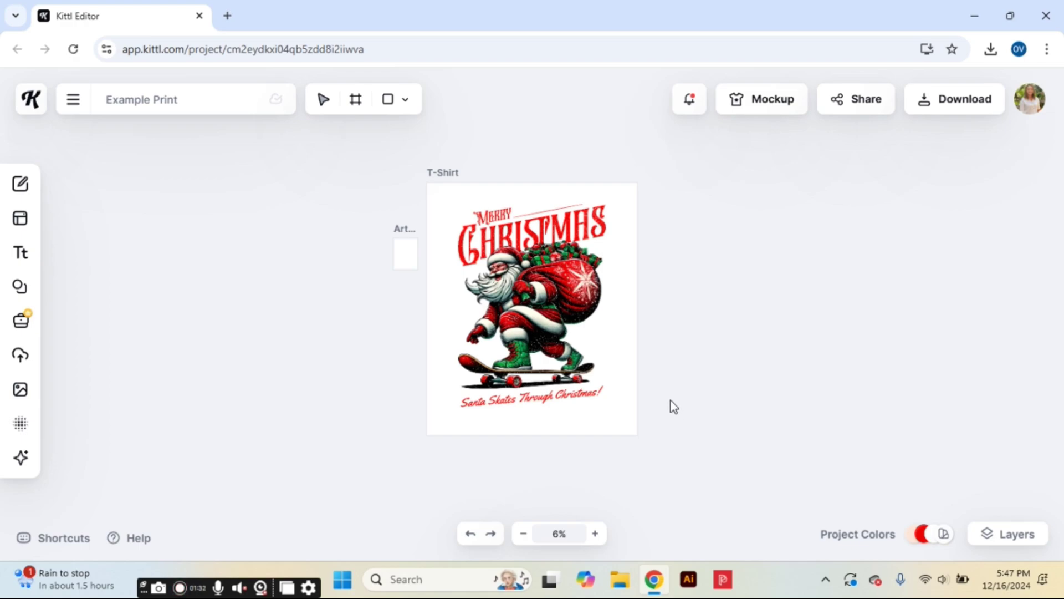
drag(671, 400, 425, 215)
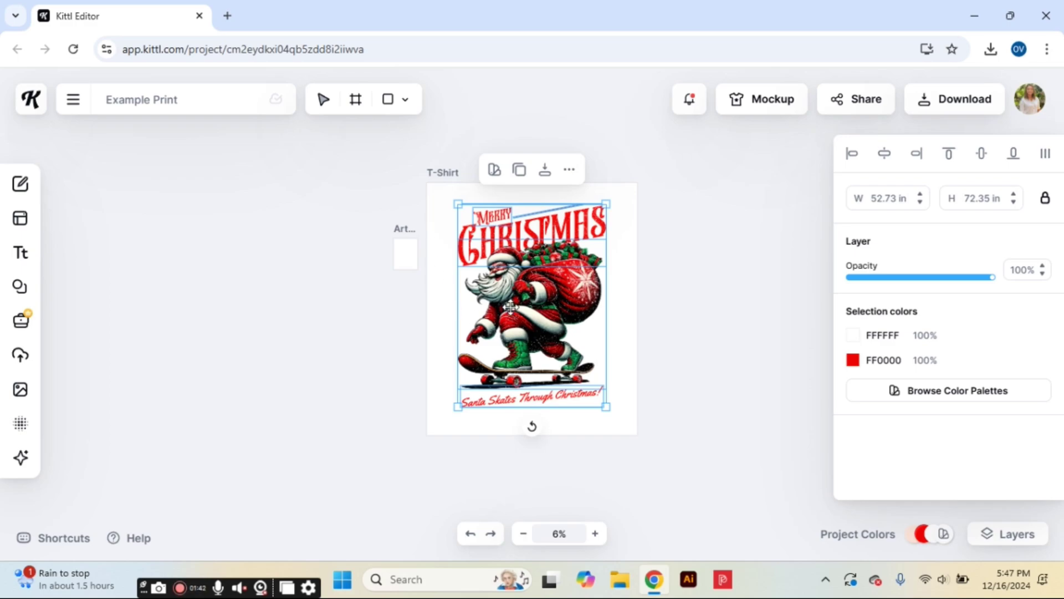
right_click(513, 314)
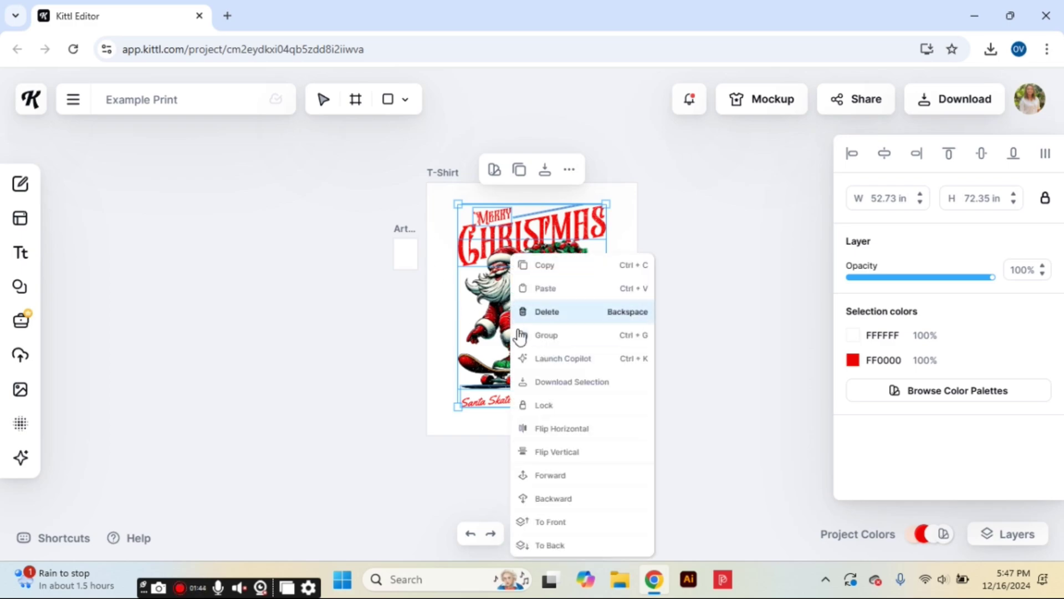
click(532, 335)
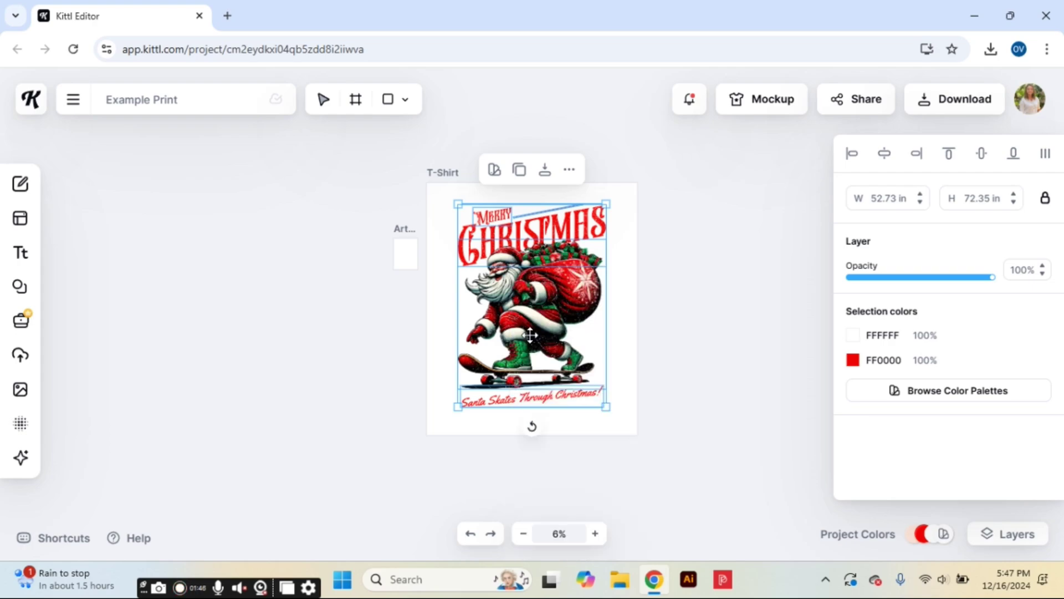
drag(553, 302, 291, 317)
click(399, 382)
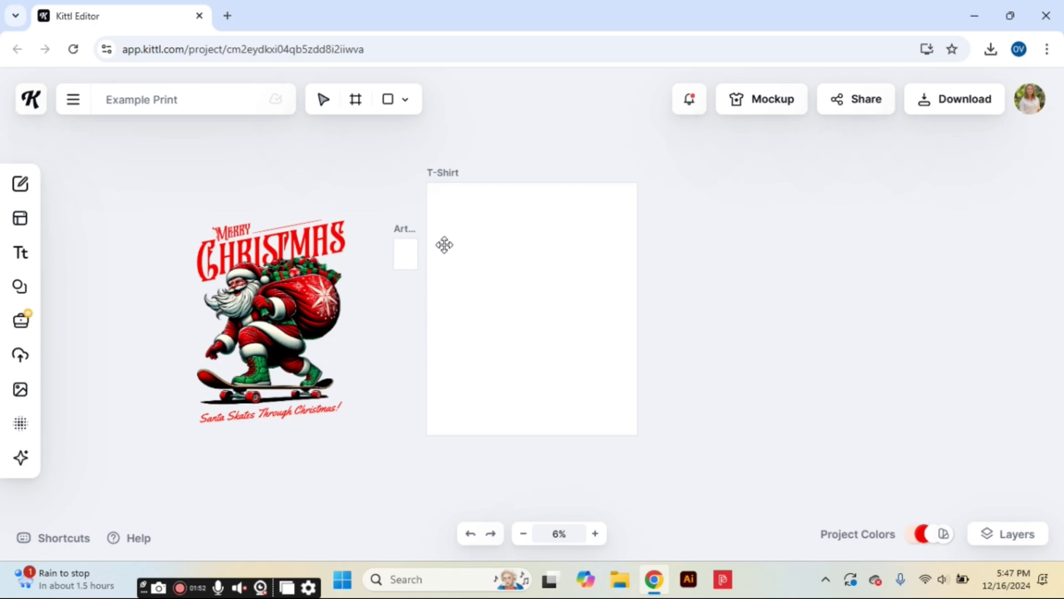
Step: Delete the empty 75 × 90 in T-Shirt artboard
click(449, 174)
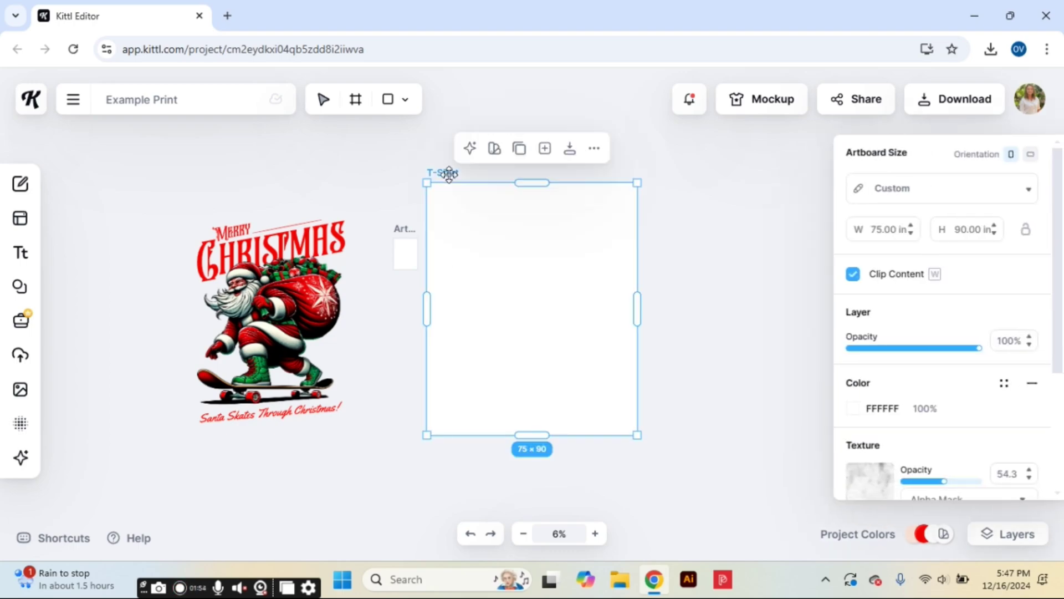
right_click(435, 226)
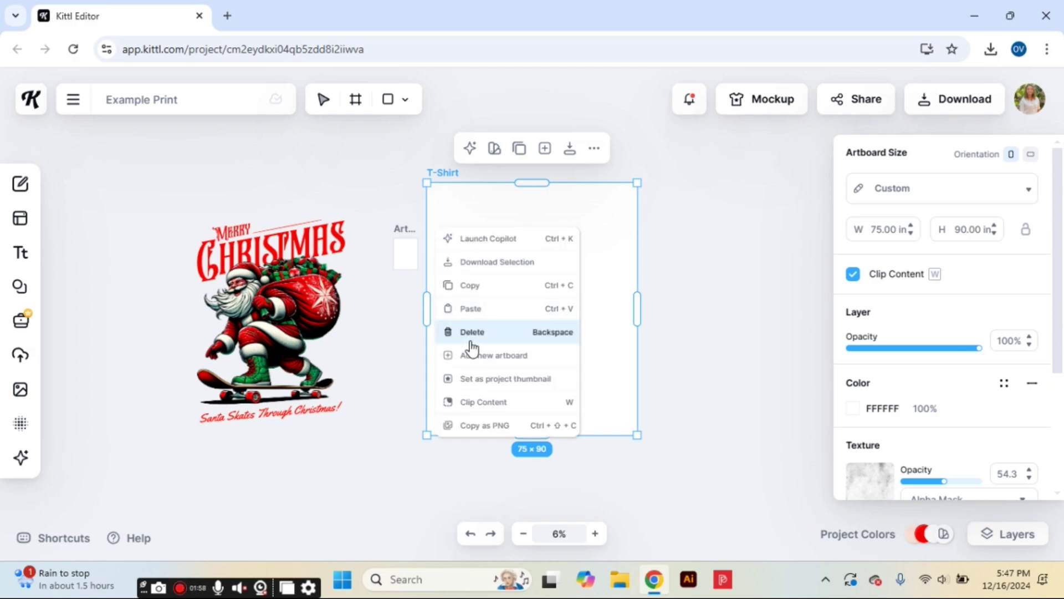
click(472, 333)
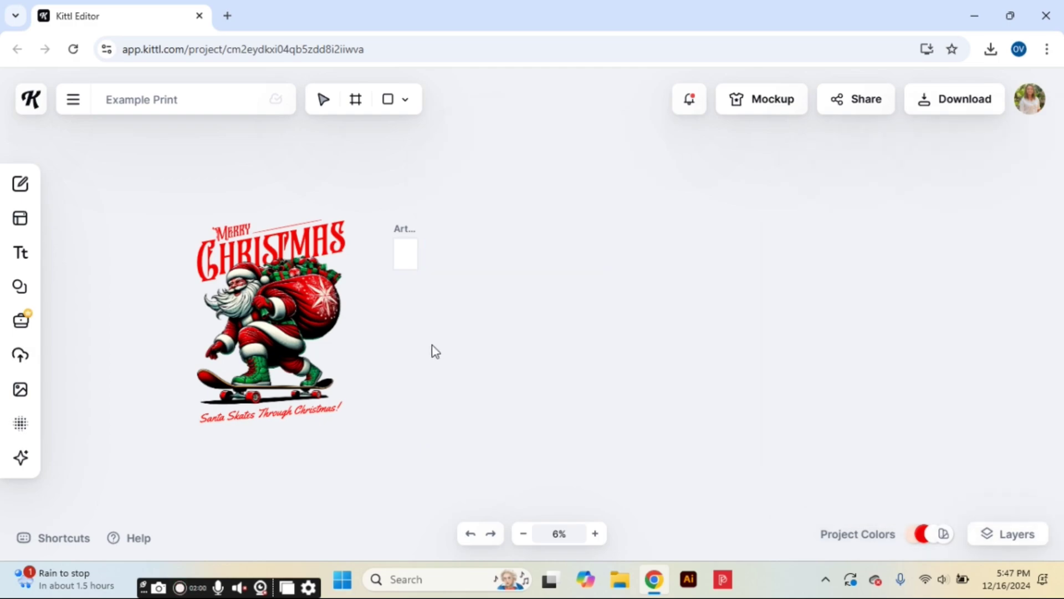
Step: Set the Merry Christmas Santa design's width to 8 in, keeping its proportions locked
click(299, 338)
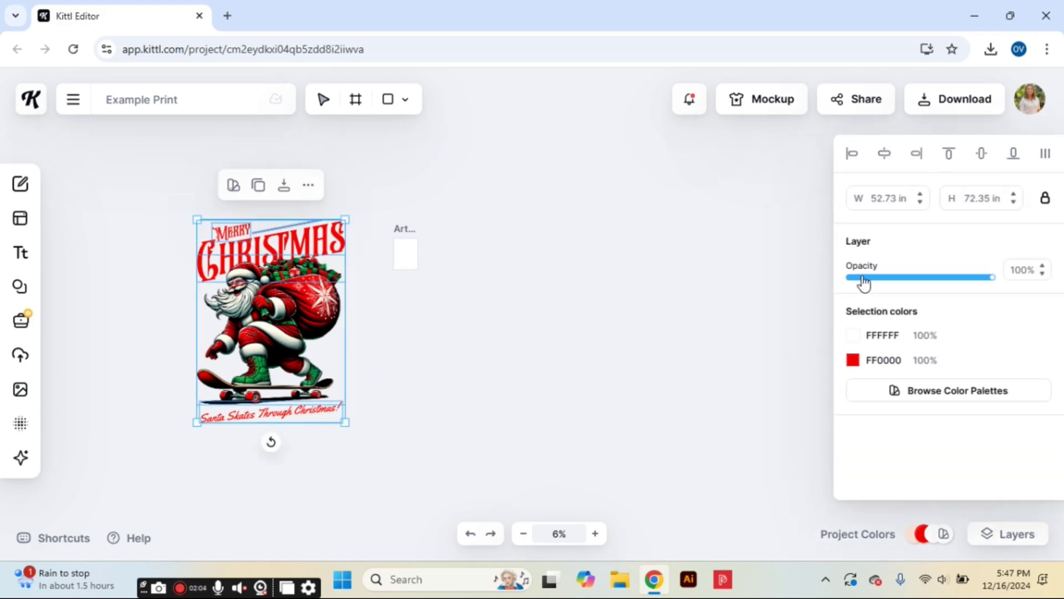
click(887, 200)
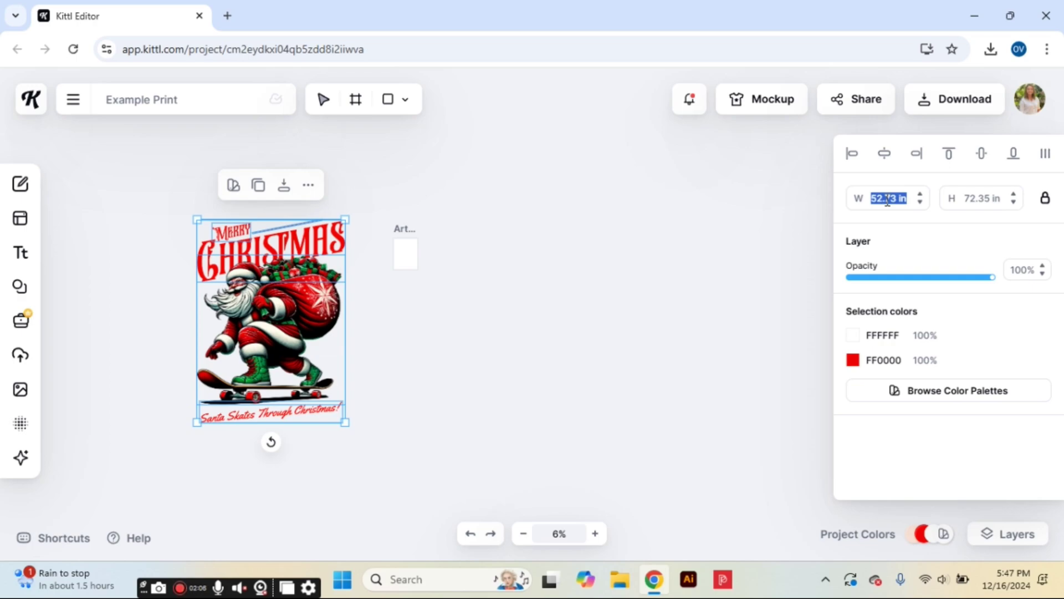
text(8)
key(Return)
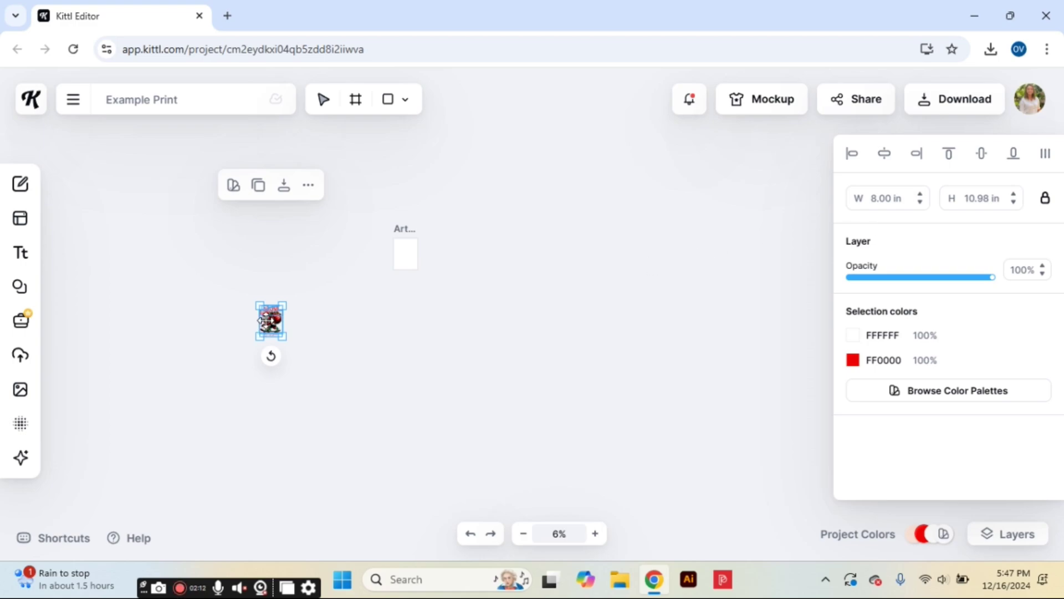
Step: Move the Merry Christmas Santa design onto Artboard 2 and centre it on the page
drag(262, 320, 397, 254)
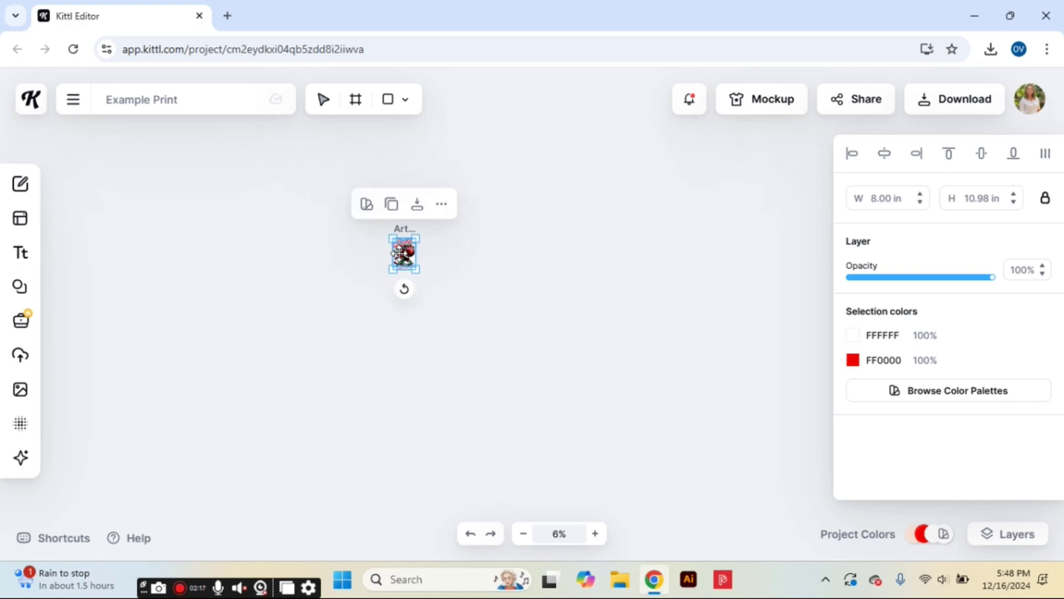
click(596, 533)
click(595, 533)
click(595, 534)
click(595, 533)
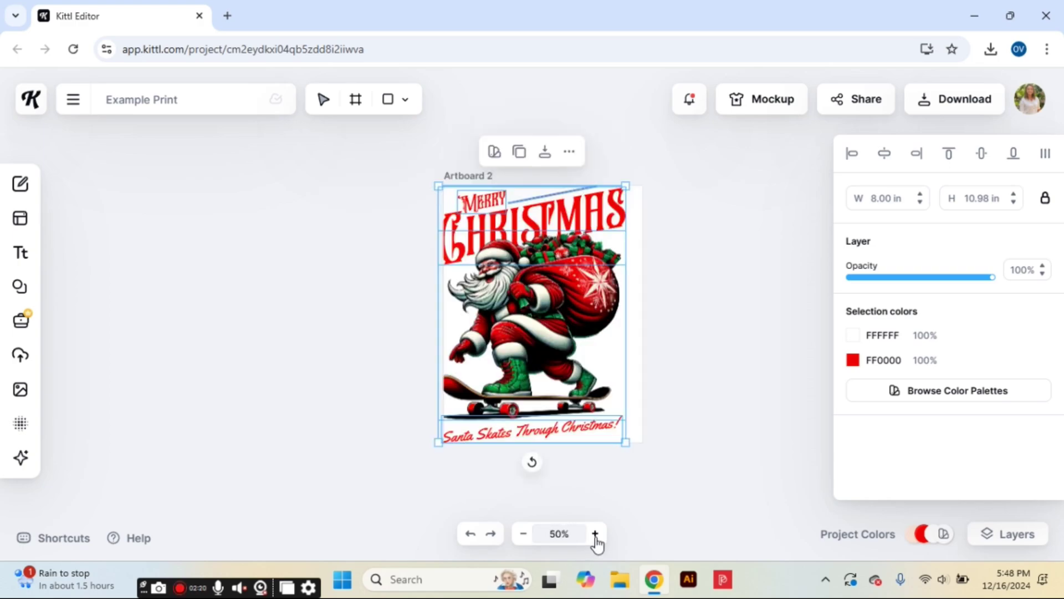
drag(524, 349, 536, 351)
click(536, 351)
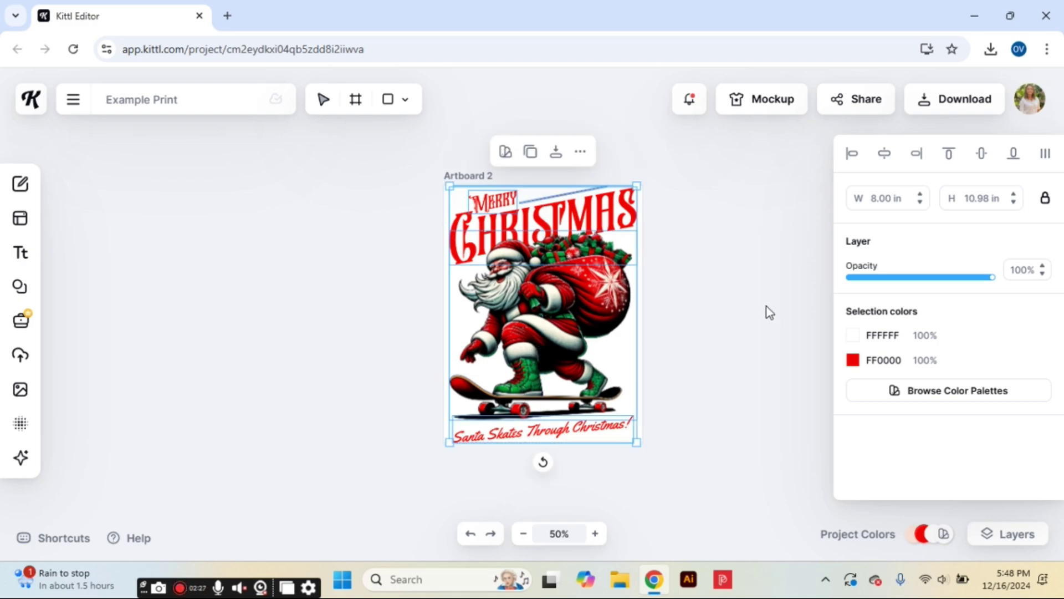
Step: Reduce the Merry Christmas Santa design's width to 7 in with its proportions locked
click(890, 201)
text(7)
key(Return)
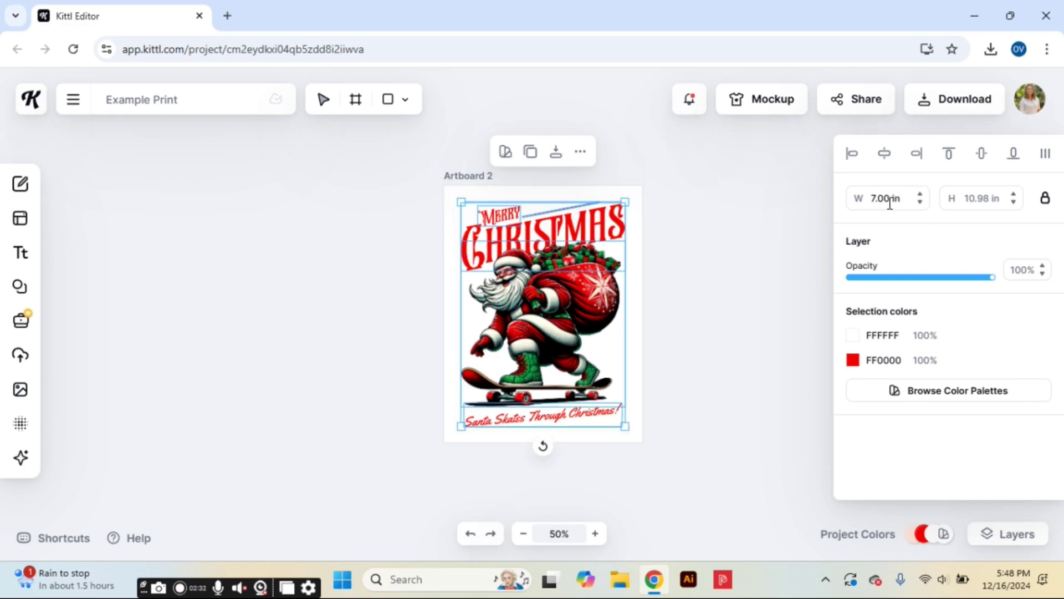
click(759, 329)
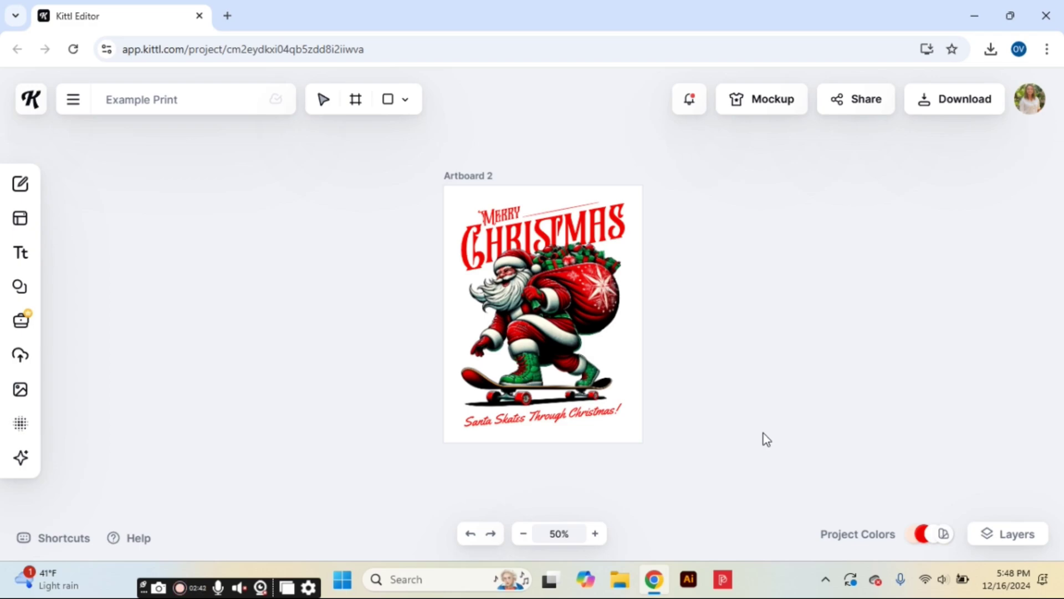
Step: Mirror the whole Merry Christmas Santa design horizontally for sublimation printing
drag(763, 432, 344, 208)
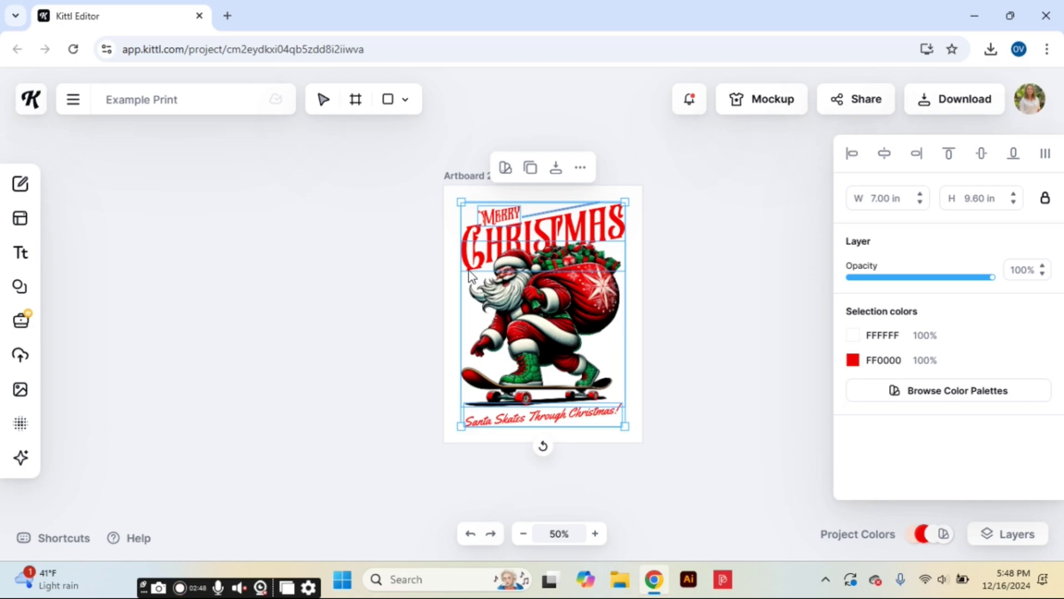
right_click(557, 306)
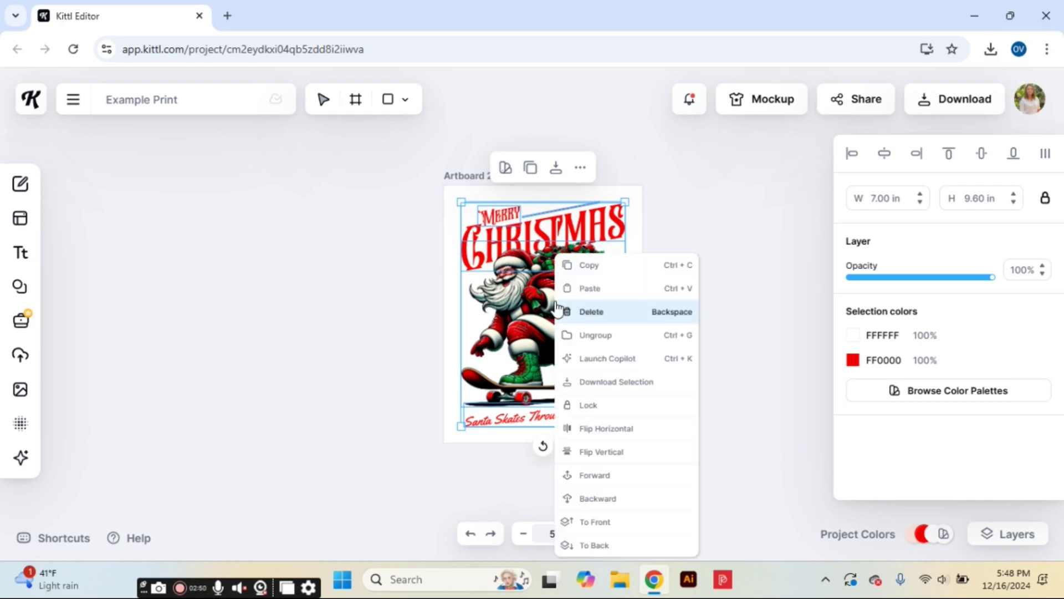
click(603, 427)
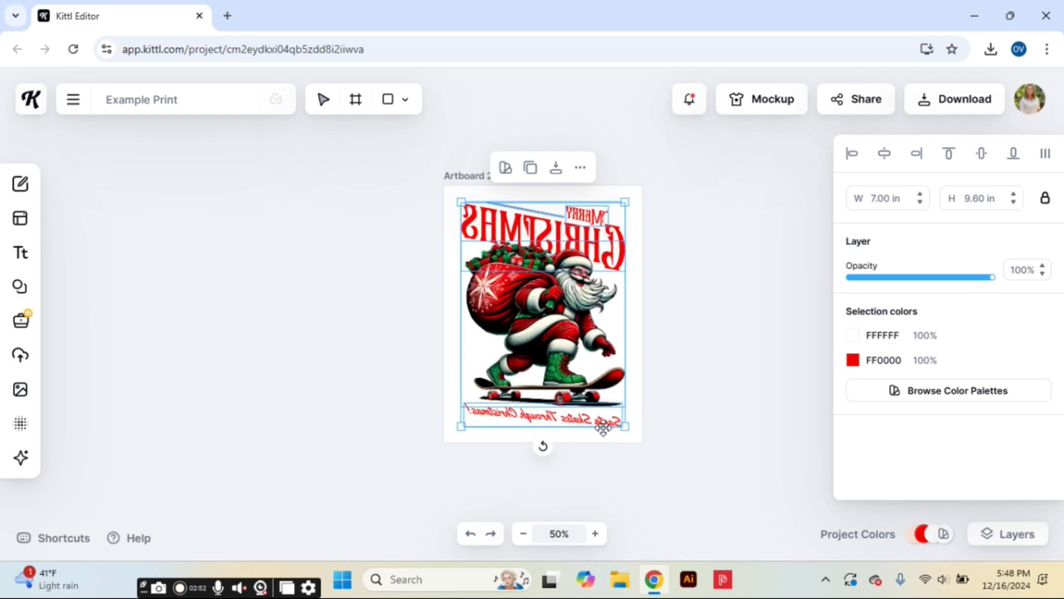
click(723, 451)
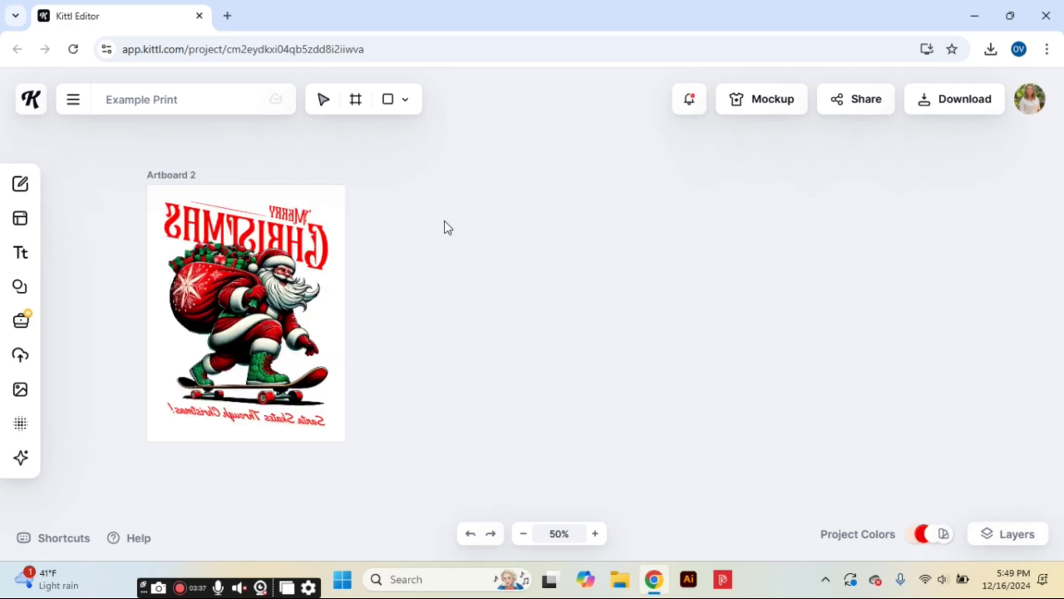
Step: Duplicate Artboard 2 with its contents and place the copy beside the original, on its right
right_click(161, 174)
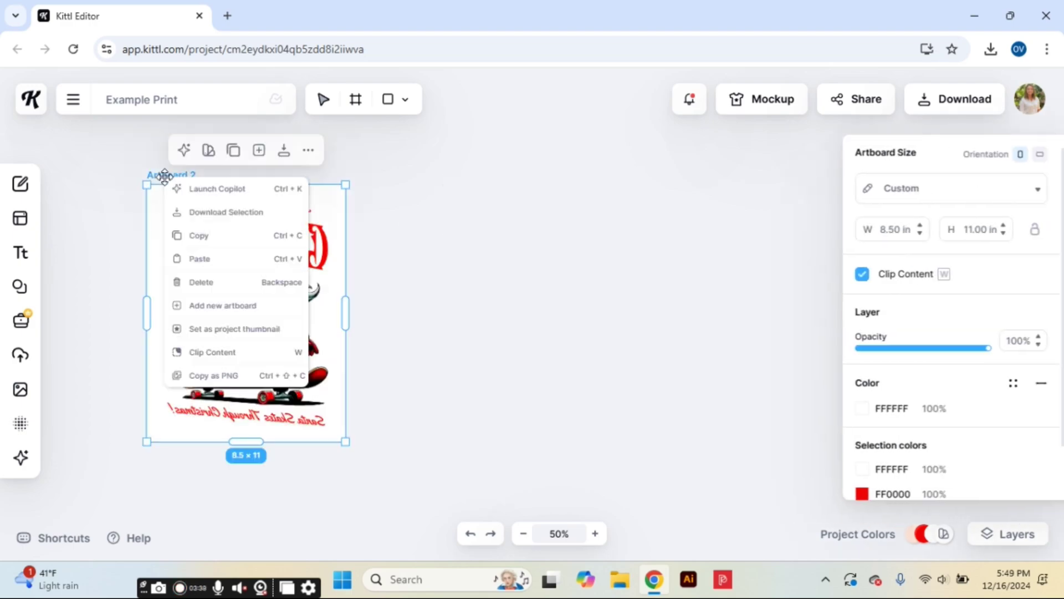
click(211, 238)
click(521, 292)
right_click(490, 258)
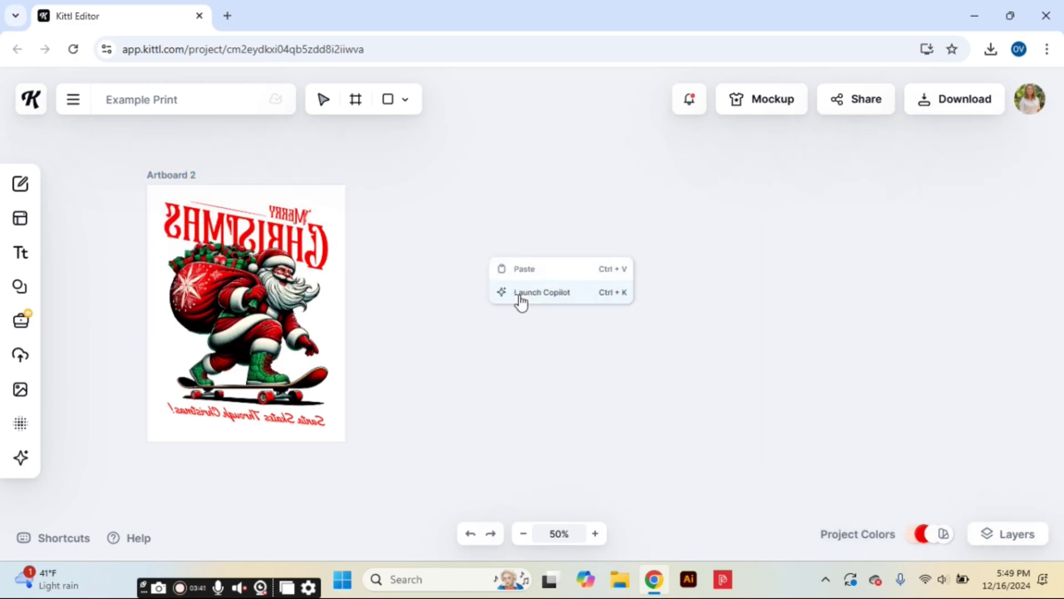
click(531, 275)
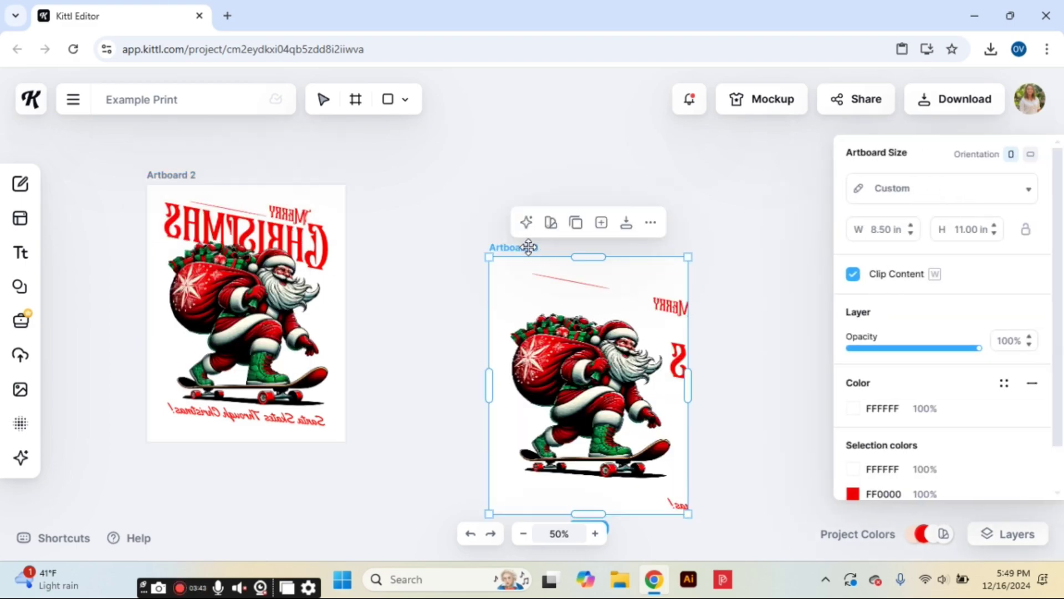
drag(527, 247, 471, 171)
Step: Delete all Santa design elements from Artboard 3, leaving a blank 8.5 × 11 in page
click(424, 205)
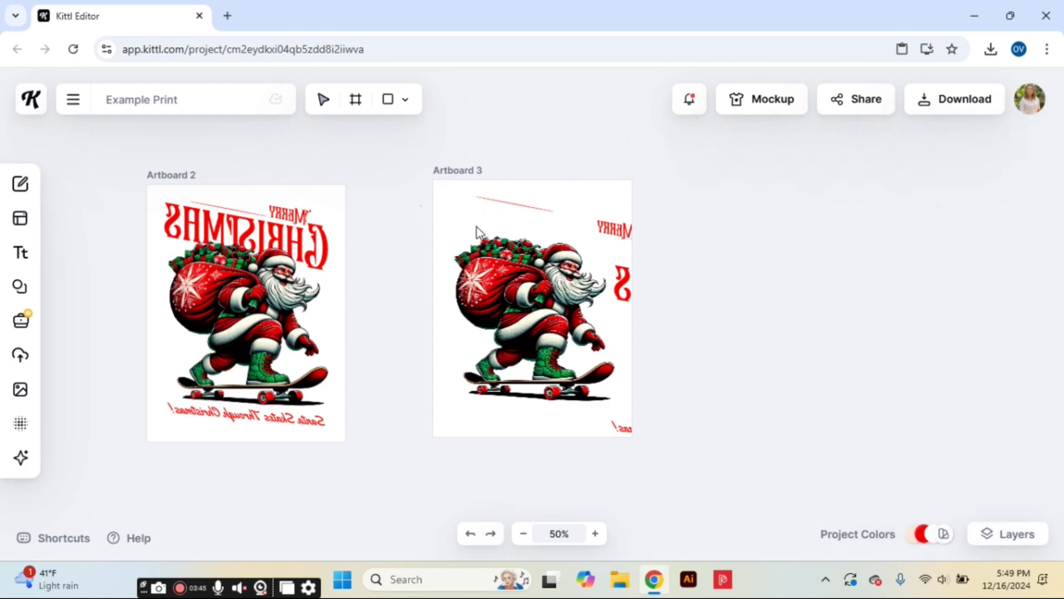
drag(422, 205, 662, 428)
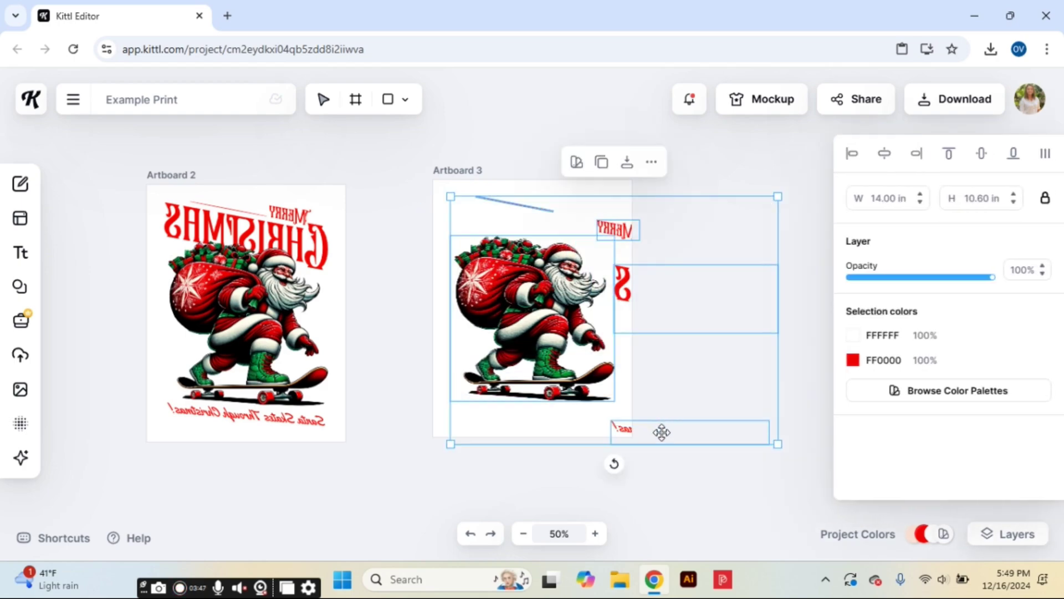
key(Delete)
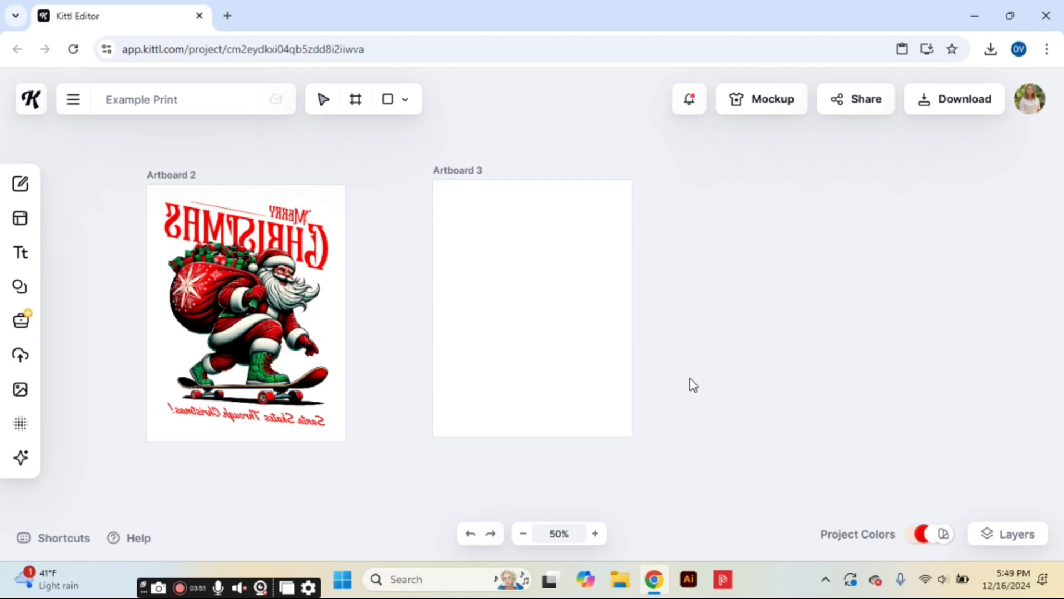
Step: Upload the Can Glass 9-01 image from the Downloads folder and add it to Artboard 3
click(21, 359)
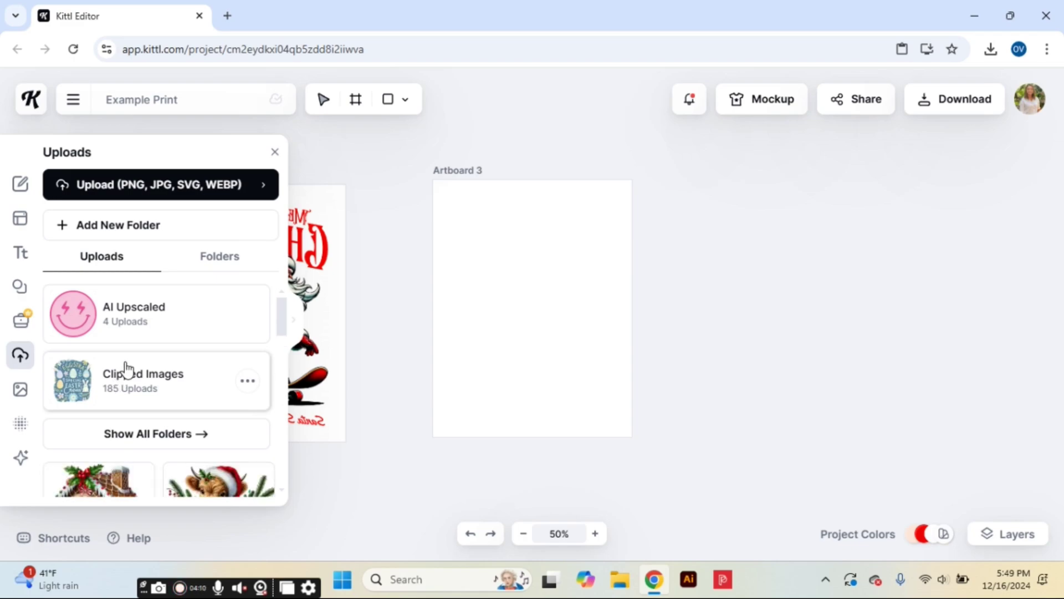
click(147, 191)
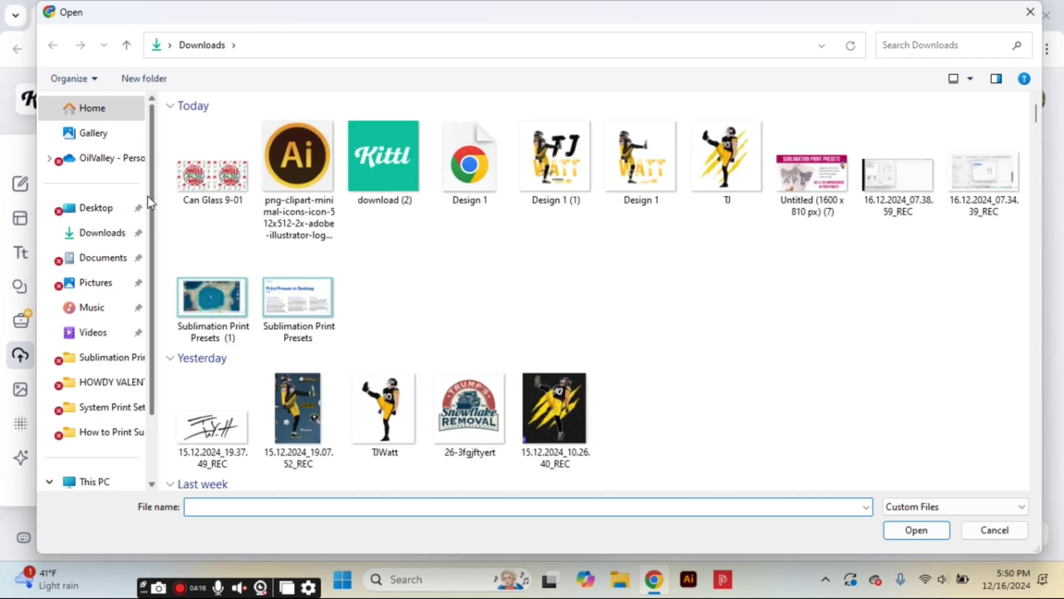
click(214, 204)
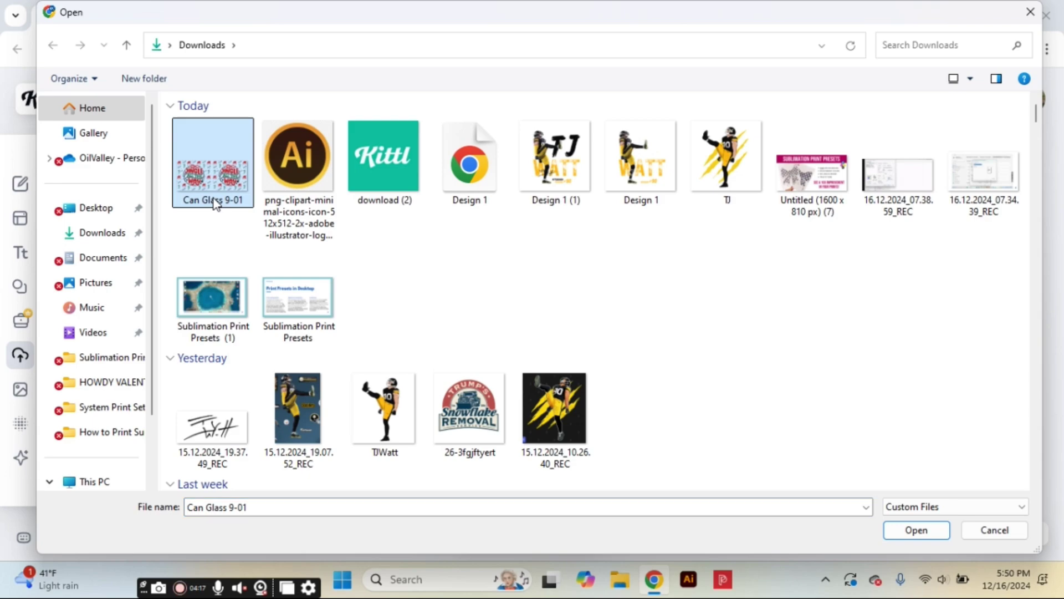
click(916, 532)
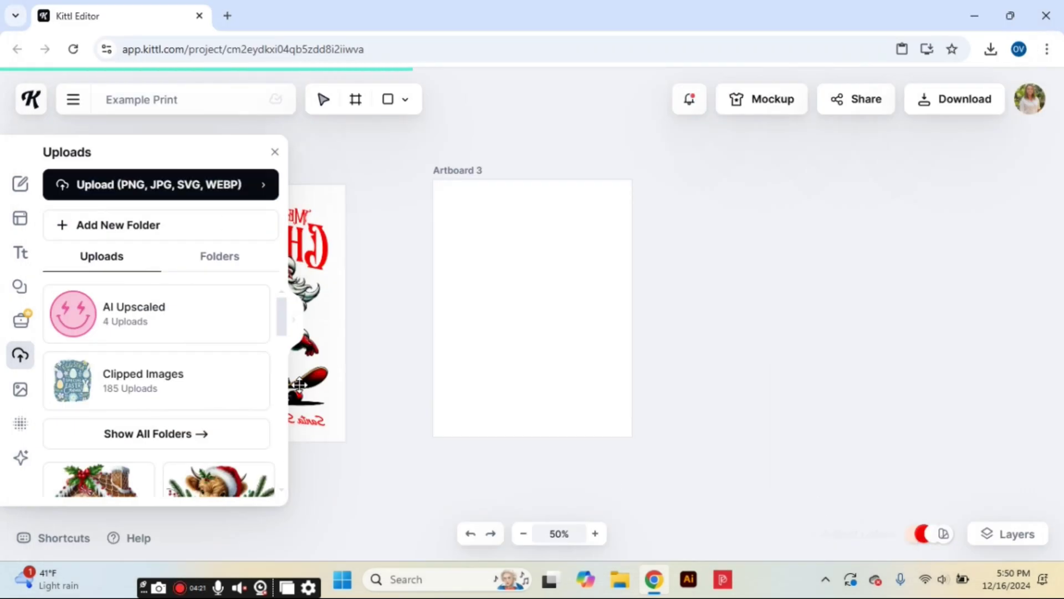
scroll(282, 330, down, 3)
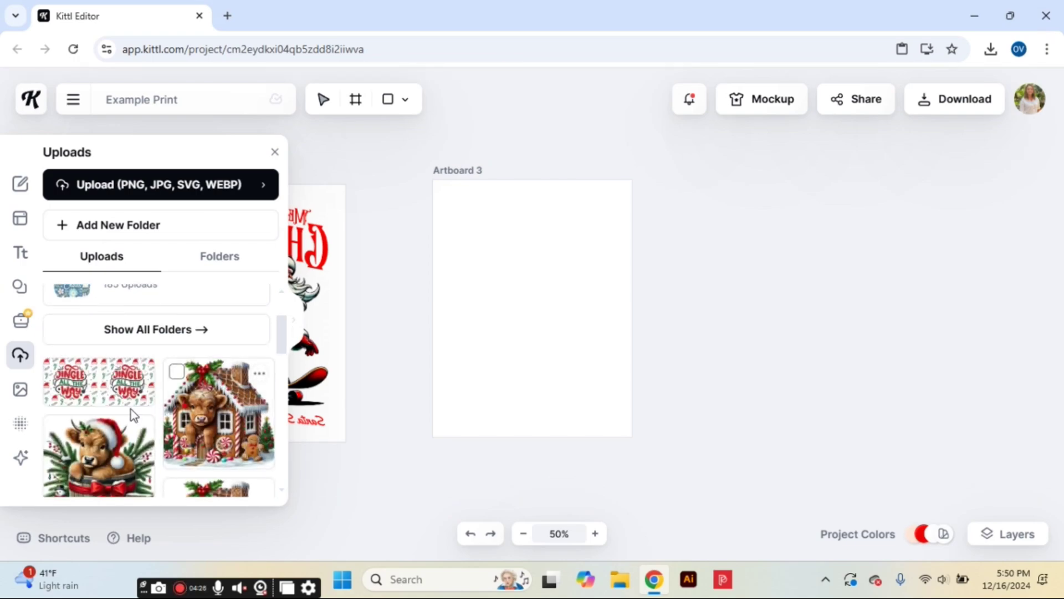
click(112, 396)
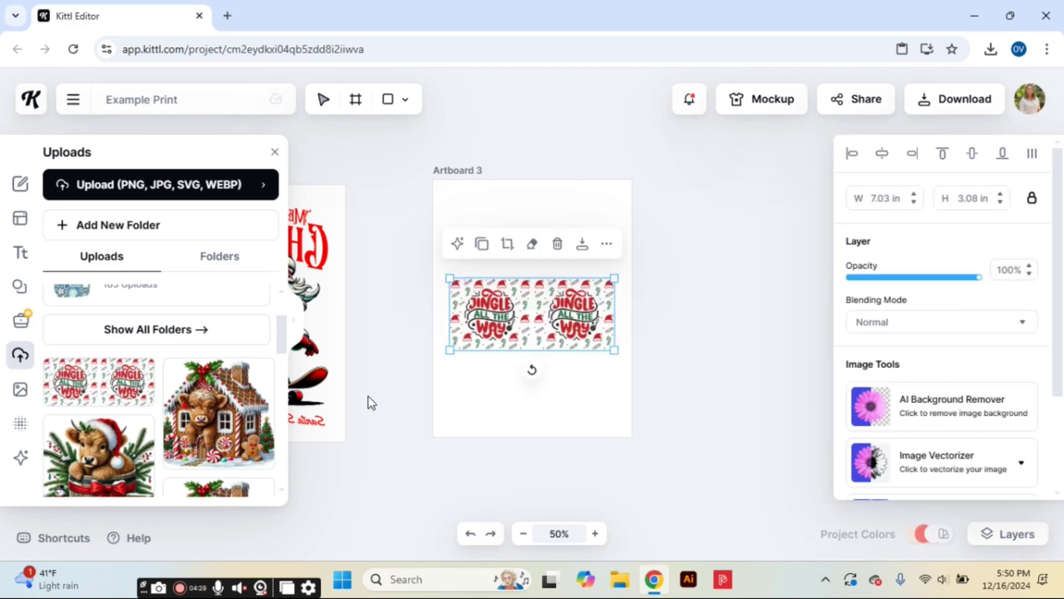
click(275, 152)
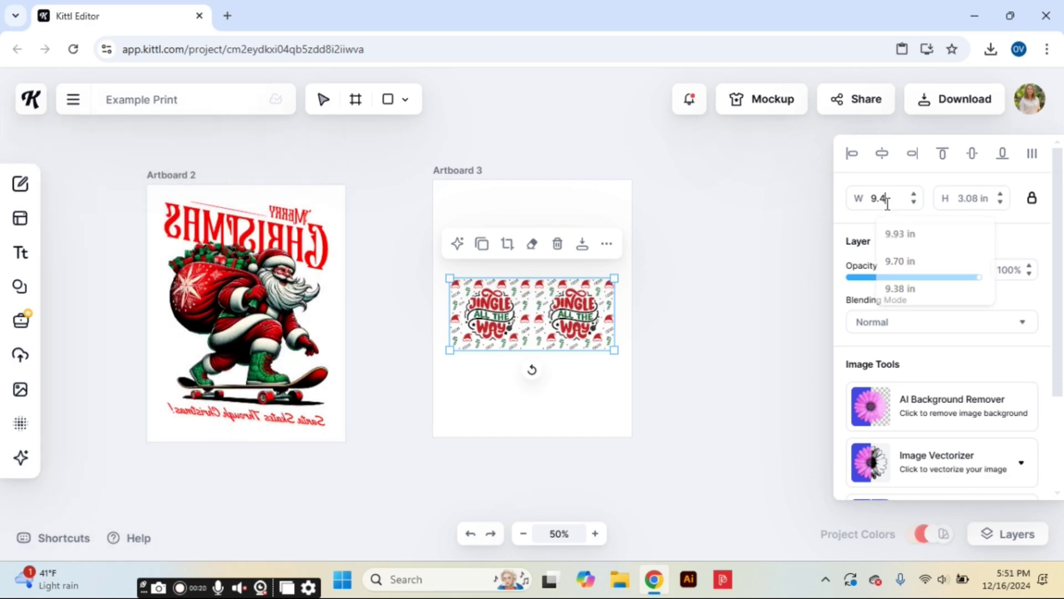
Step: Set the Jingle All the Way image's width to 9.40 in, unlock its aspect ratio and set the height to 4.10 in
key(Return)
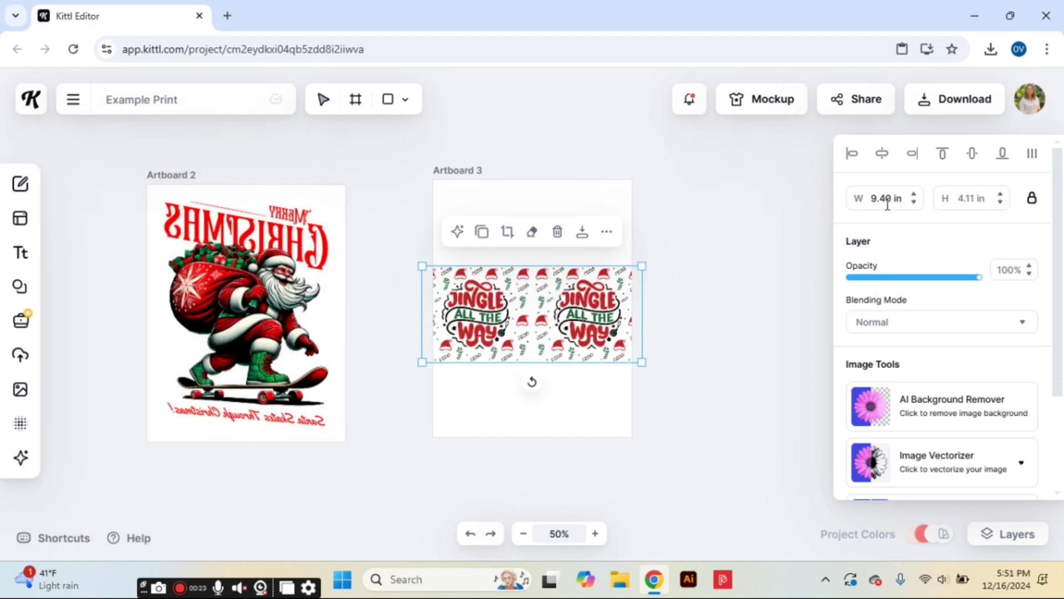
click(1032, 206)
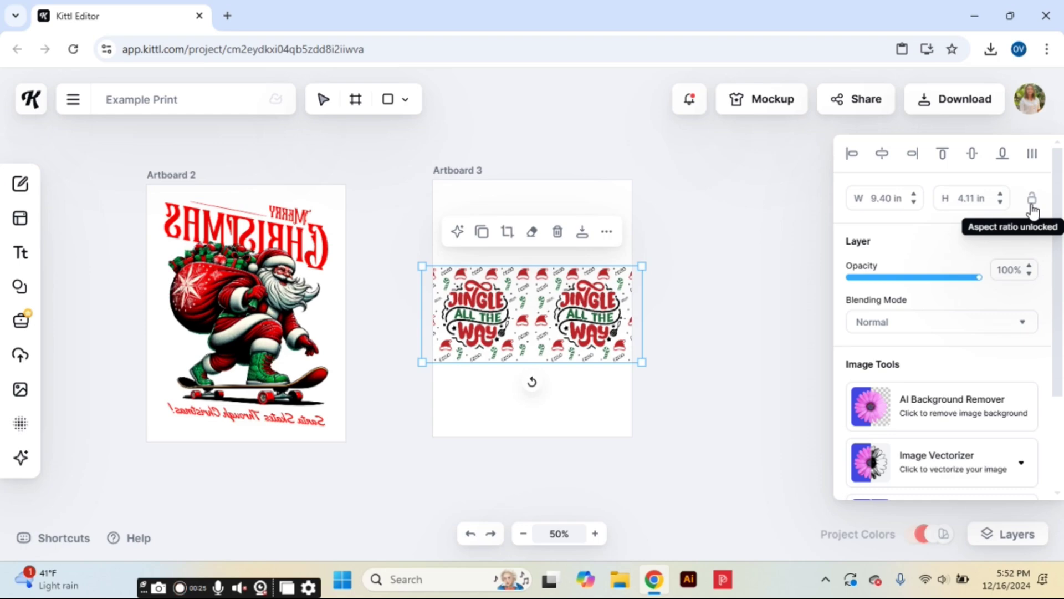
click(972, 199)
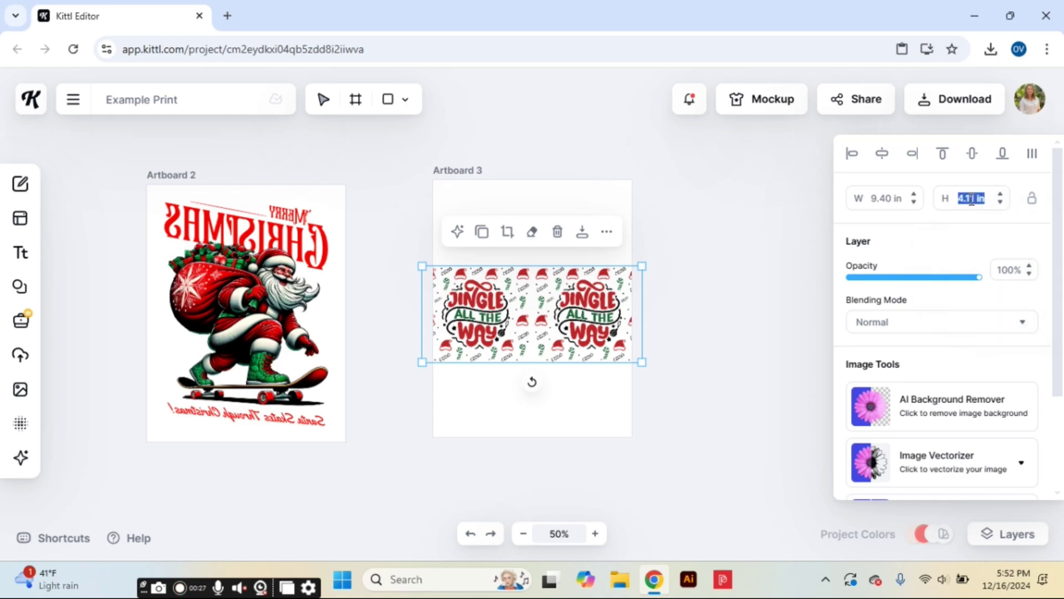
click(986, 206)
key(BackSpace)
text(0)
Step: Rotate the Jingle All the Way image 90° counterclockwise, centre it on Artboard 3 and flip it horizontally
drag(532, 383, 687, 314)
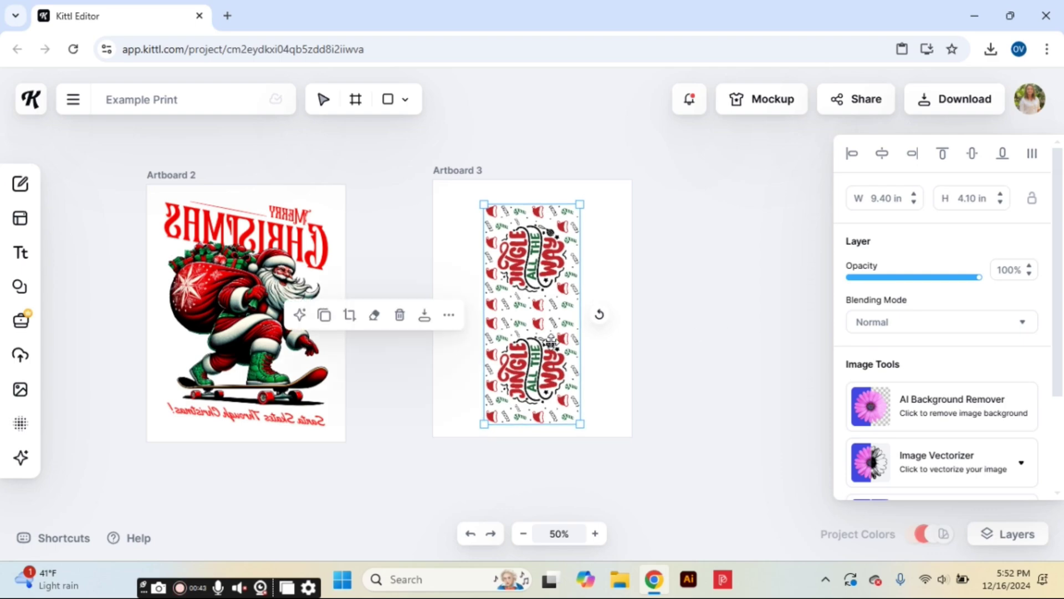
drag(550, 337, 553, 336)
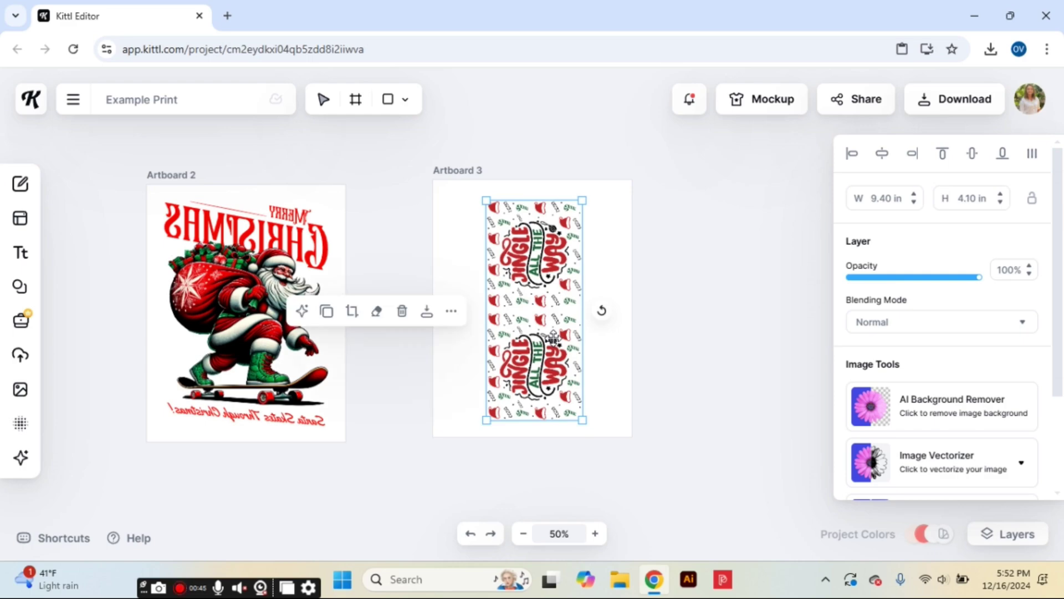
right_click(527, 297)
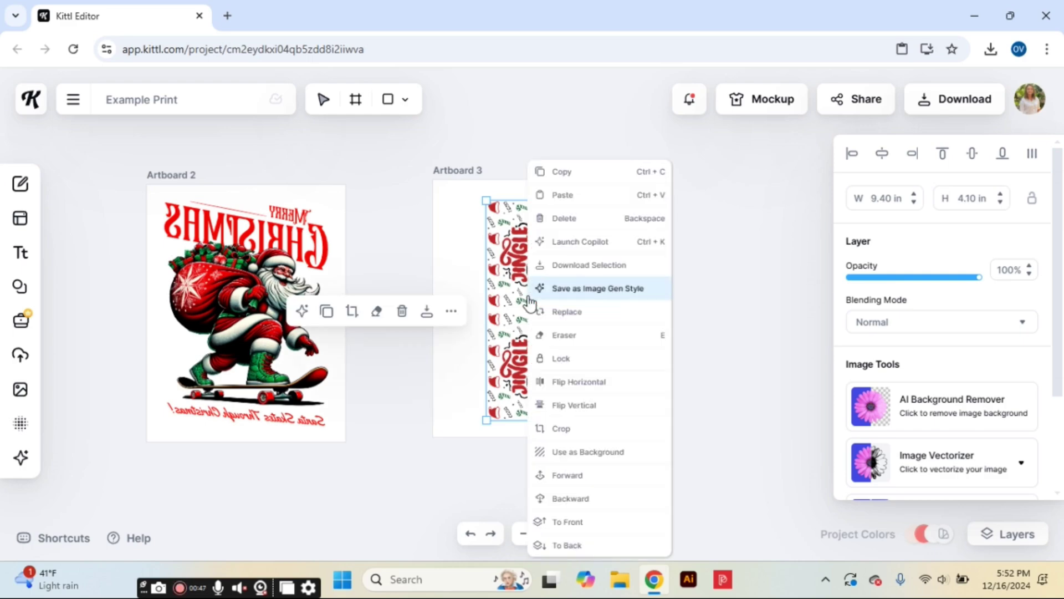
click(564, 382)
click(710, 391)
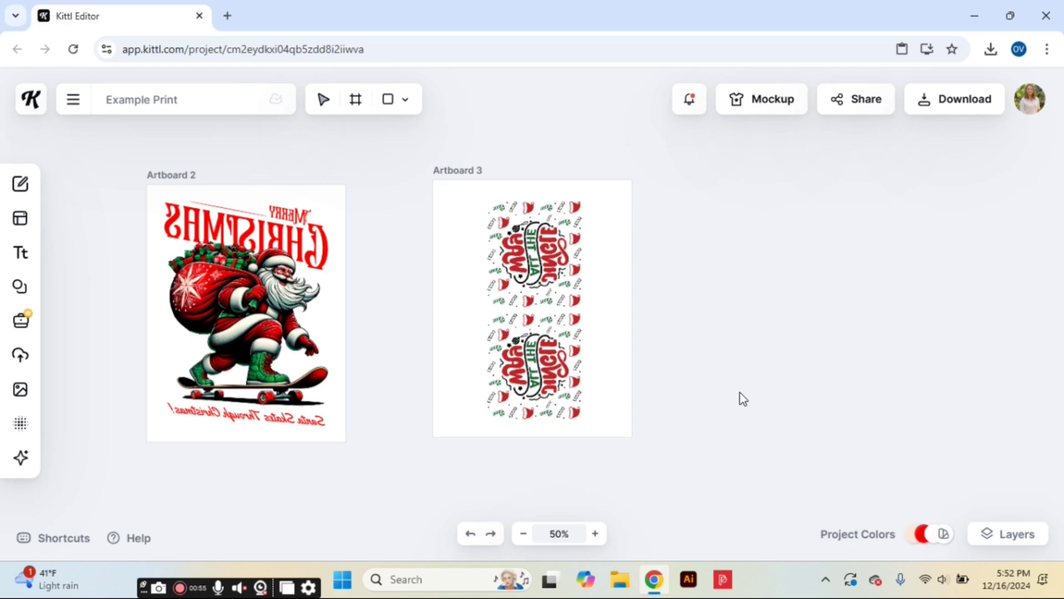
Step: Open the download options, try out the individual artboard selections and choose all artboards for export
click(964, 112)
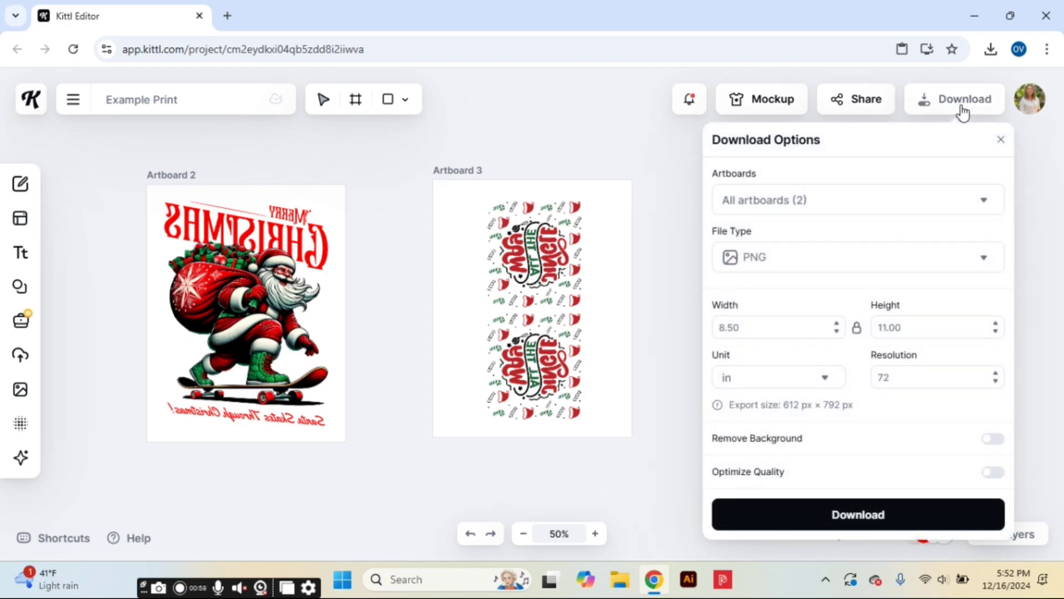
click(990, 206)
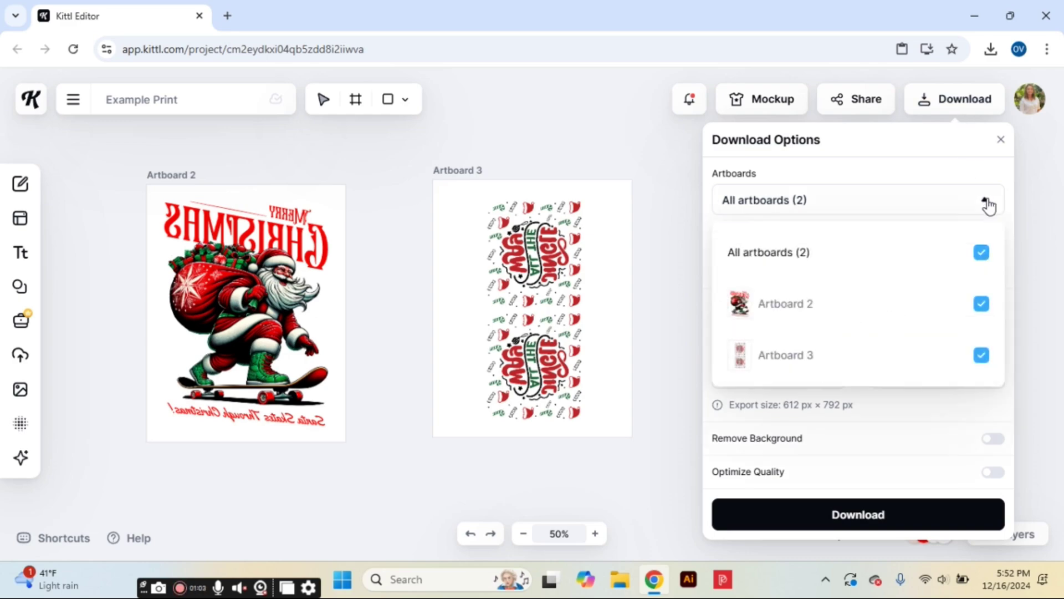
click(981, 254)
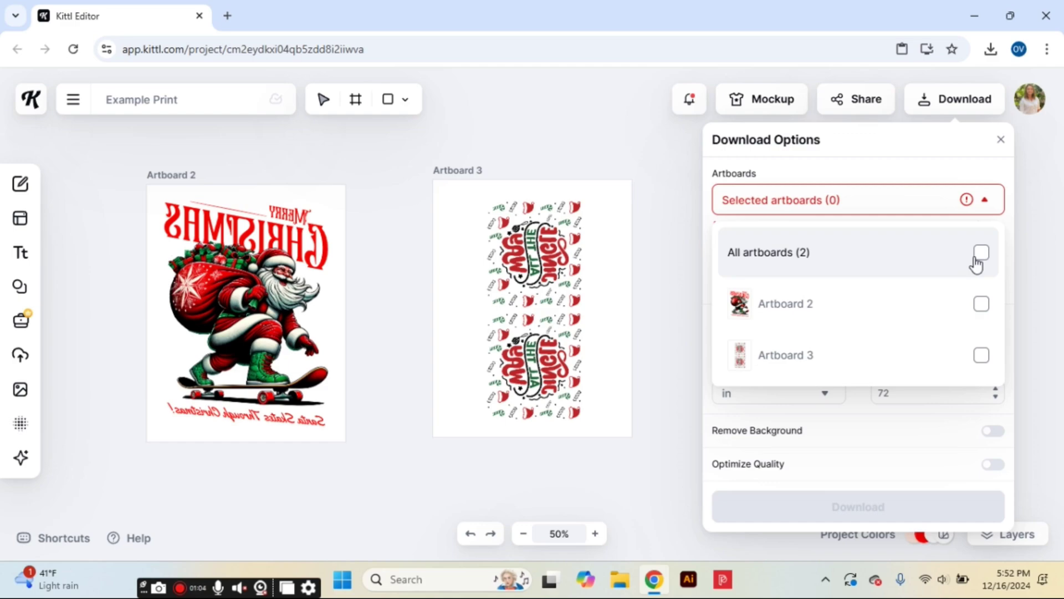
click(981, 305)
click(981, 304)
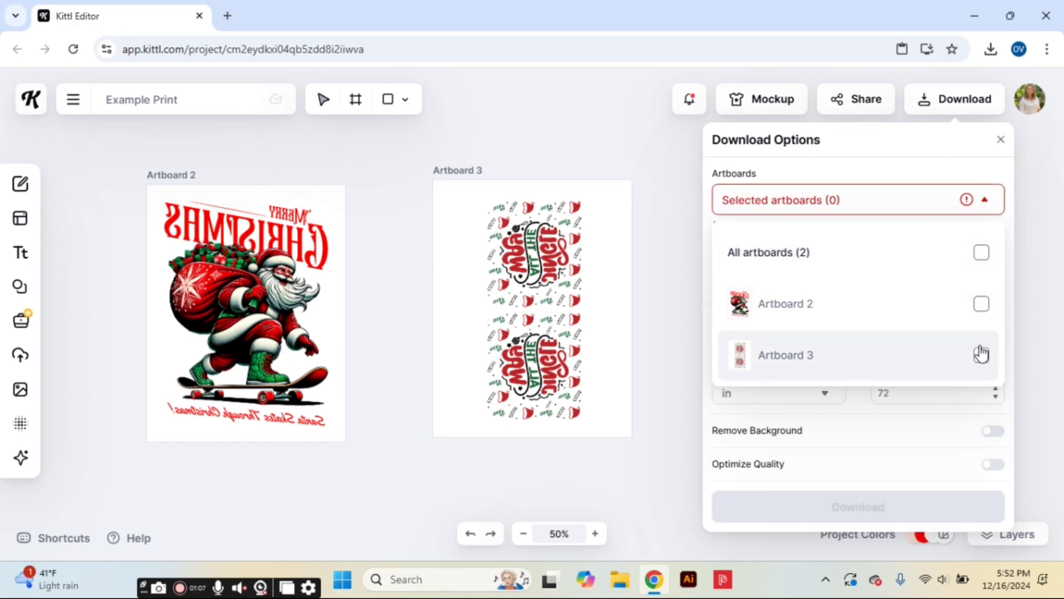
click(981, 356)
click(981, 358)
click(978, 252)
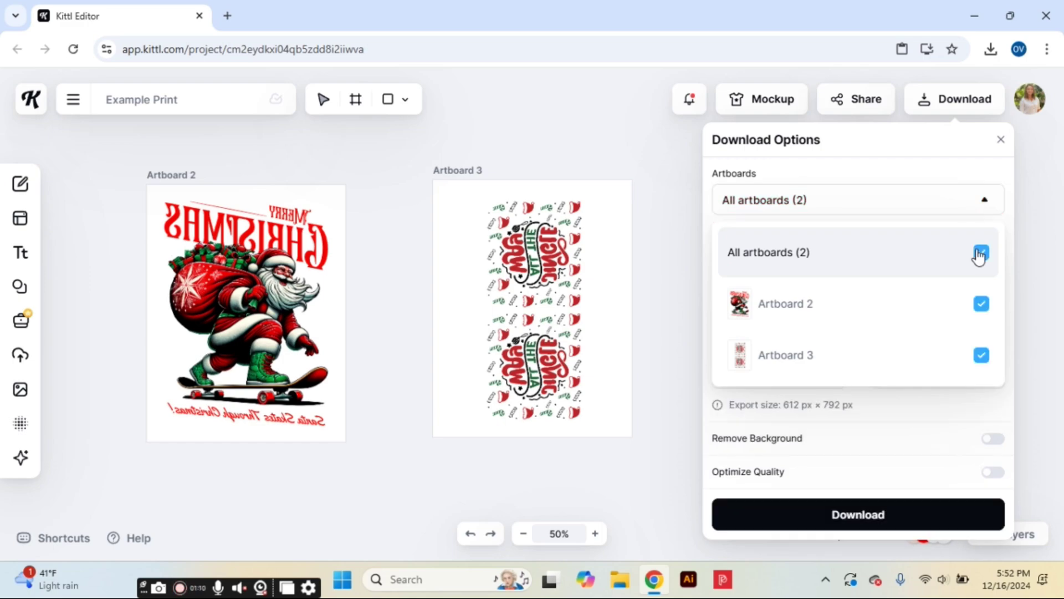
click(933, 179)
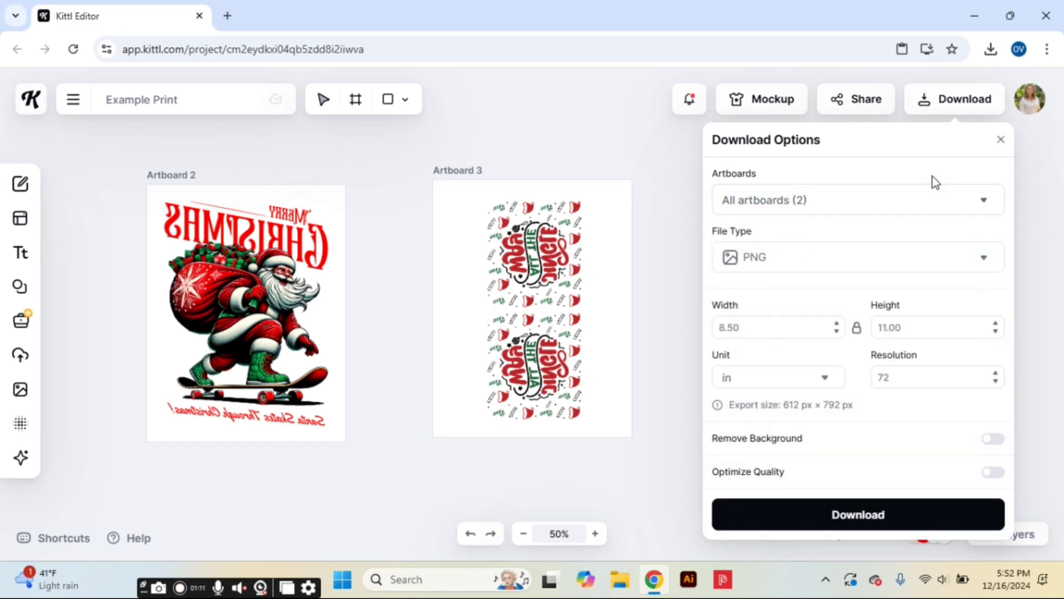
Step: Download all artboards as separate, uncombined PDF files with Optimize Quality enabled
click(984, 258)
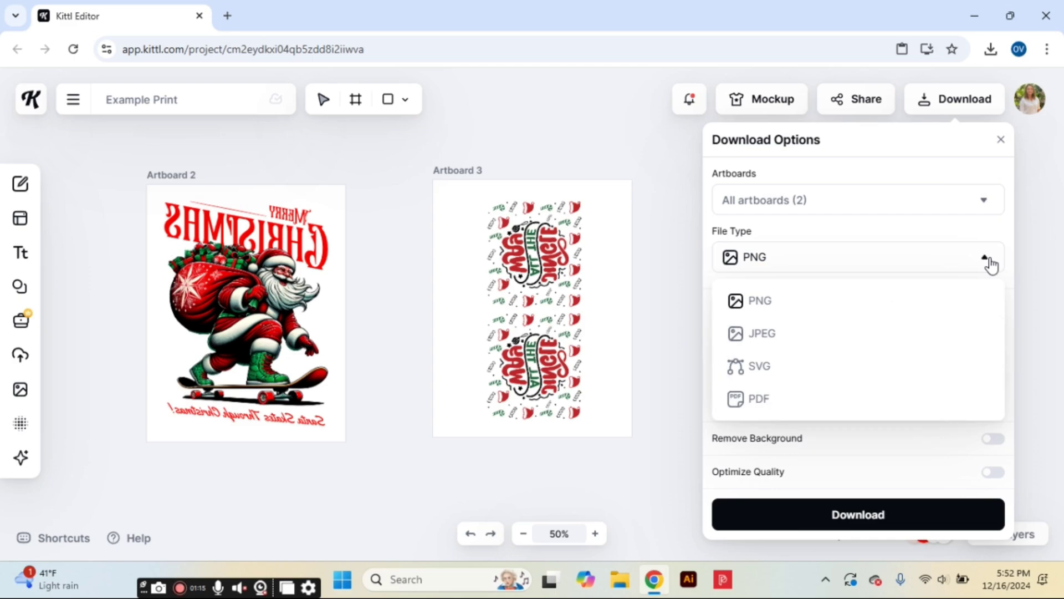
click(982, 415)
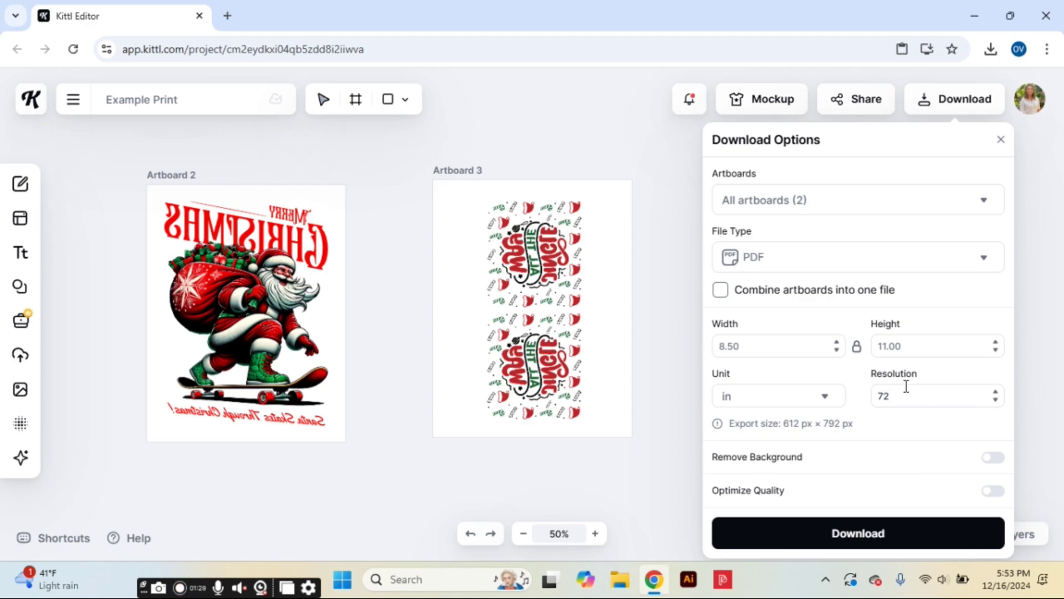
click(715, 296)
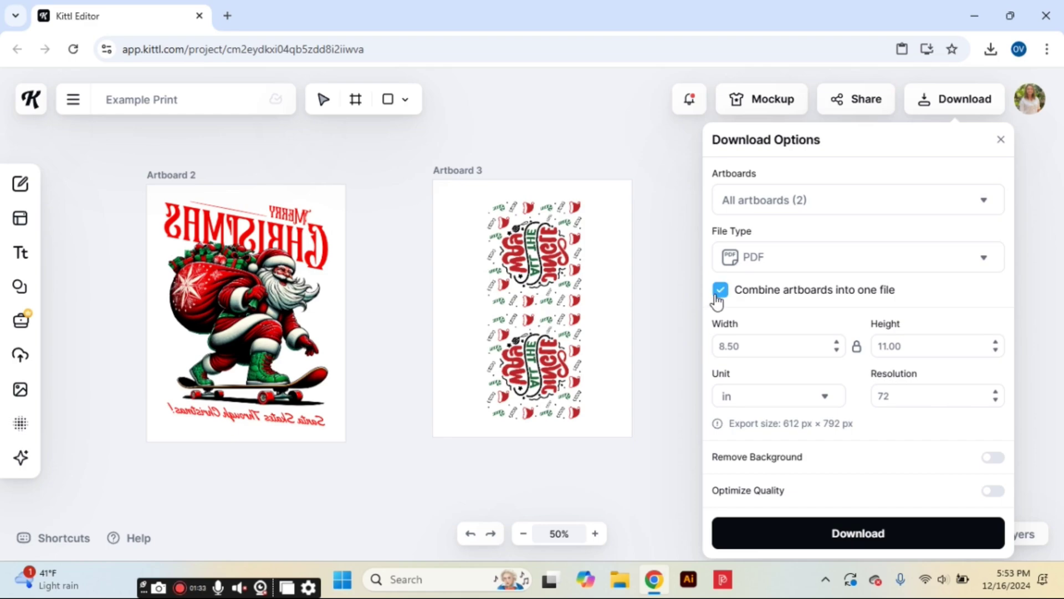
click(720, 299)
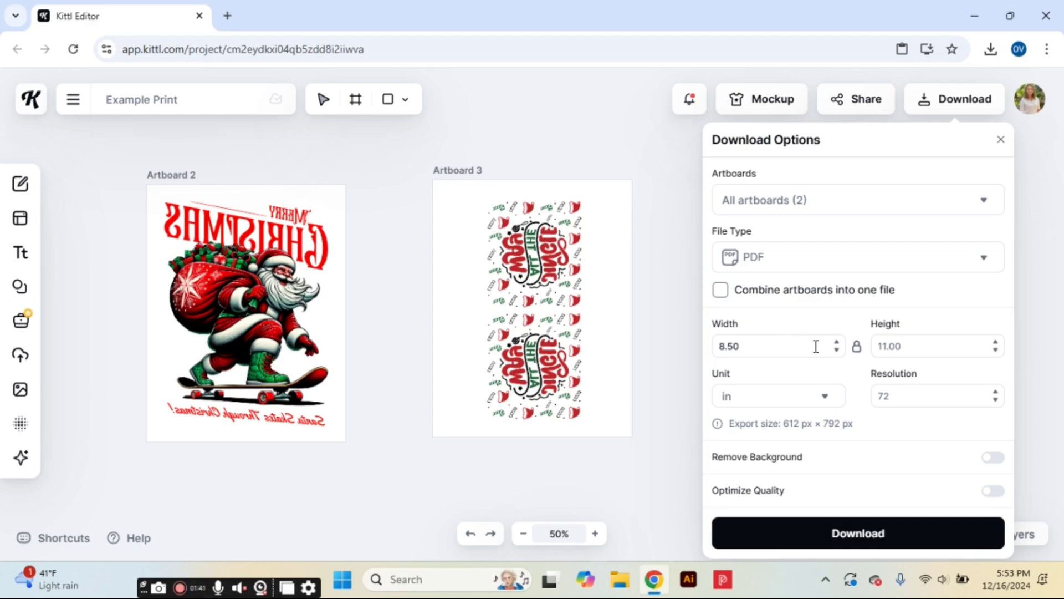
click(991, 493)
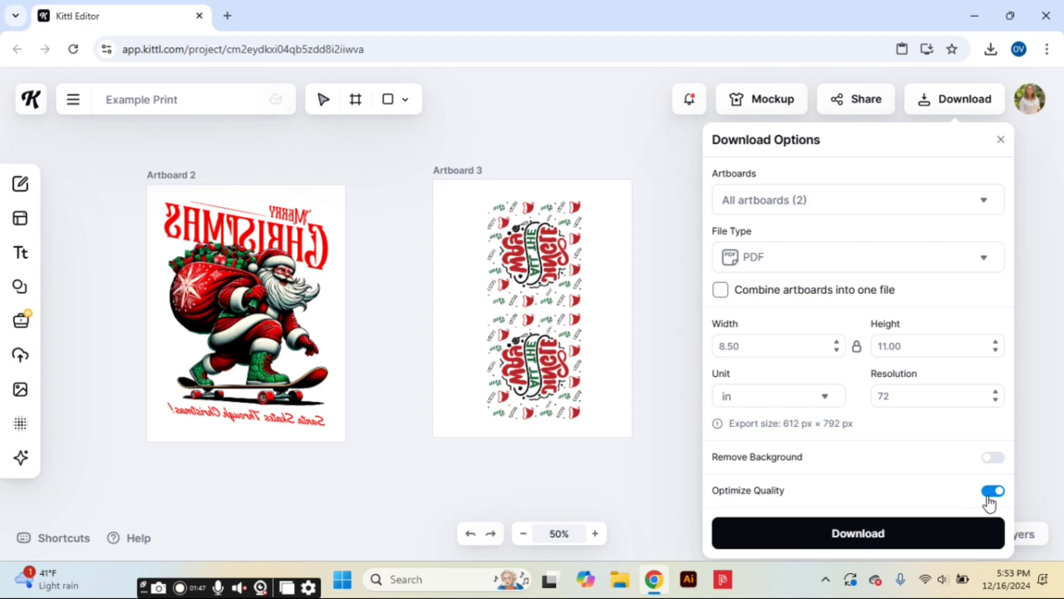
click(986, 531)
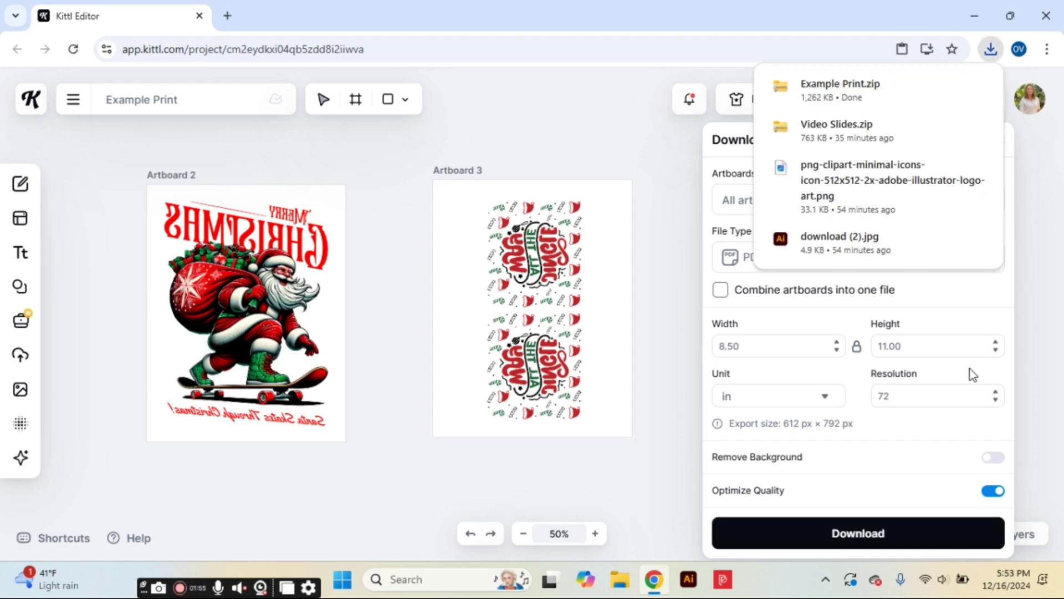
Step: Open the downloaded Example Print.zip and view the Artboard 2 PNG in a maximized Photos window
click(879, 103)
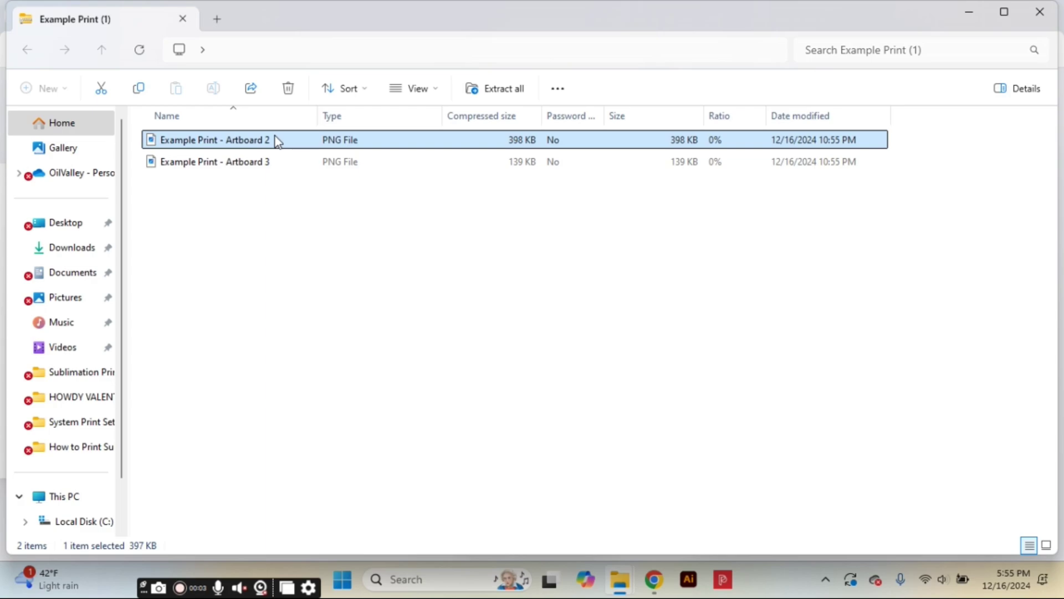
double_click(276, 141)
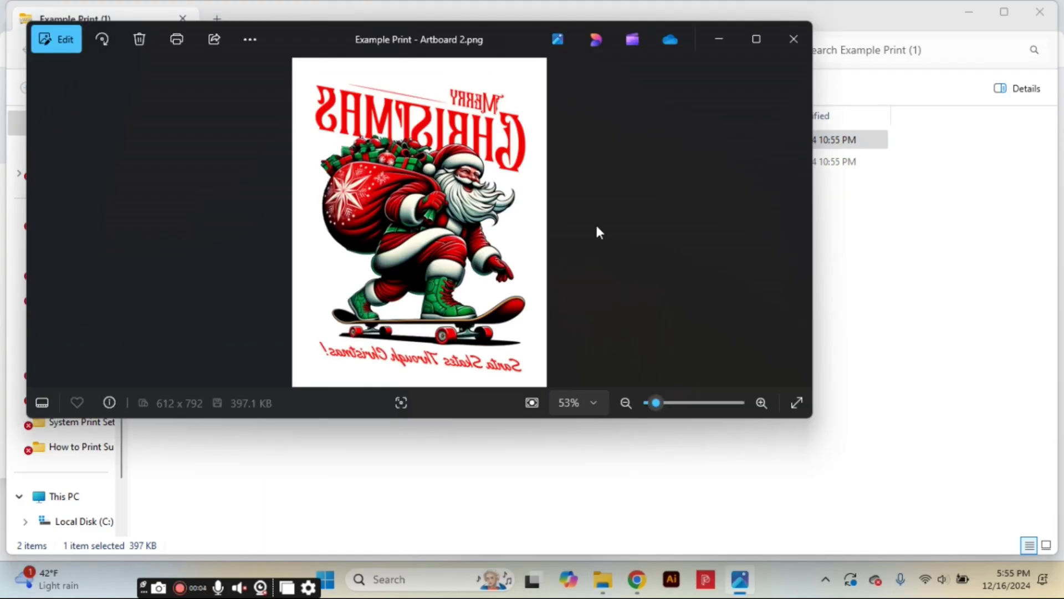
click(755, 40)
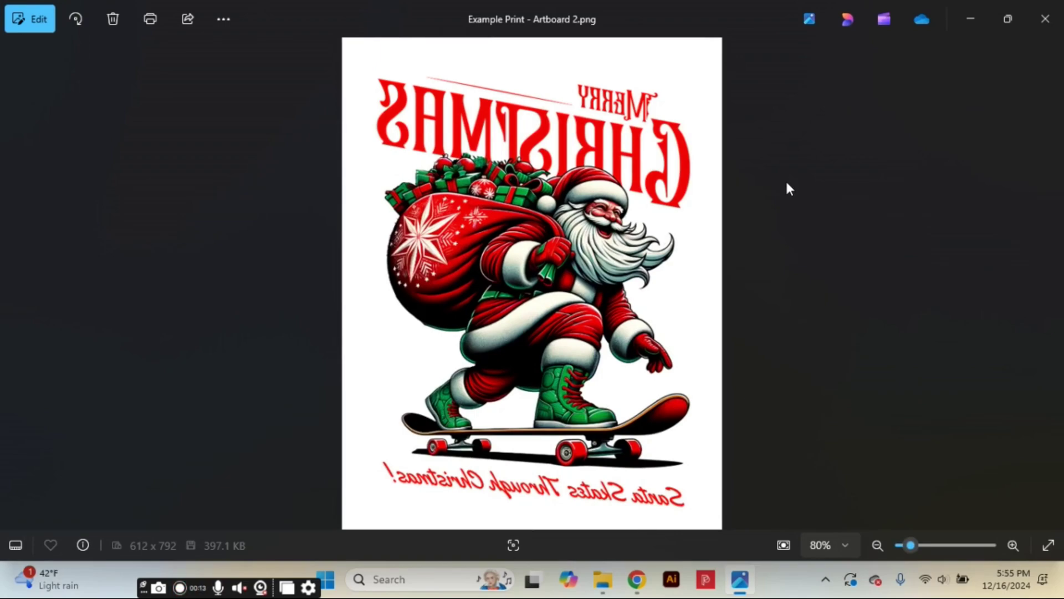
Step: Start printing the Artboard 2 image and choose the EPSON ET-2720 Series as the printer
click(149, 20)
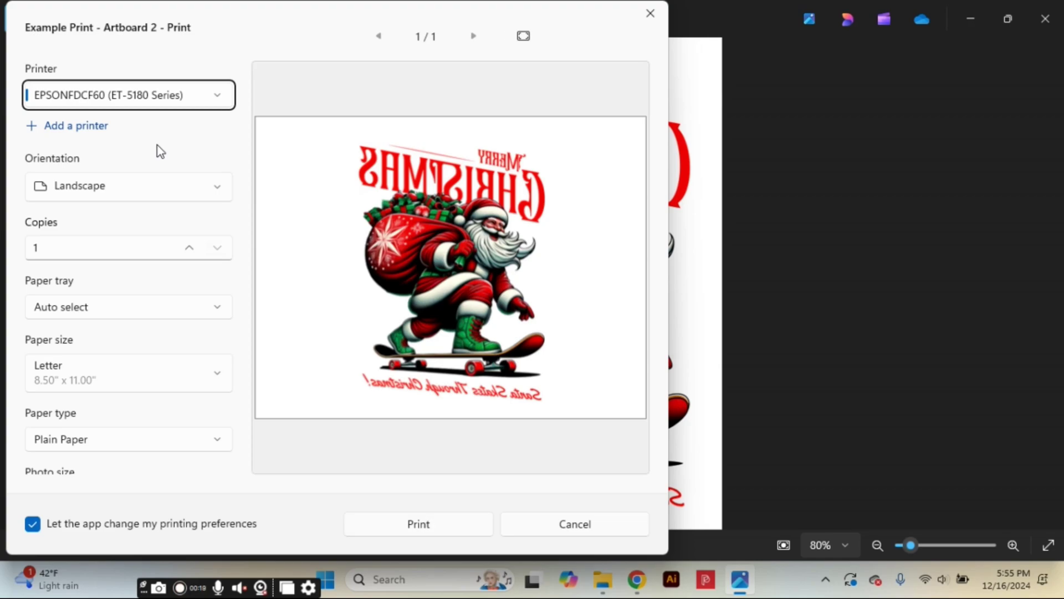
click(222, 99)
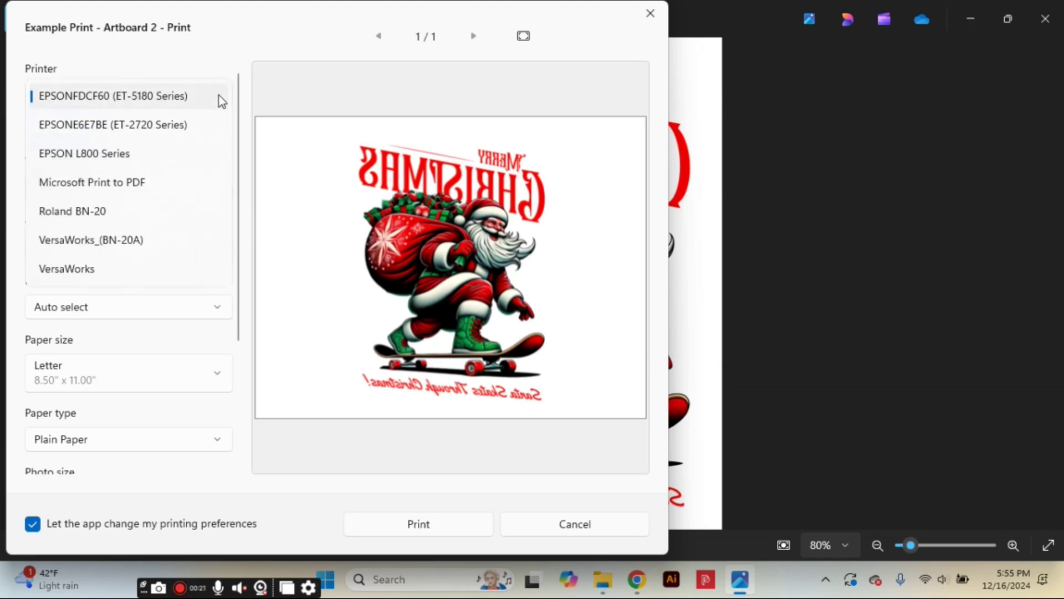
click(215, 125)
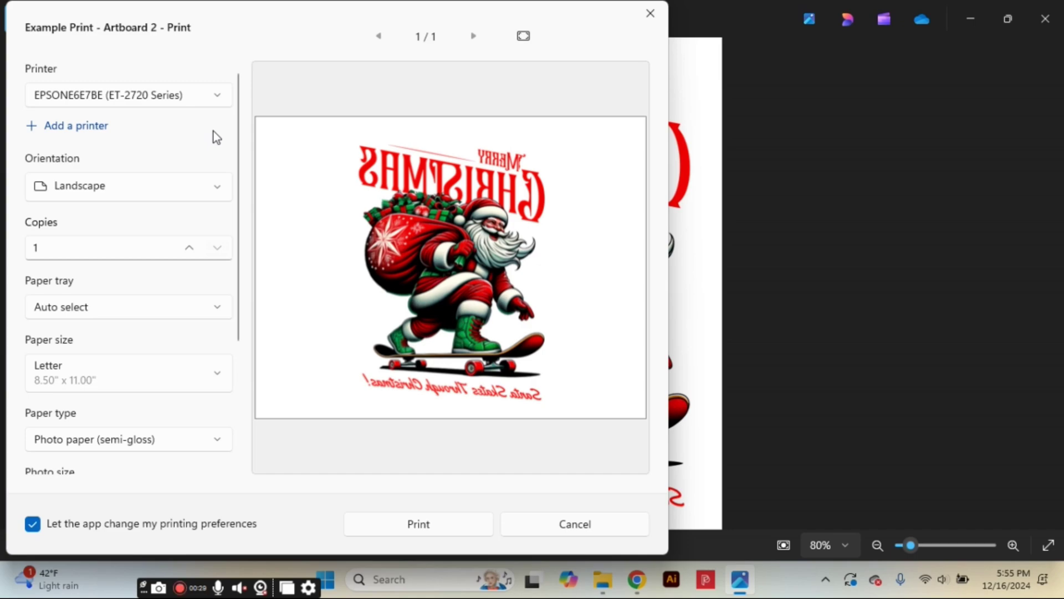
Step: Set the print orientation to Portrait and open the additional printer settings
click(213, 191)
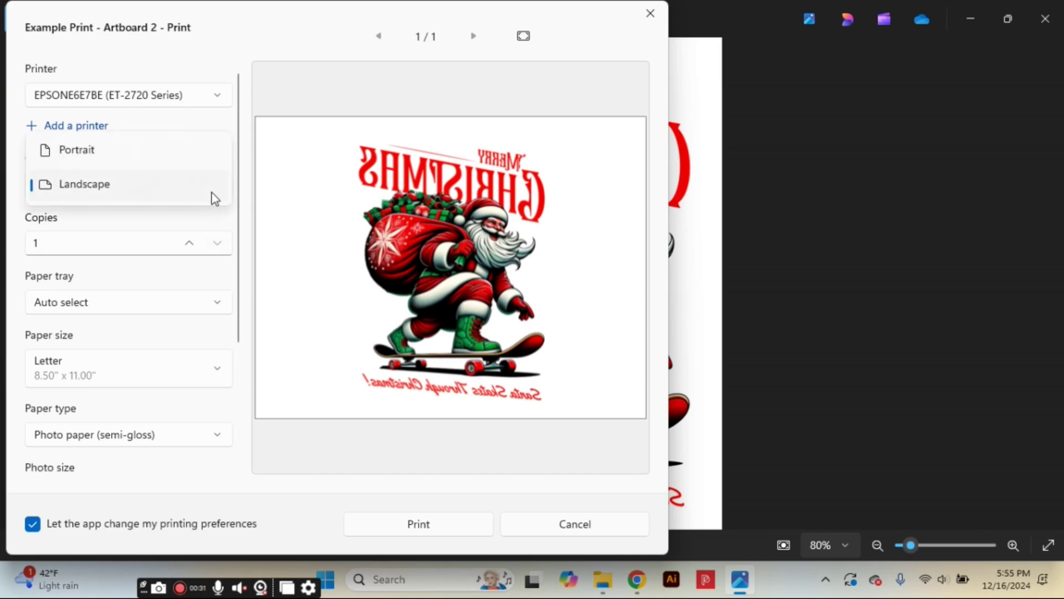
click(142, 167)
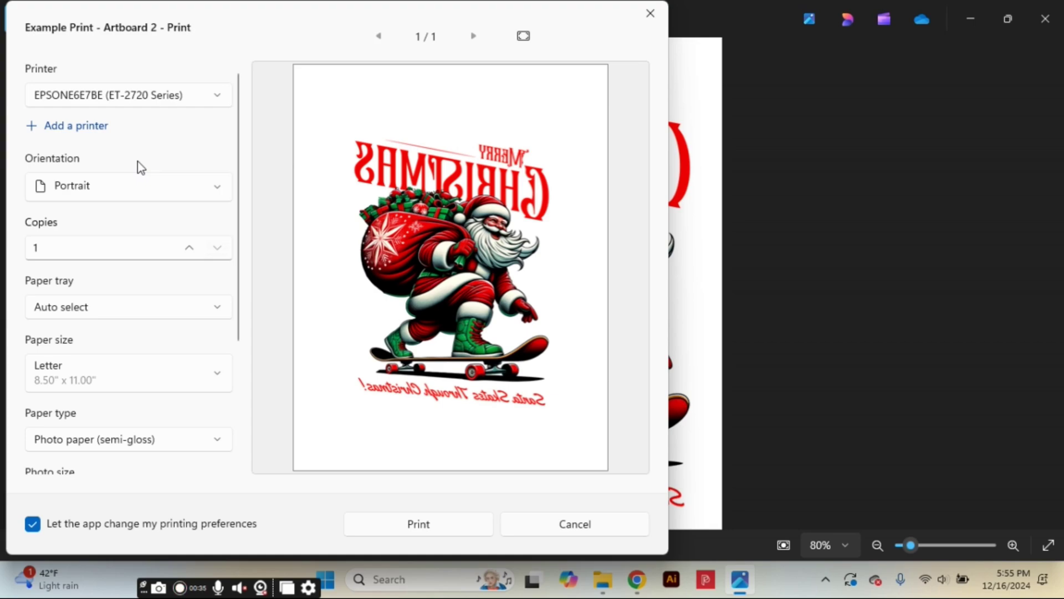
scroll(137, 166, down, 5)
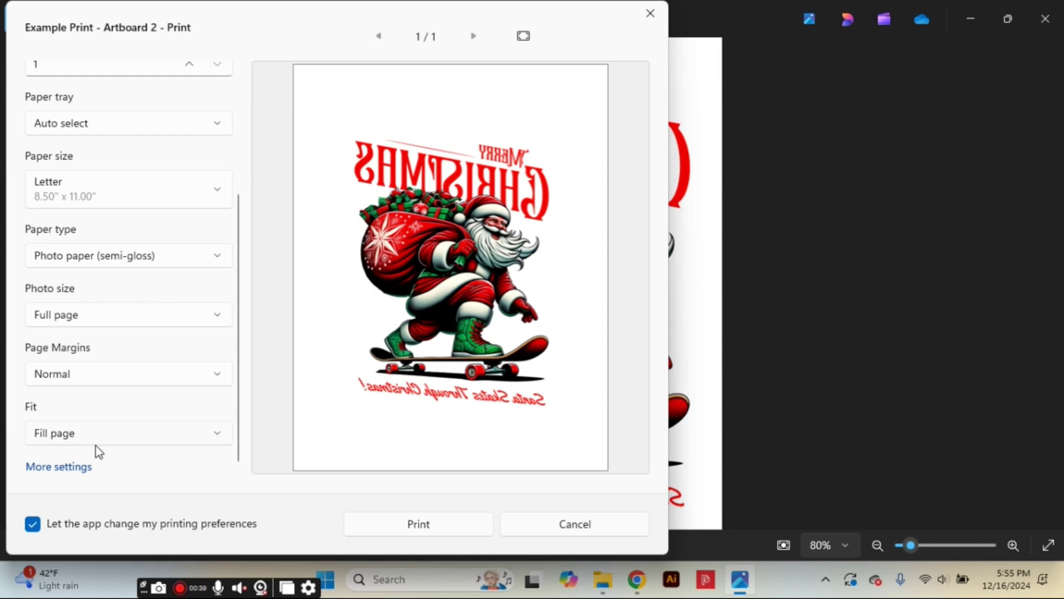
click(76, 467)
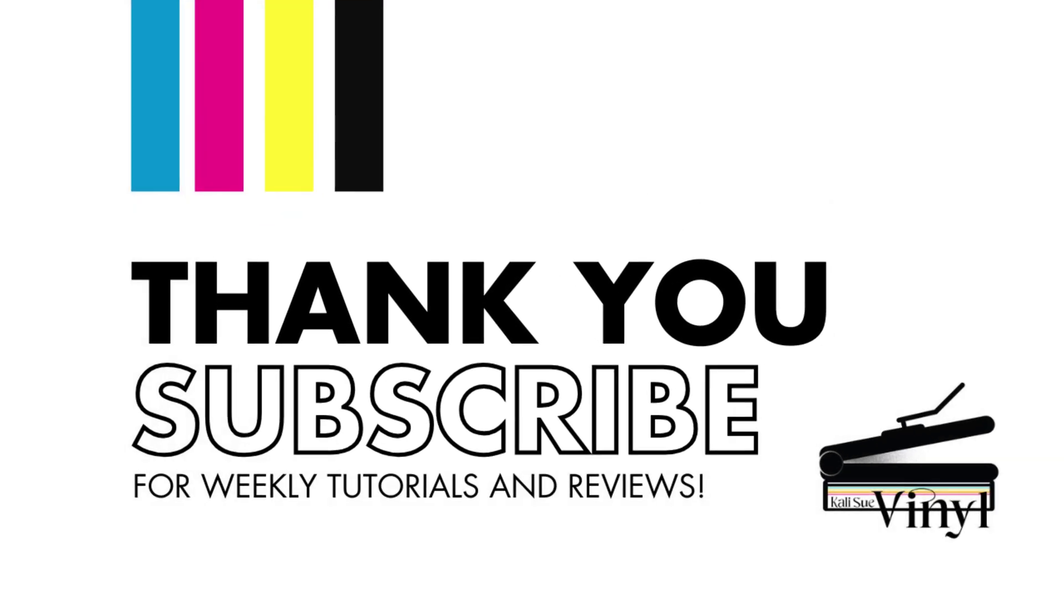